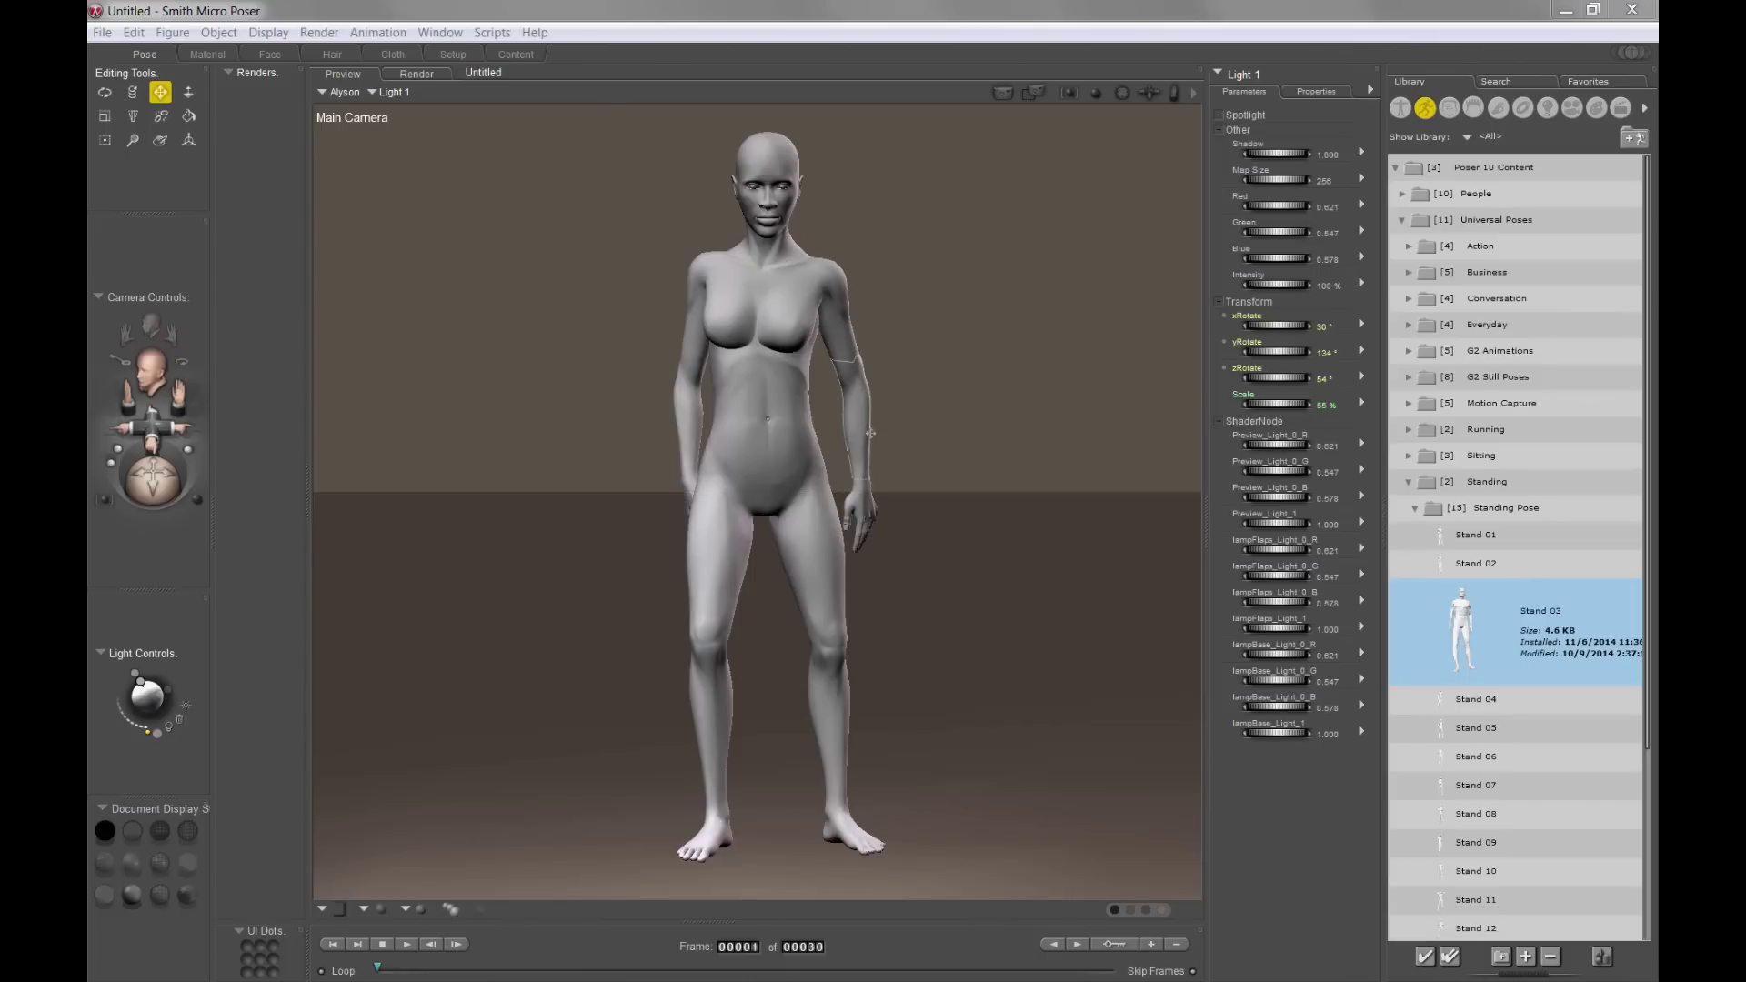
- Move the standing figure's hip slightly down and toward its left side, and redirect Light 4
mouse_move(878, 434)
left_mouse_down()
mouse_move(915, 421)
mouse_move(896, 270)
mouse_move(896, 370)
mouse_move(870, 405)
left_mouse_up()
mouse_move(777, 494)
left_mouse_down()
mouse_move(850, 513)
mouse_move(800, 506)
left_mouse_up()
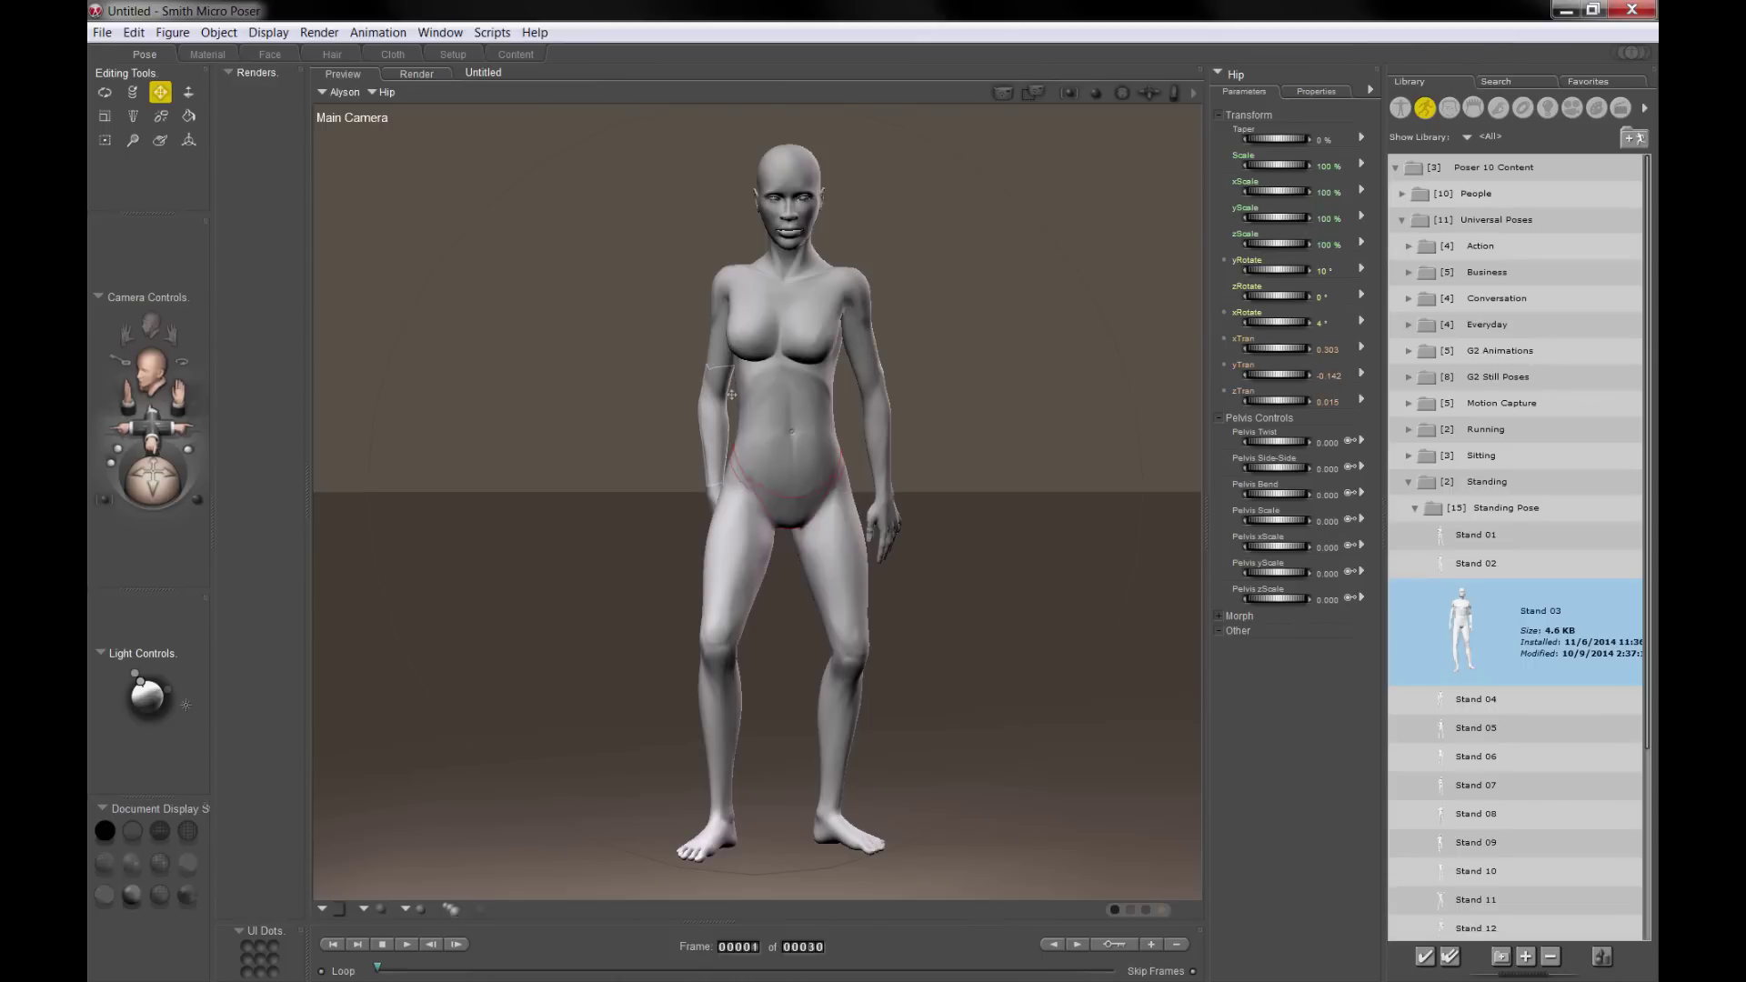
left_click_drag(140, 682, 133, 690)
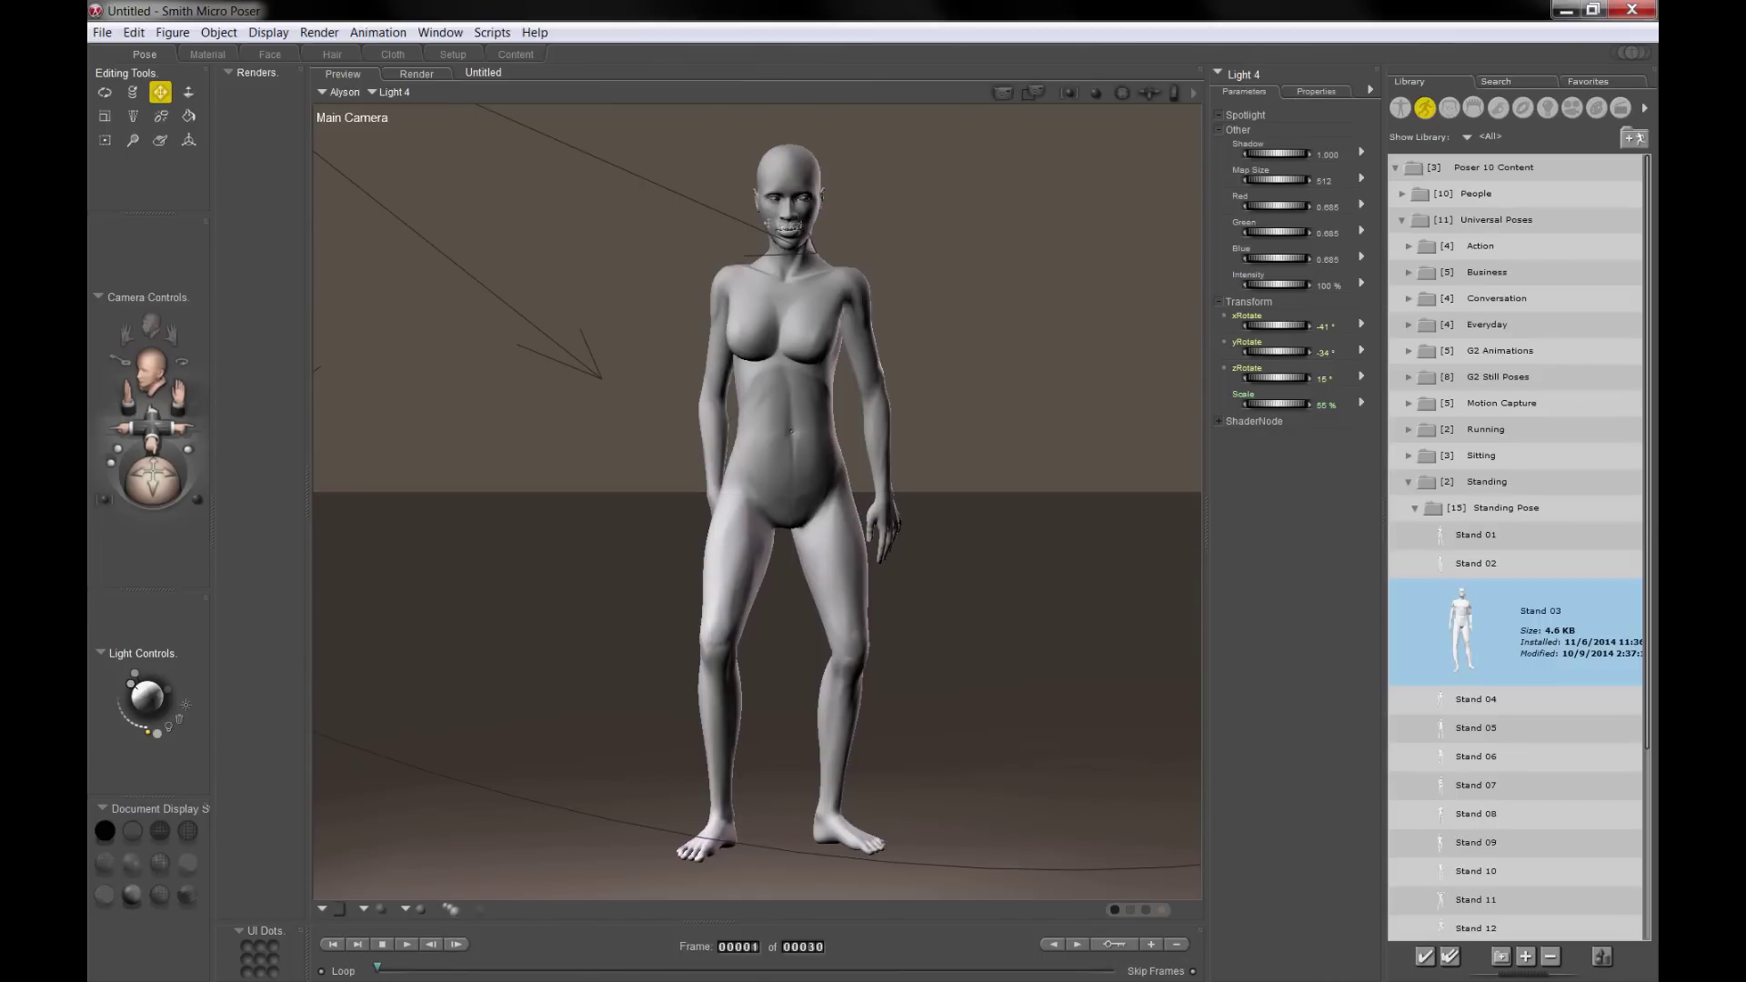
- Try the Wireframe, Cartoon and Smooth Shaded display styles on the figure while adjusting the light direction
left_click(134, 833)
left_click(164, 837)
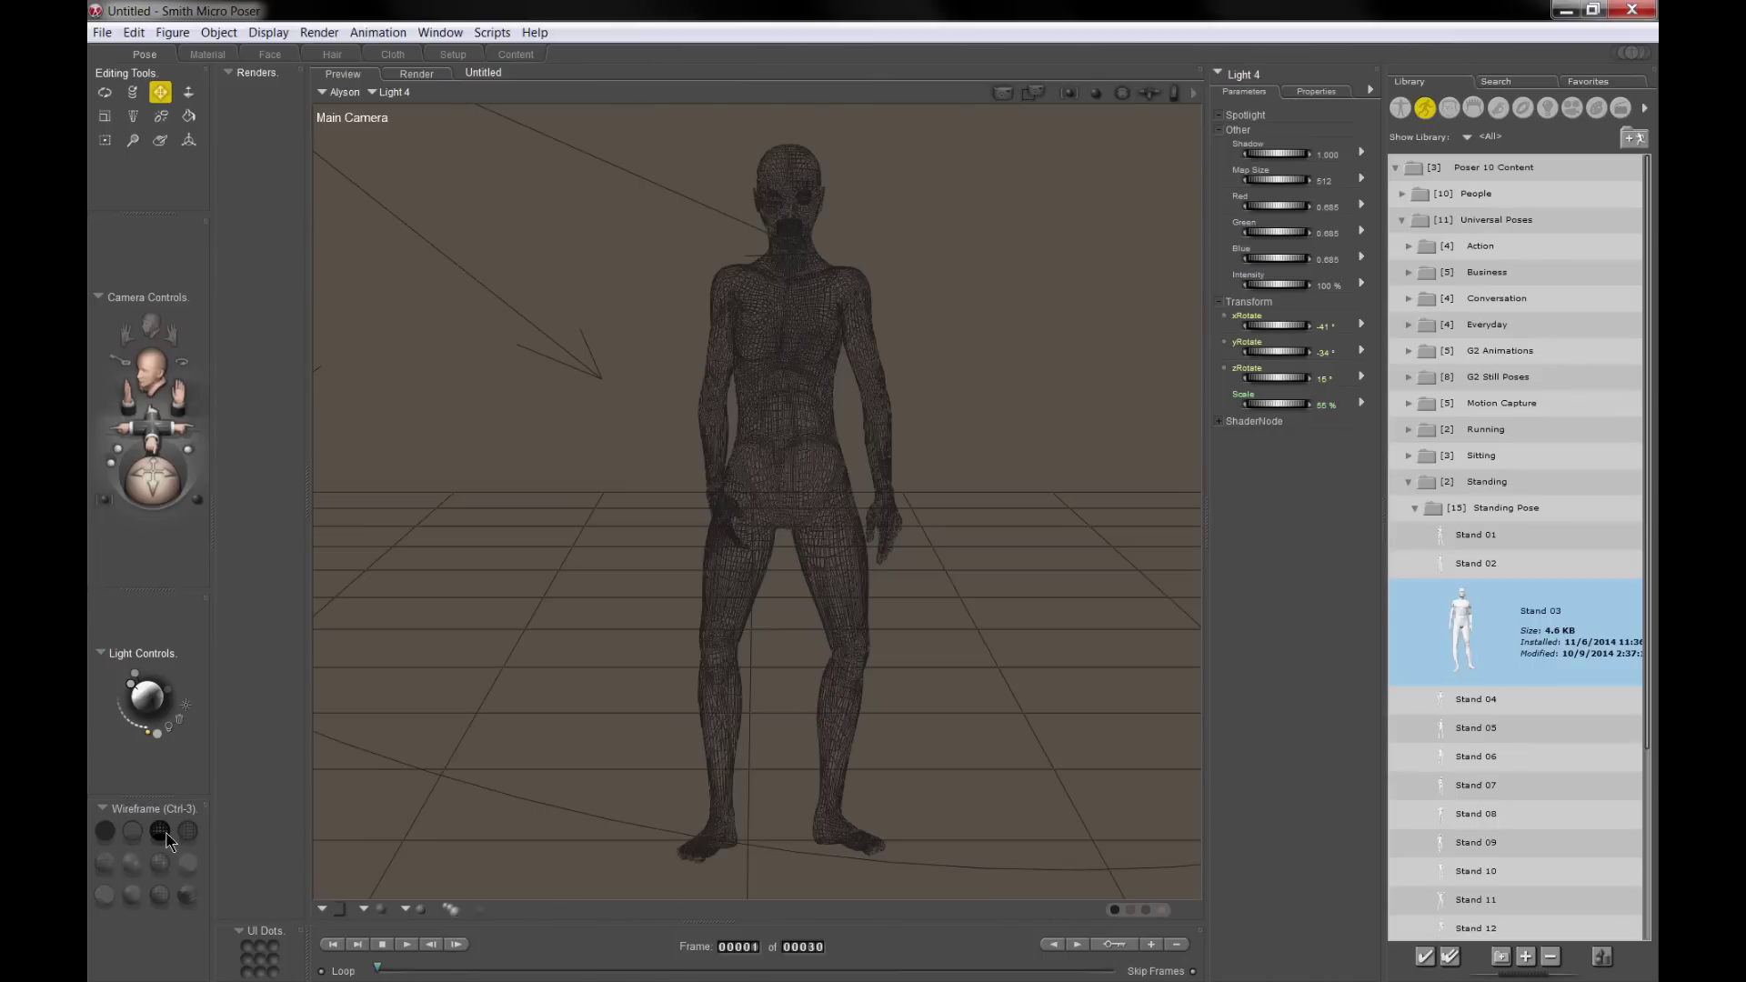
left_click(135, 862)
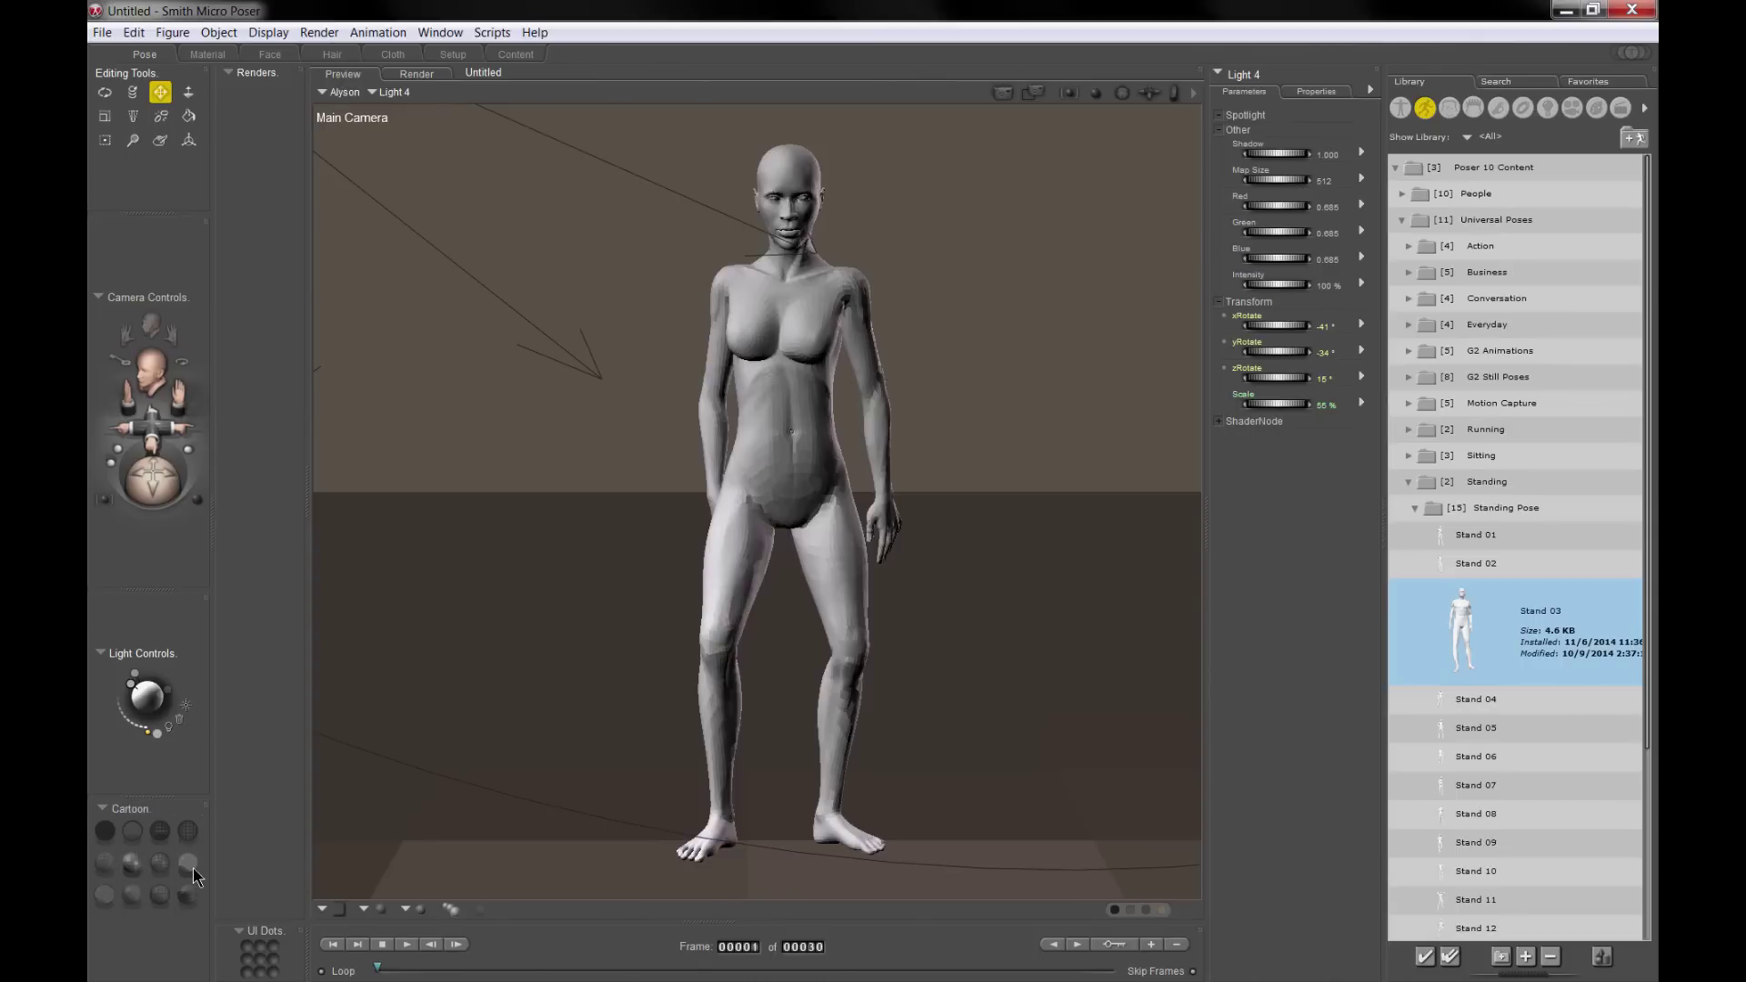
left_click(189, 864)
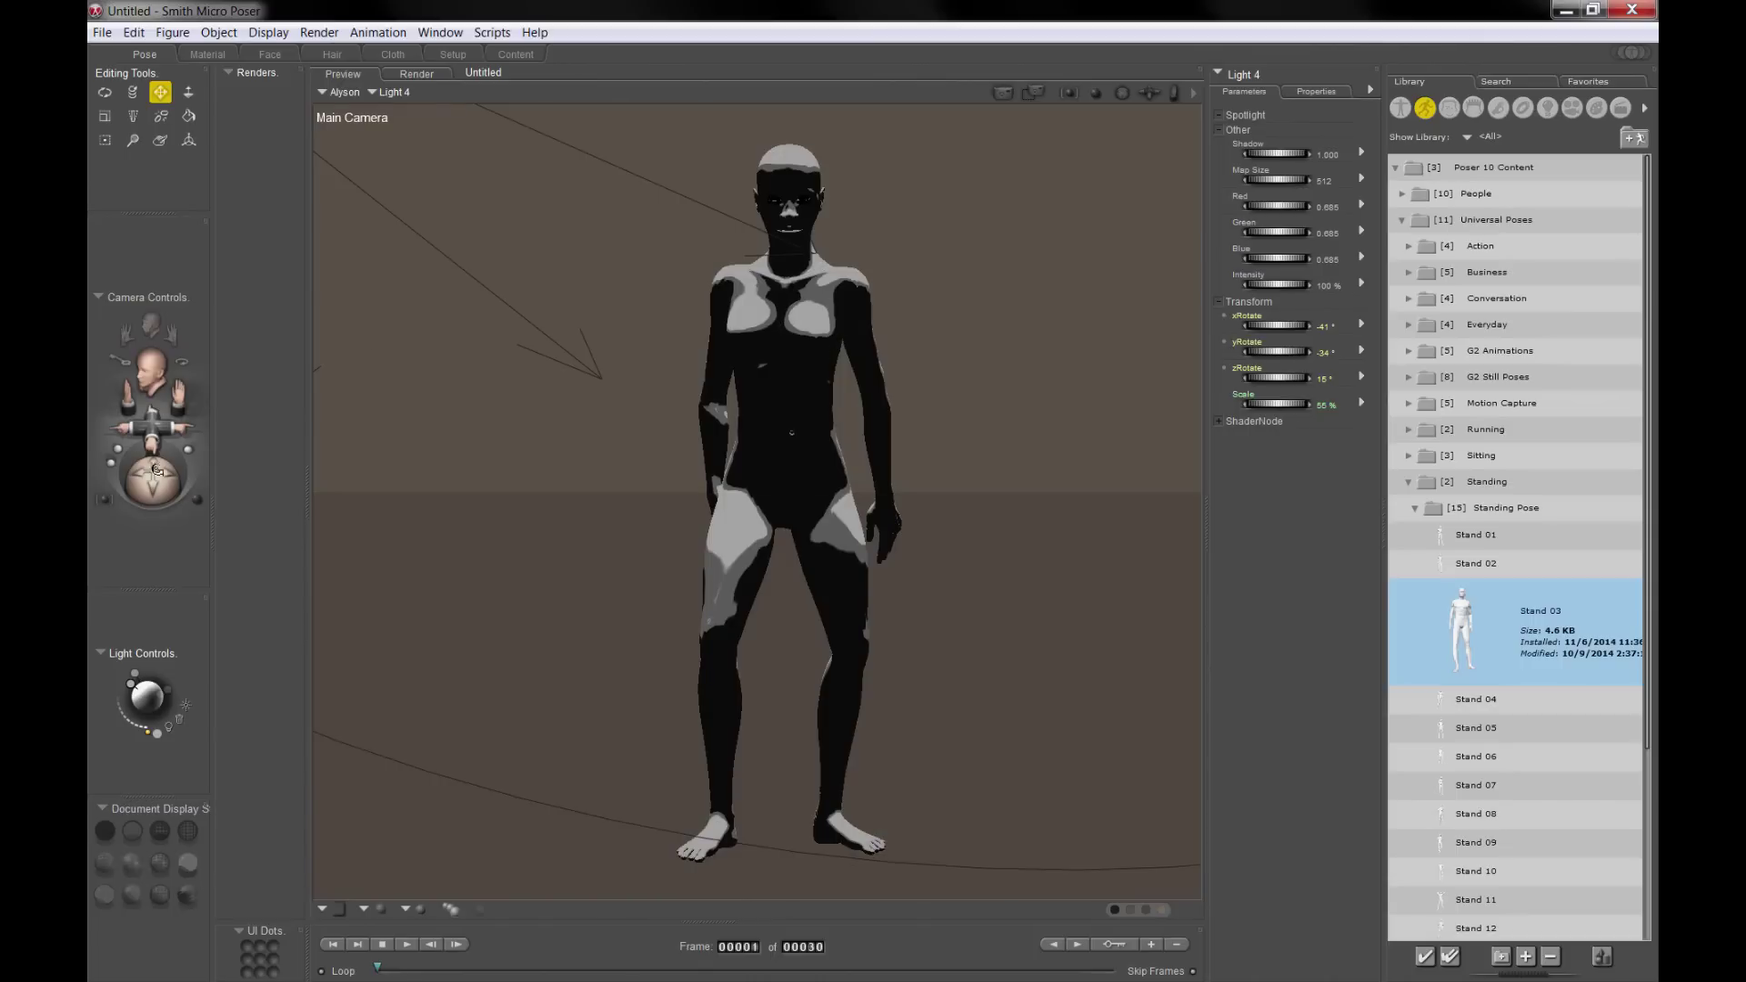
left_click_drag(132, 693, 141, 697)
left_click(133, 895)
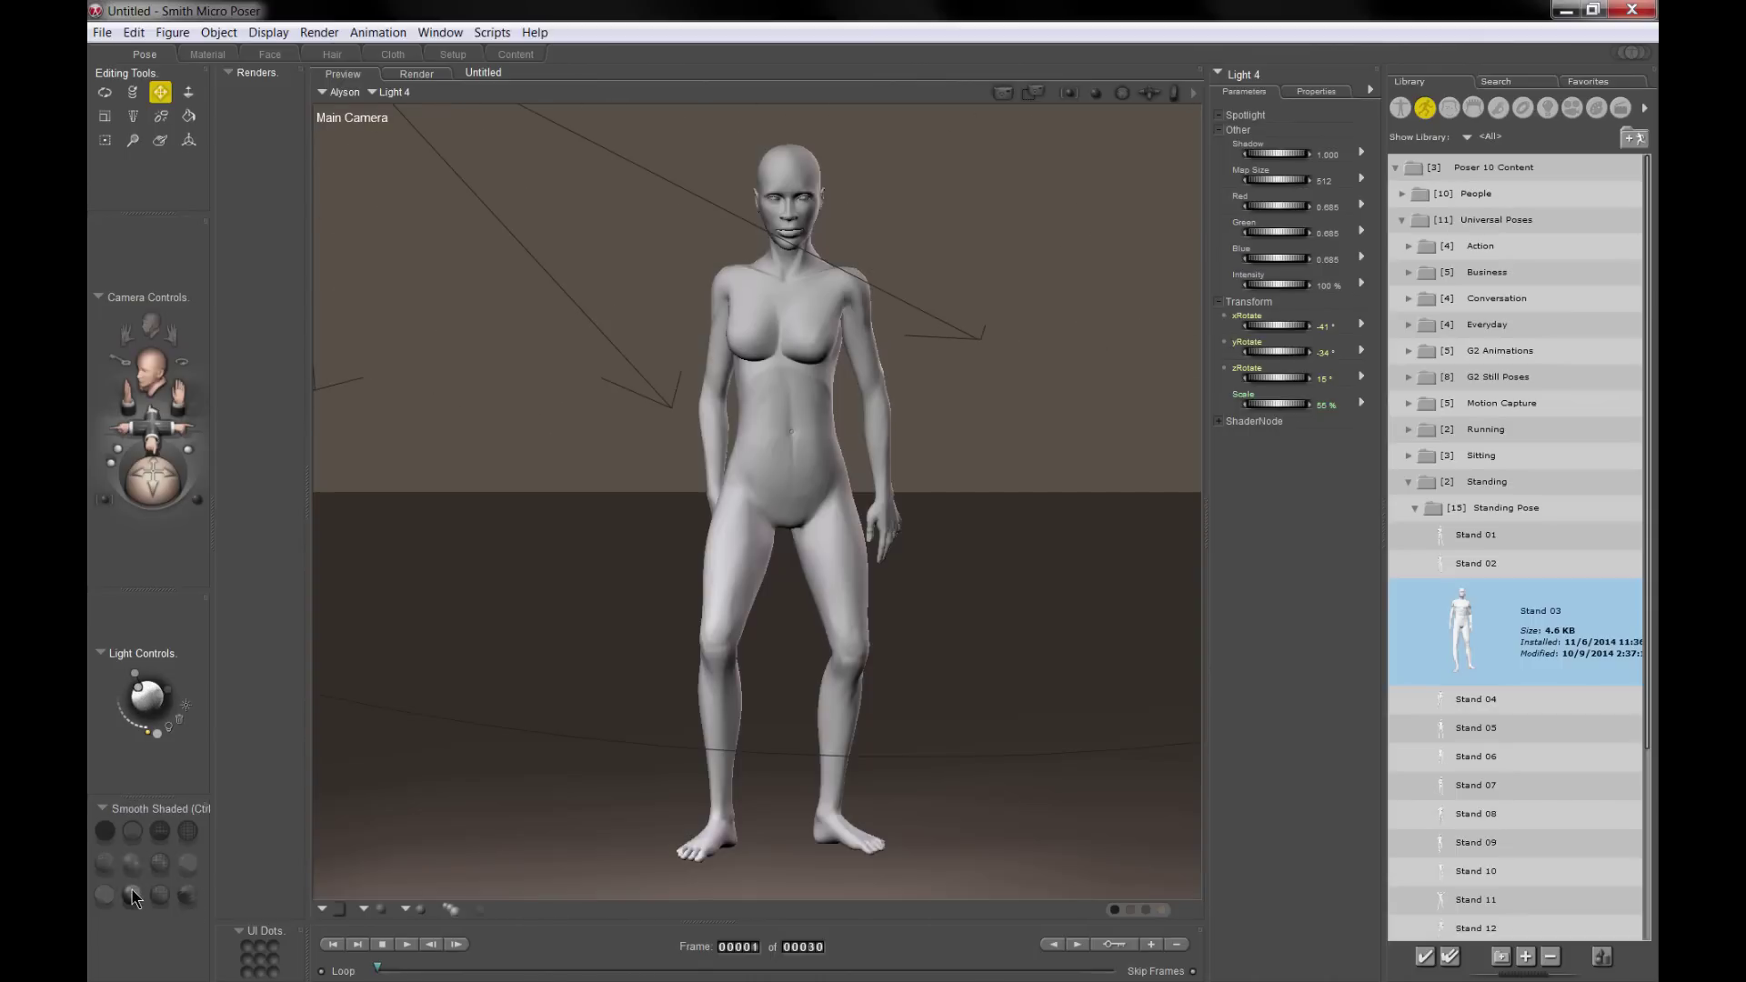
- Display the figure with its textures and rotate Light 4 to about -31° X, 8° Y and -3° Z
left_click(187, 896)
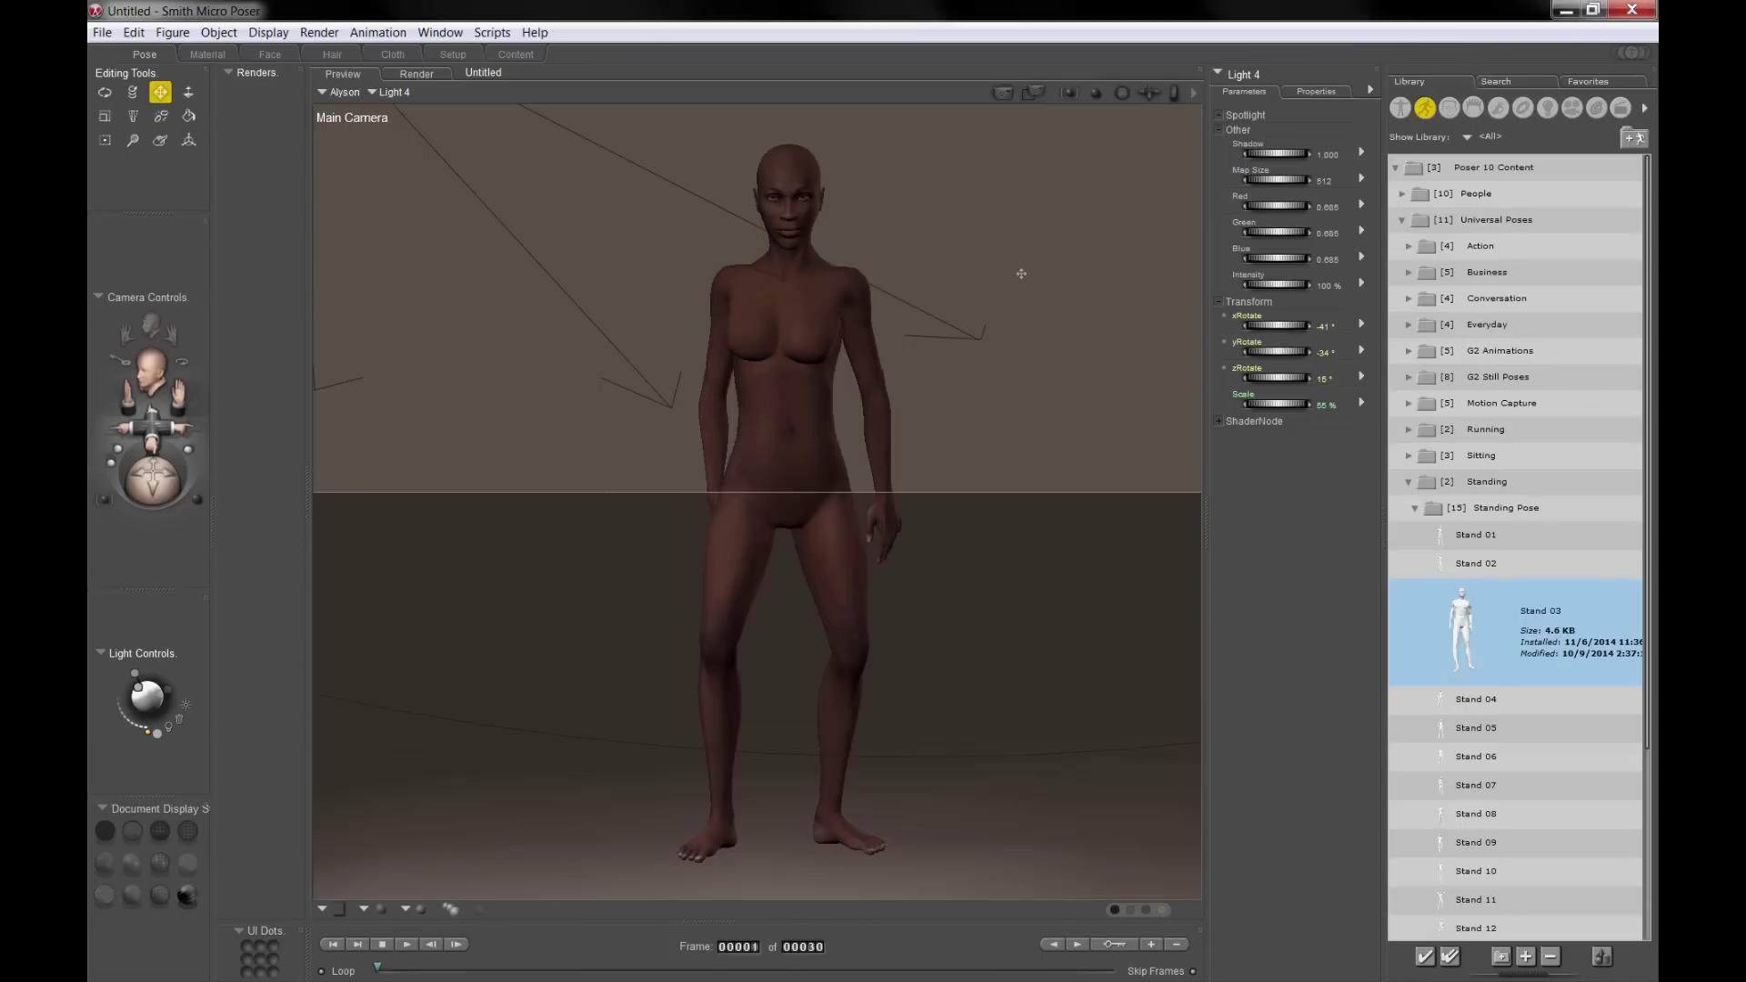
left_click_drag(138, 696, 153, 693)
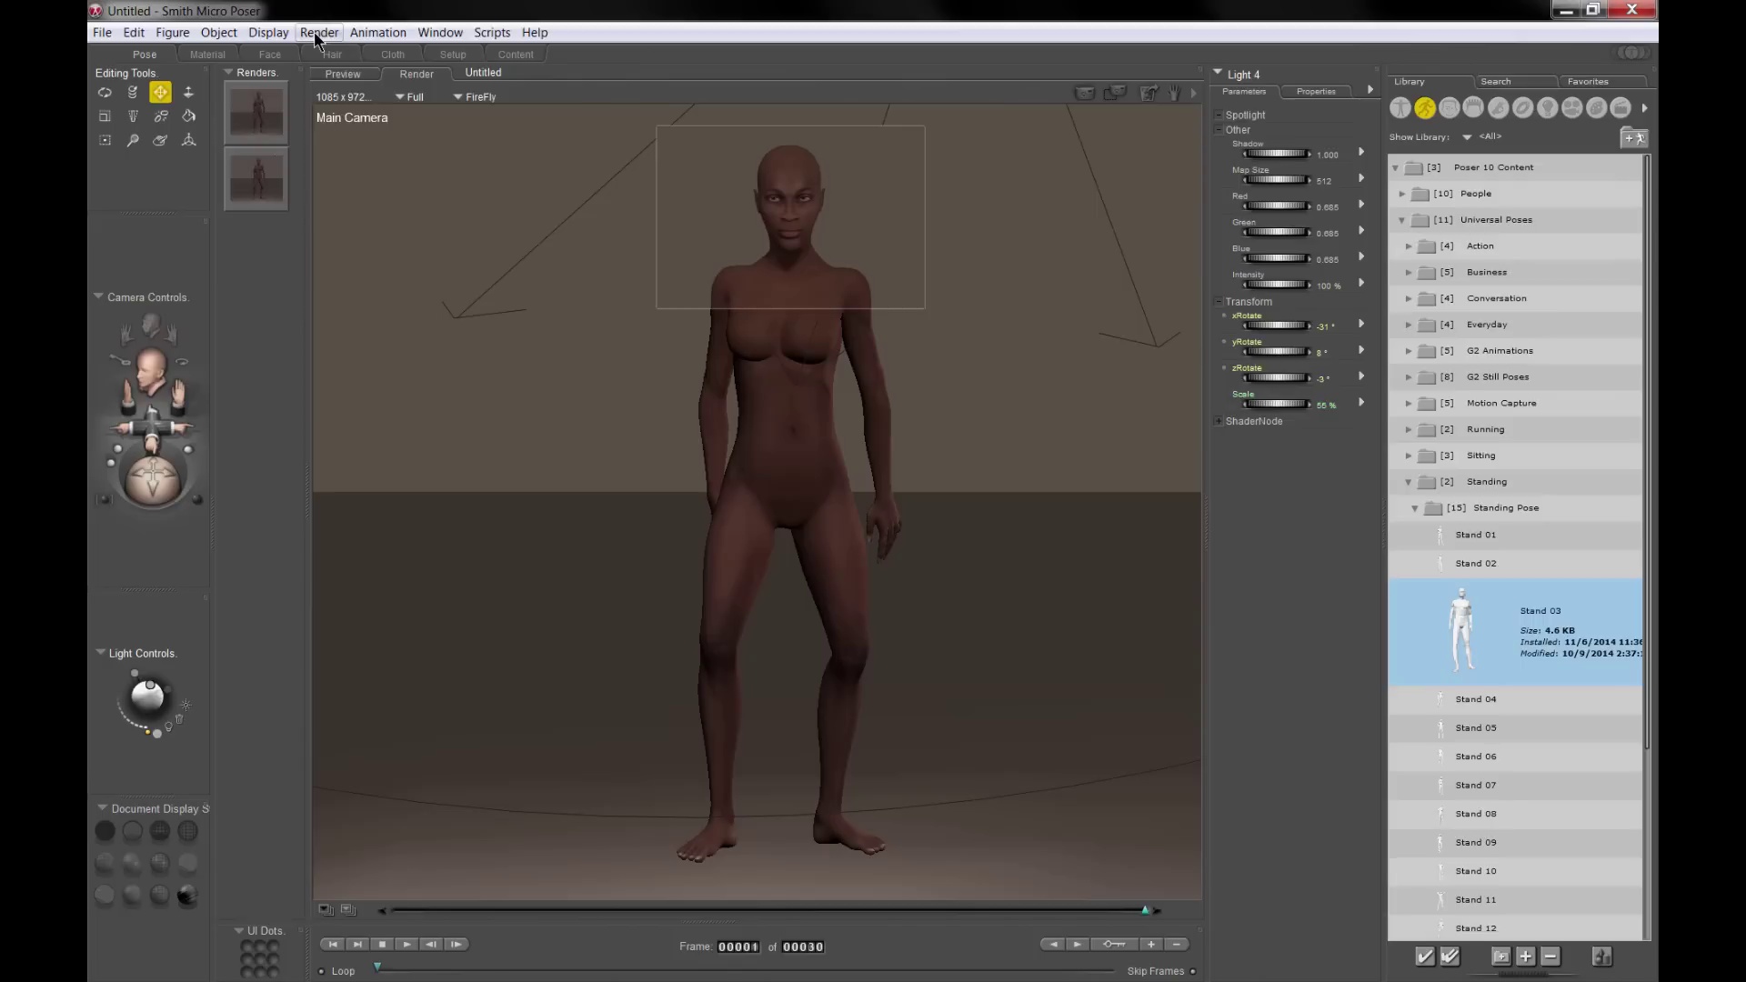
- Switch the FireFly render settings to Auto Settings and raise the quality to Final
left_click(318, 35)
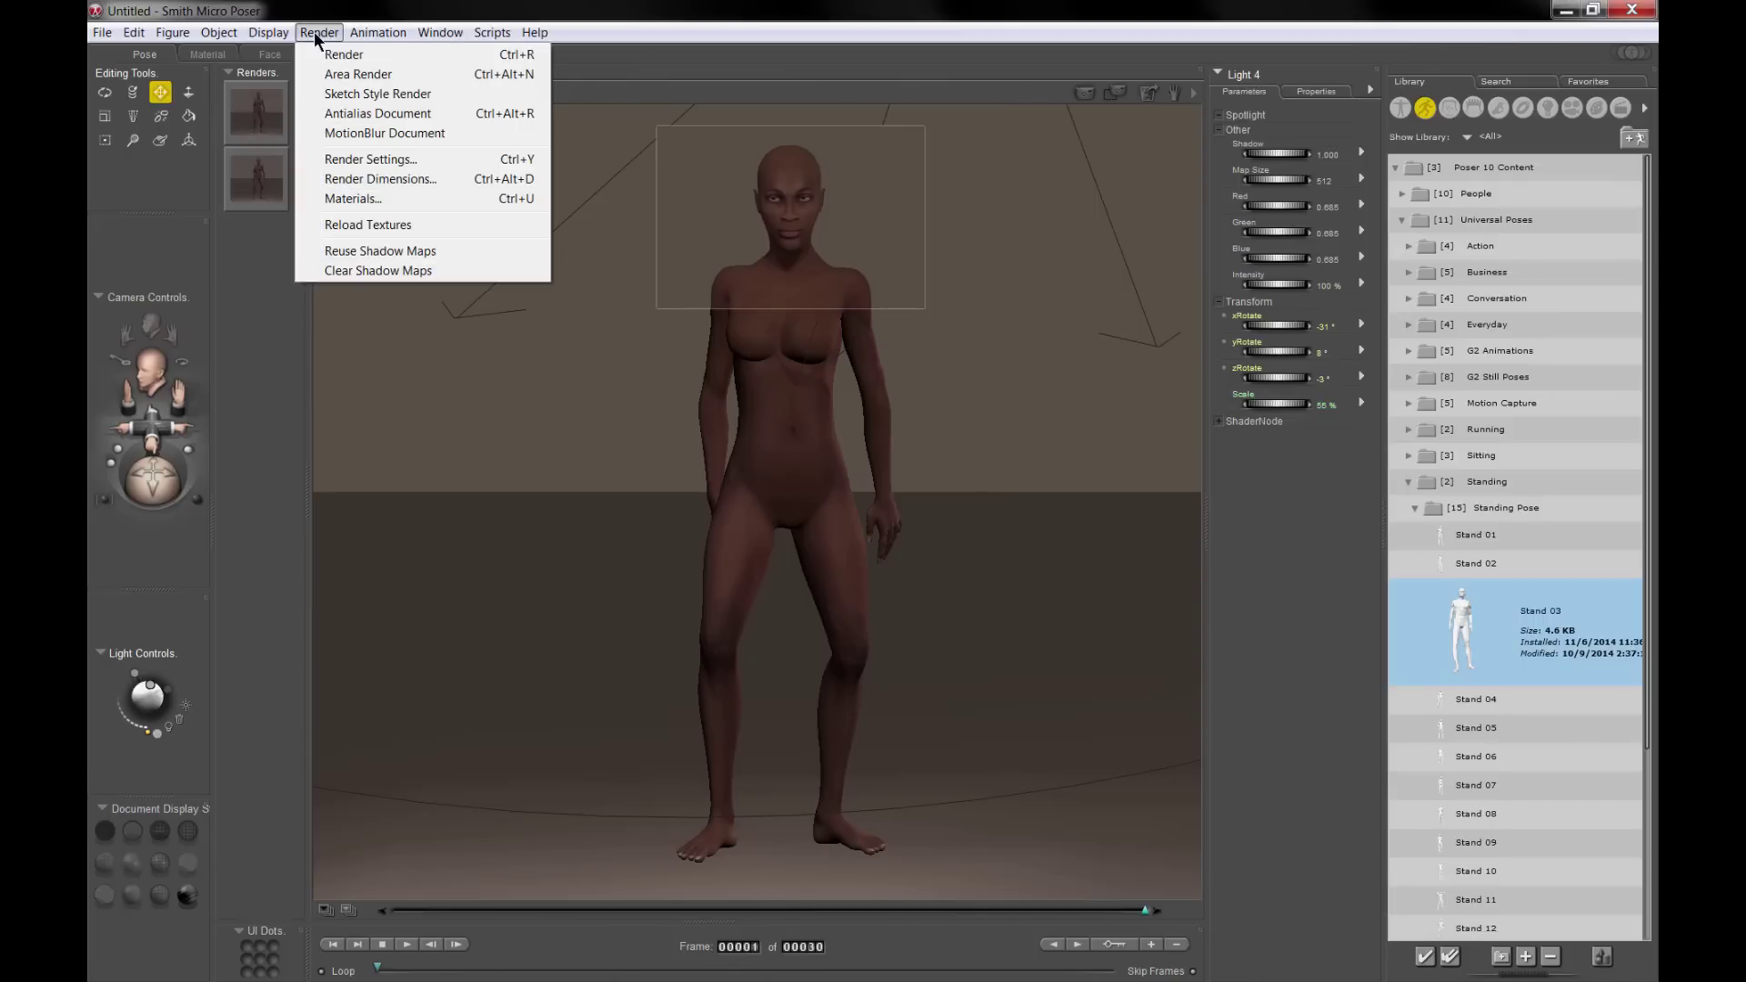
left_click(336, 162)
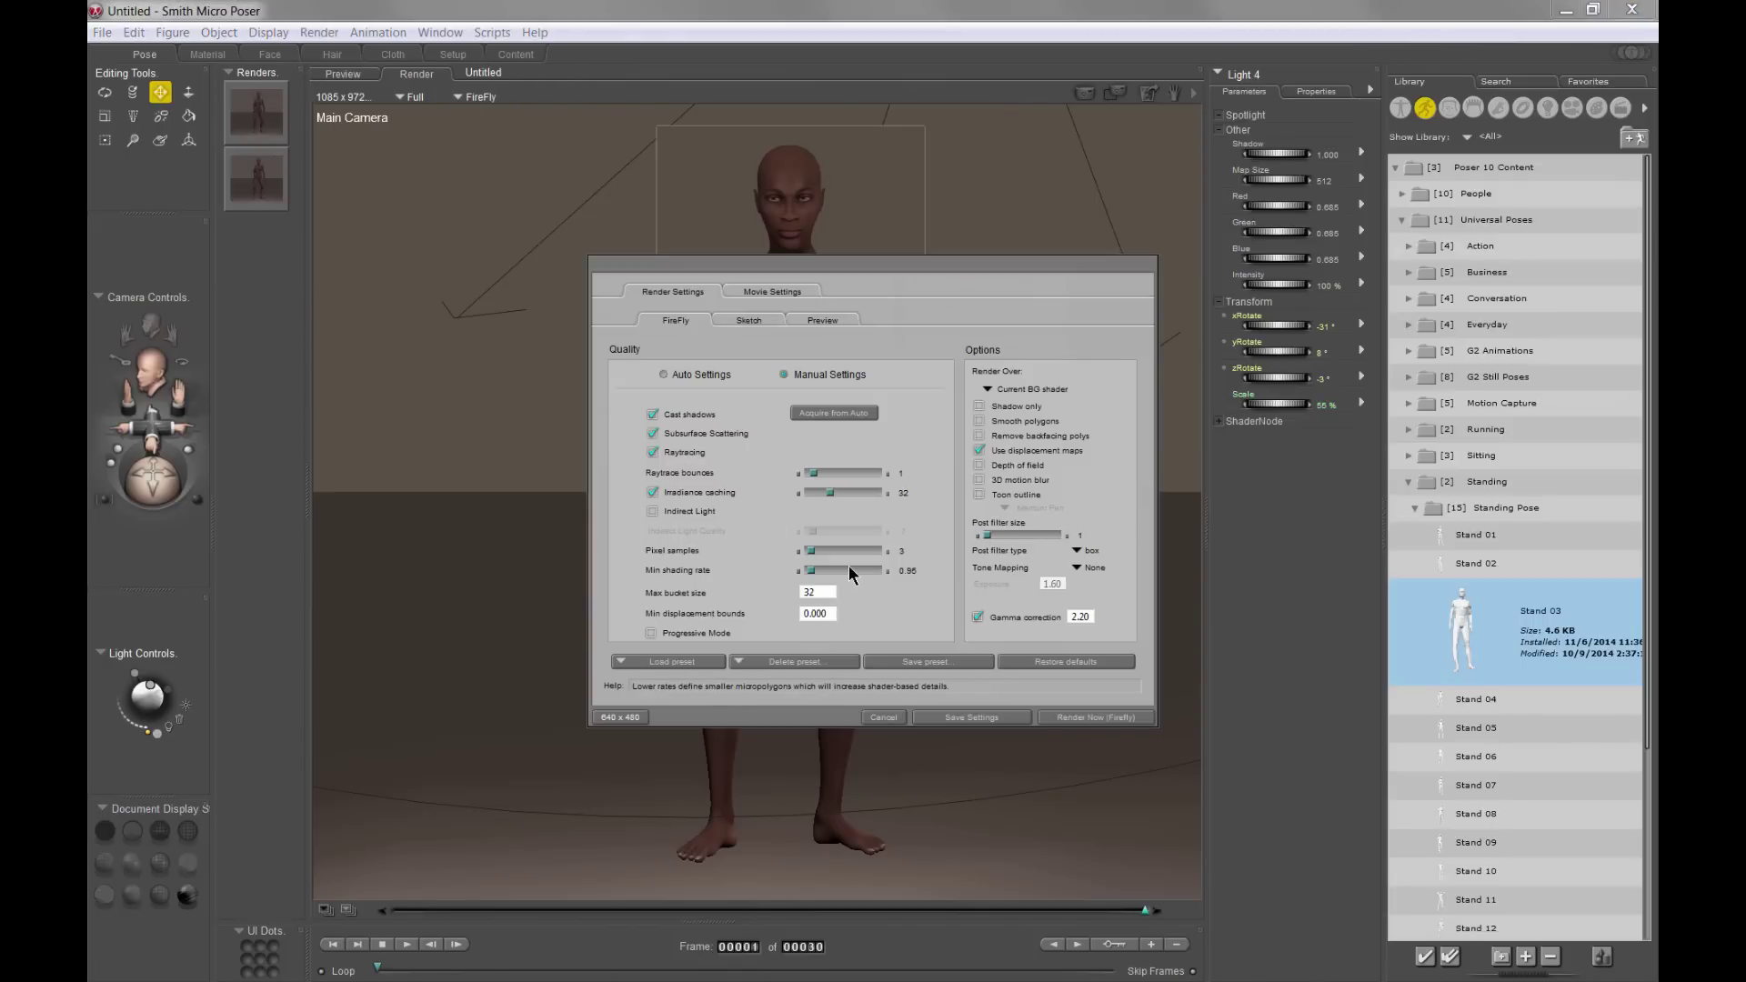
left_click(664, 374)
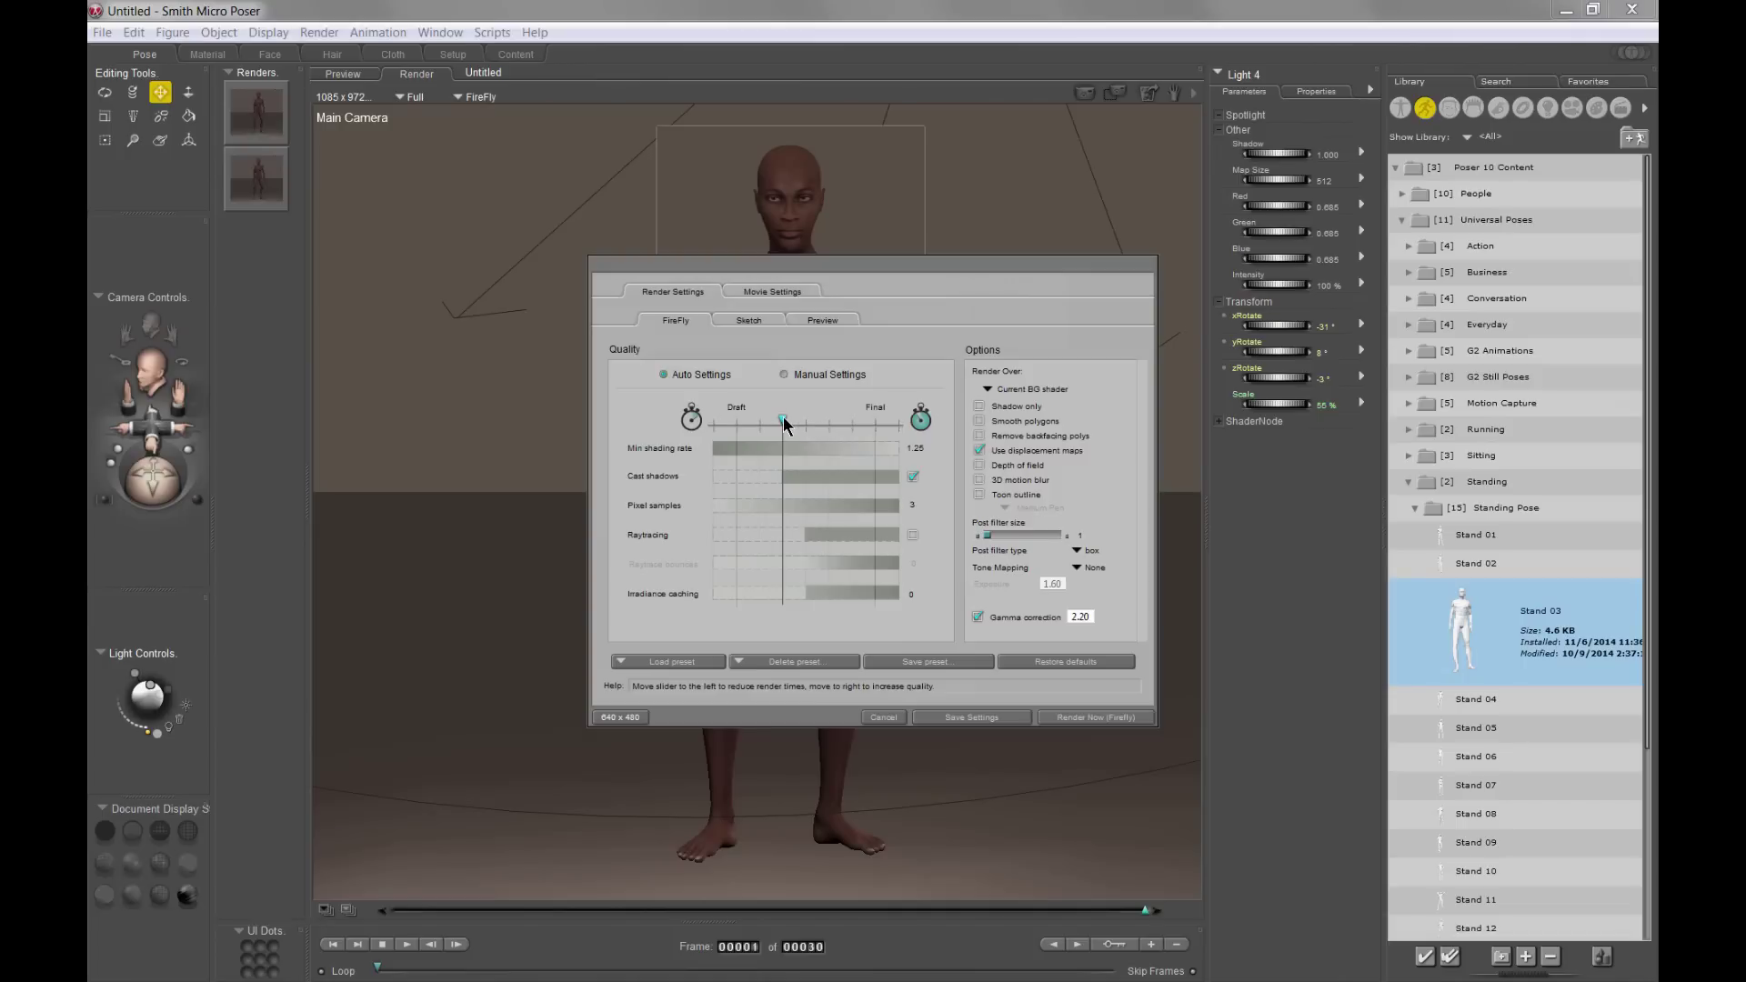
left_click_drag(783, 416, 876, 418)
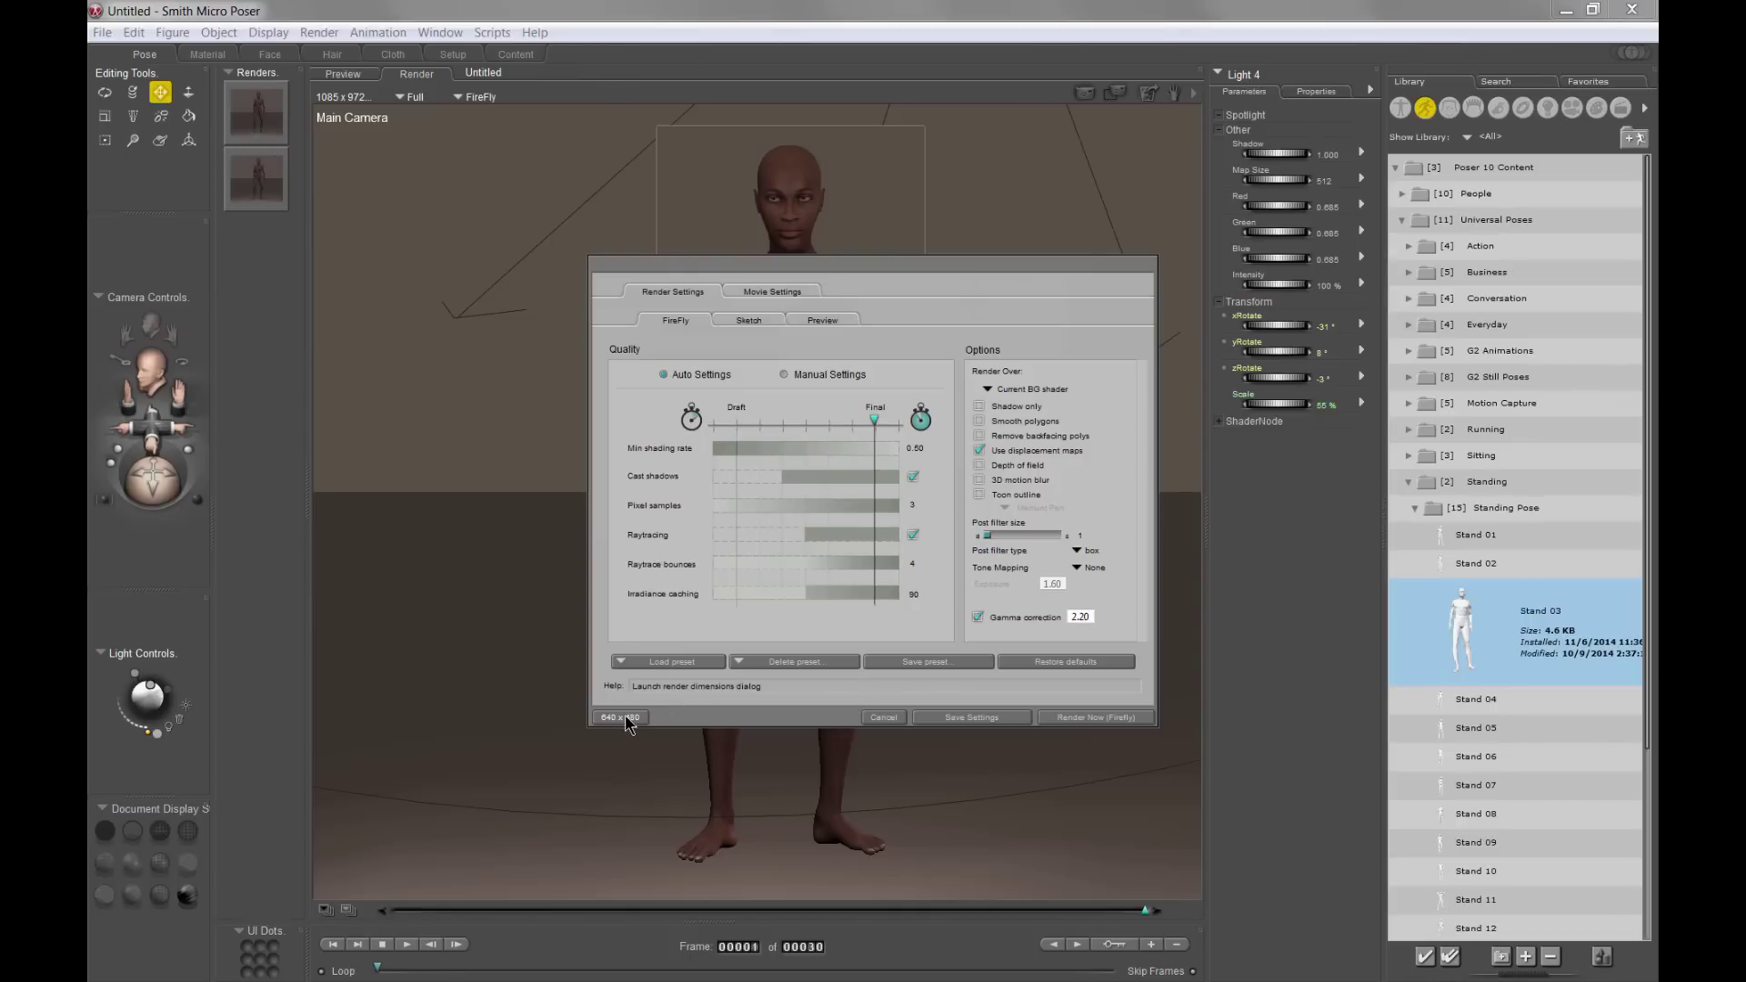
- Set the render dimensions to an exact resolution of 3200 x 2400 pixels and render the scene with FireFly
left_click(621, 717)
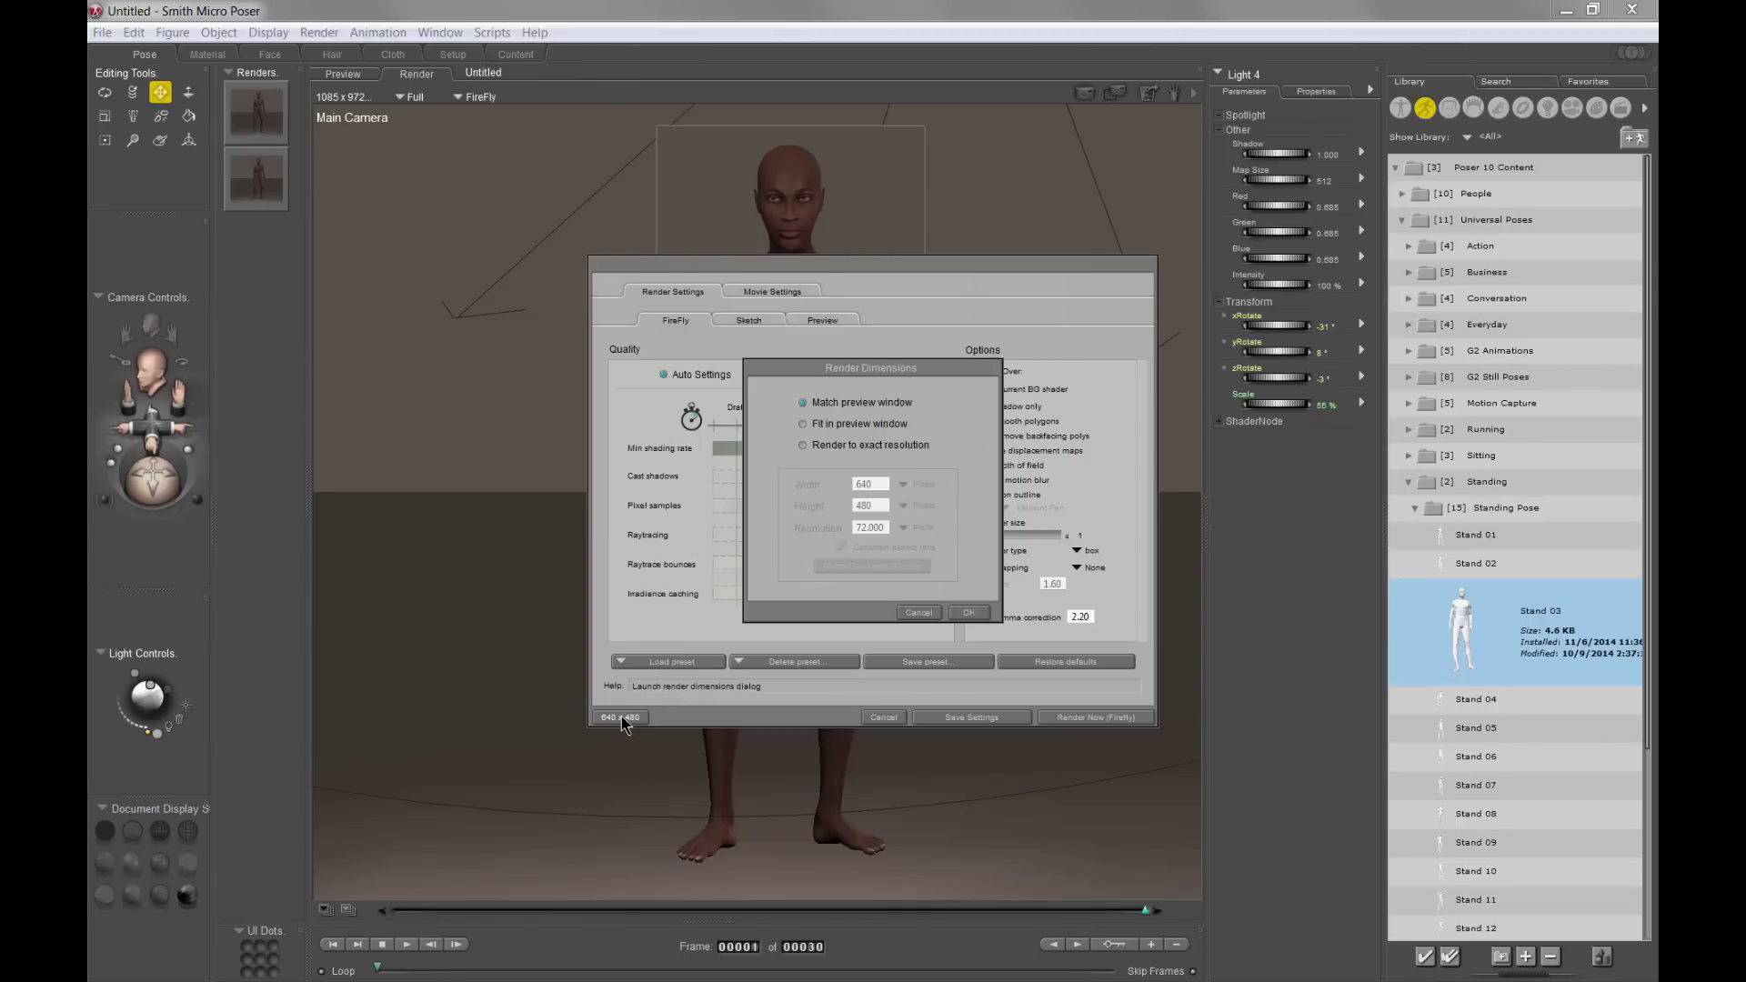
left_click(803, 444)
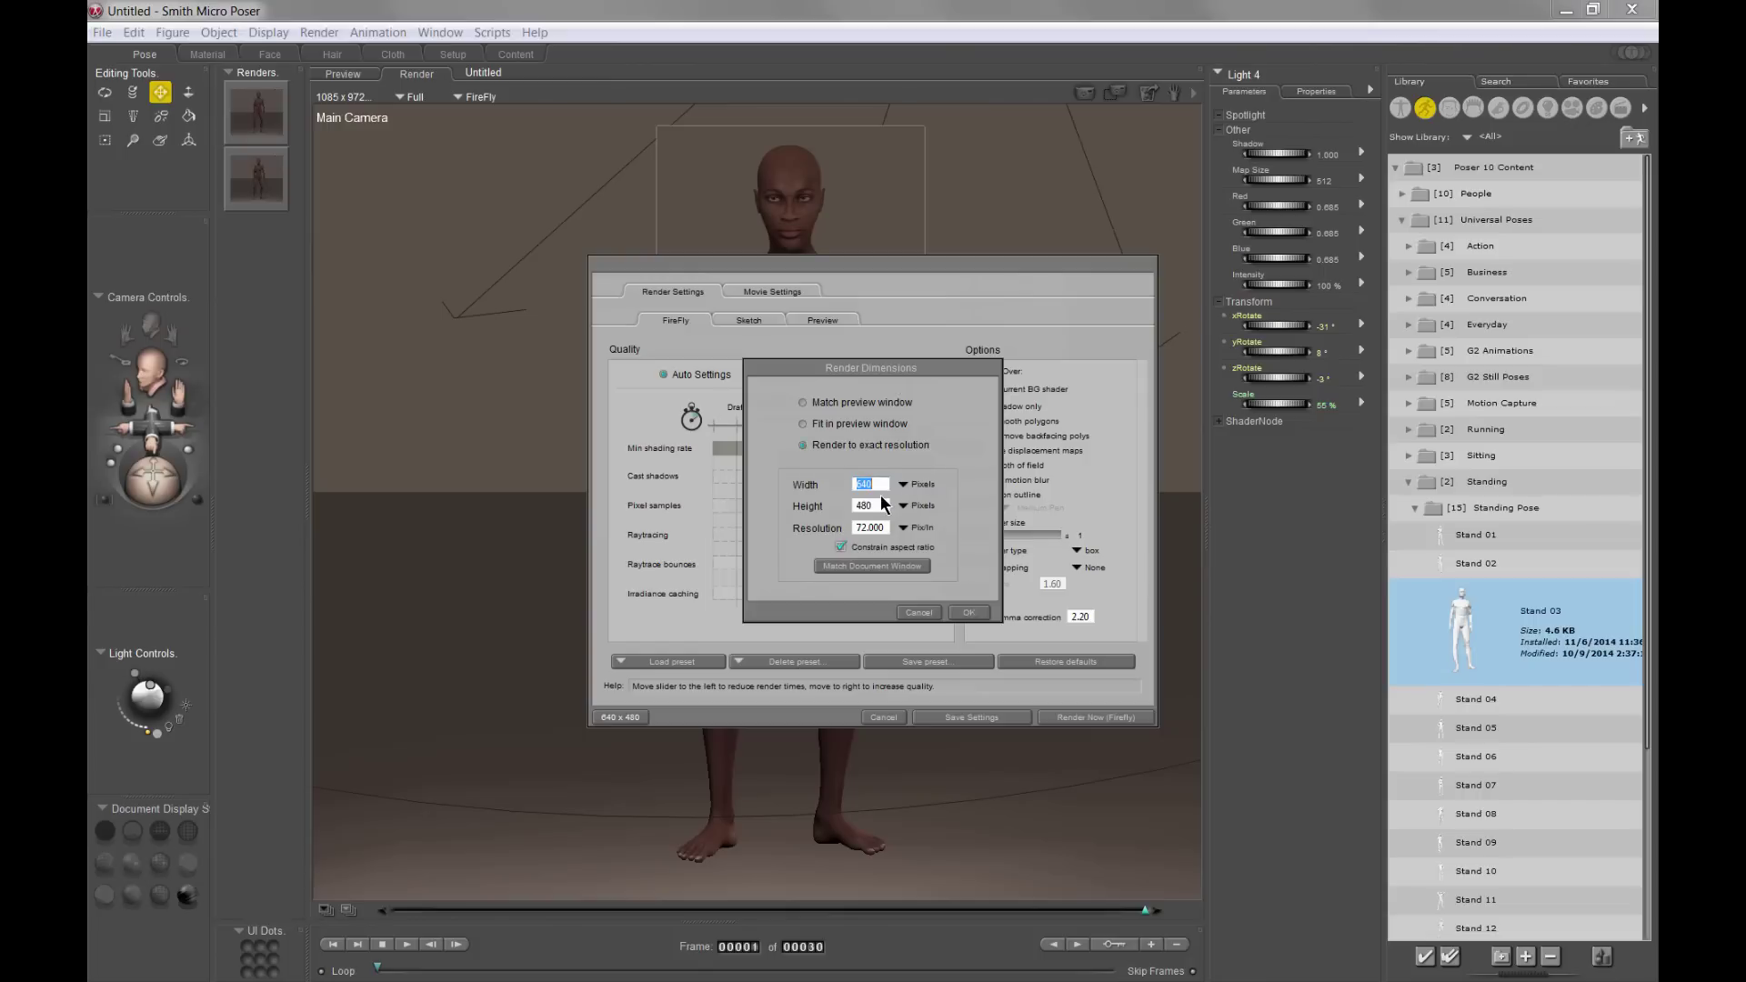
type("3200")
left_click(971, 612)
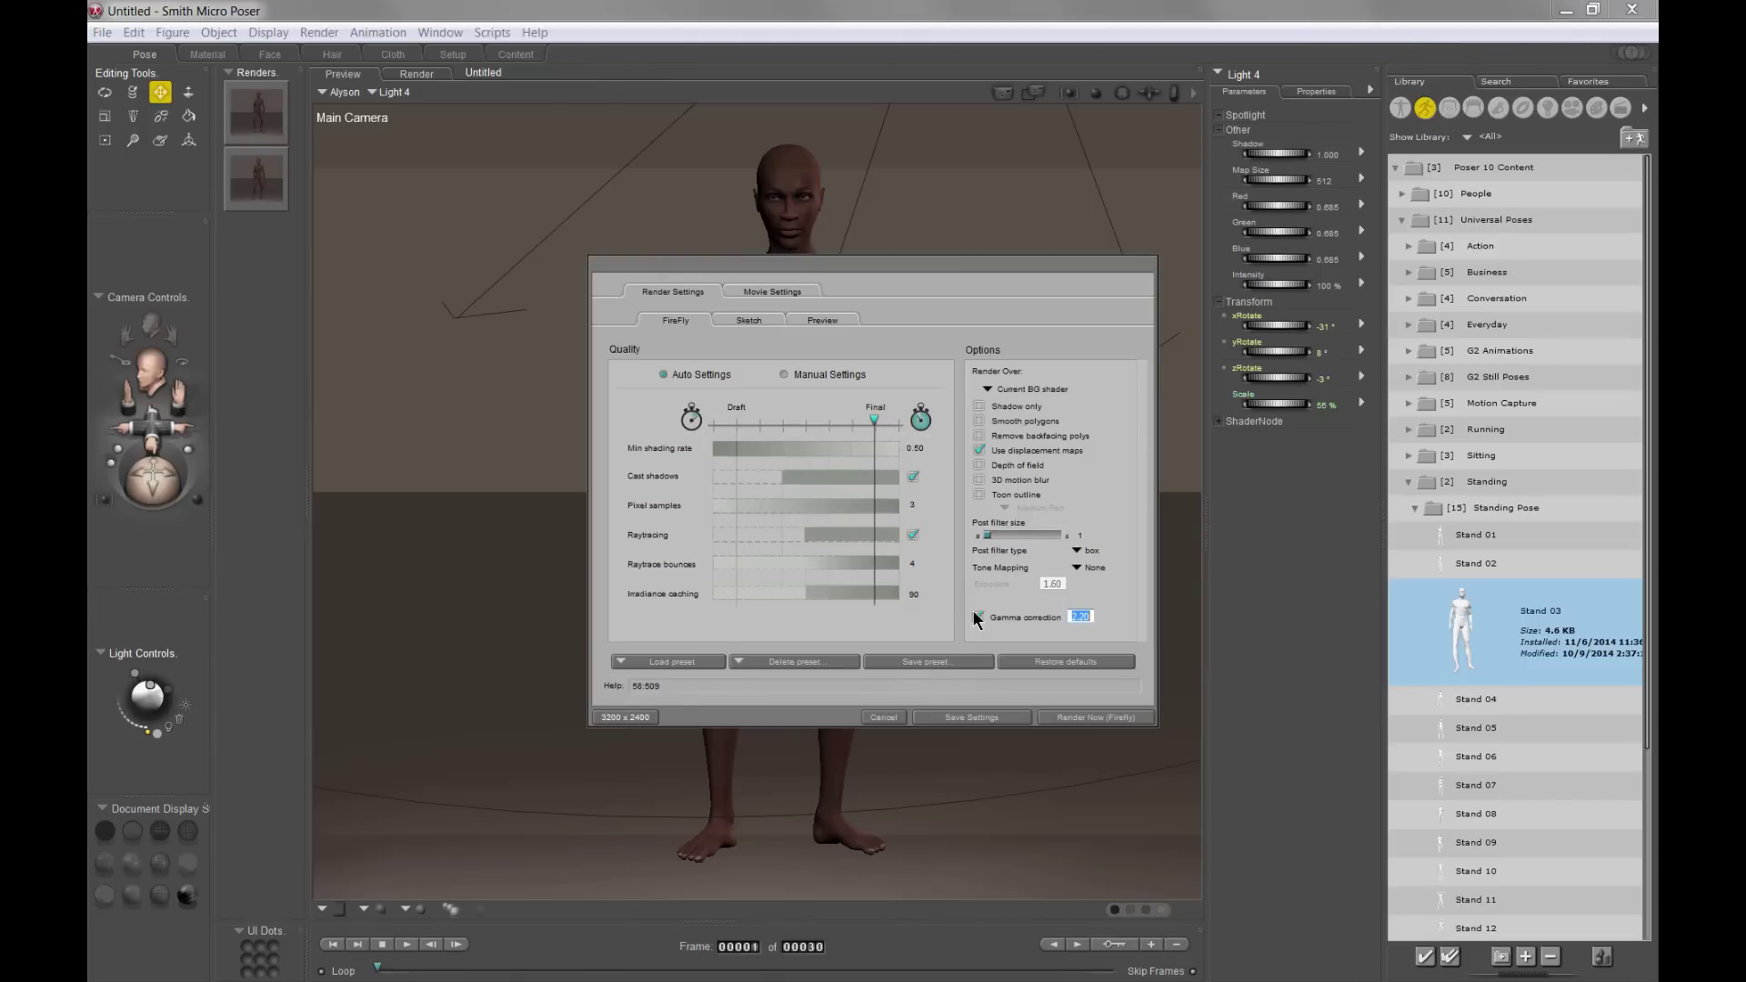
left_click(1097, 717)
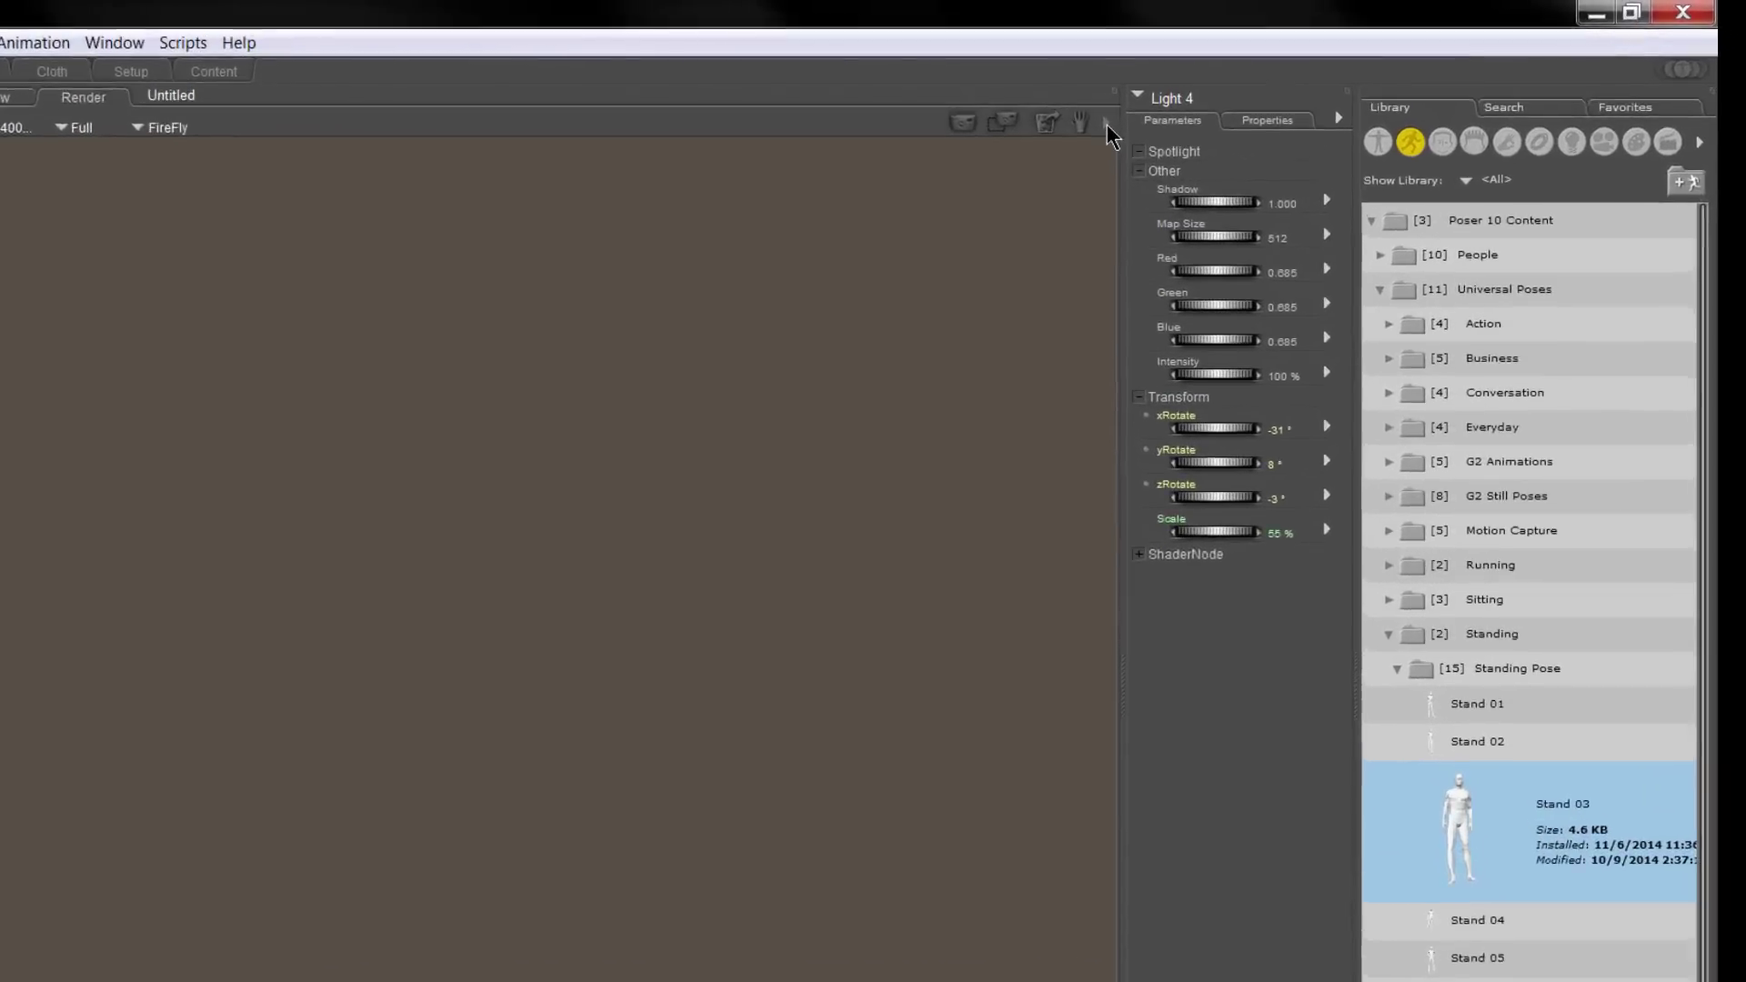
- Export the rendered image as a PNG file named woman in the 3d-models folder
left_click(1107, 123)
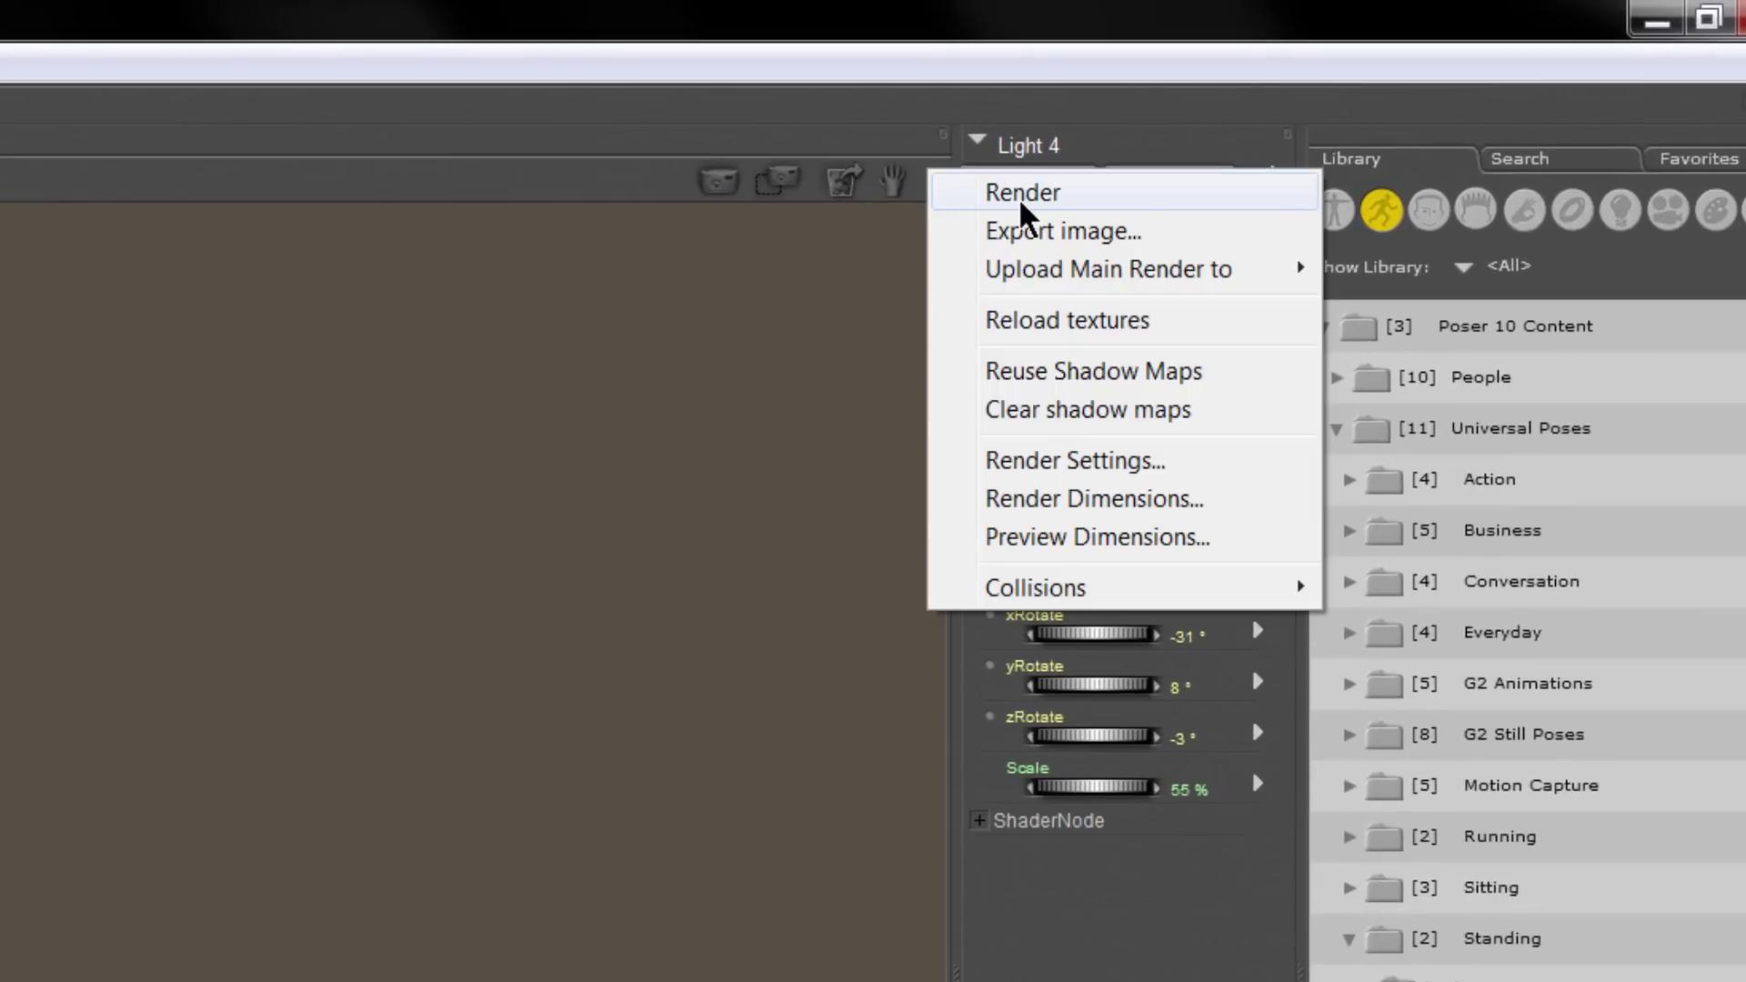
left_click(1026, 231)
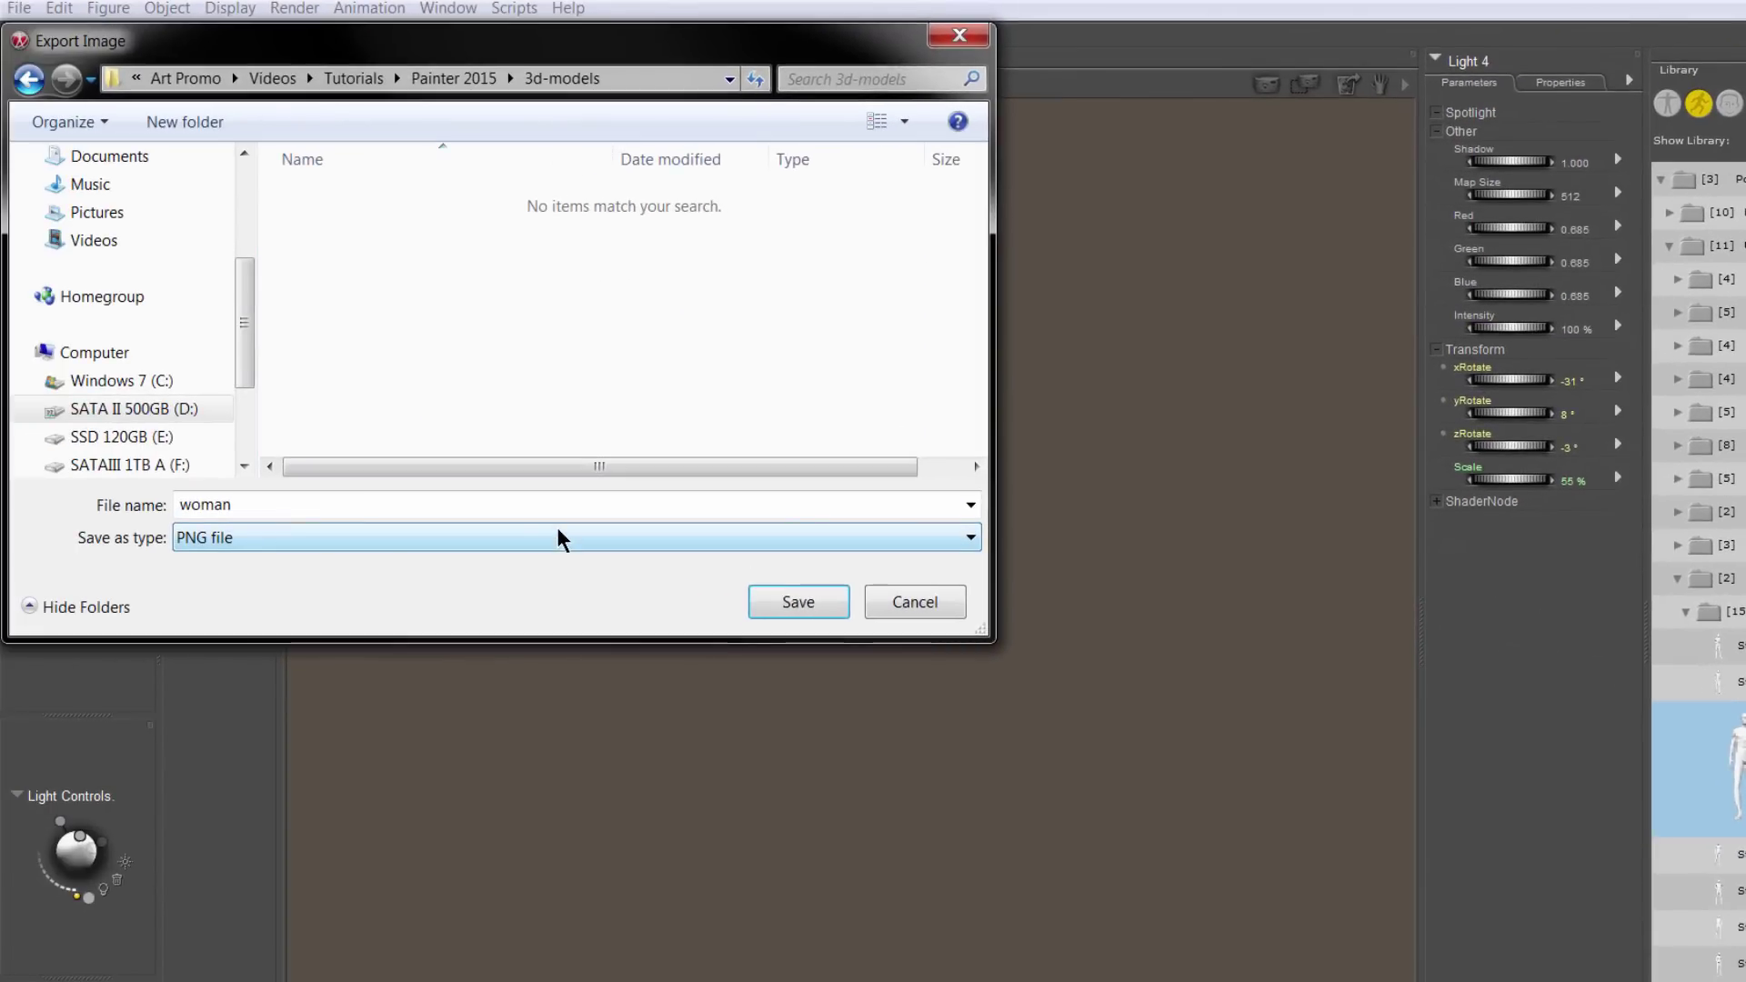
left_click(774, 597)
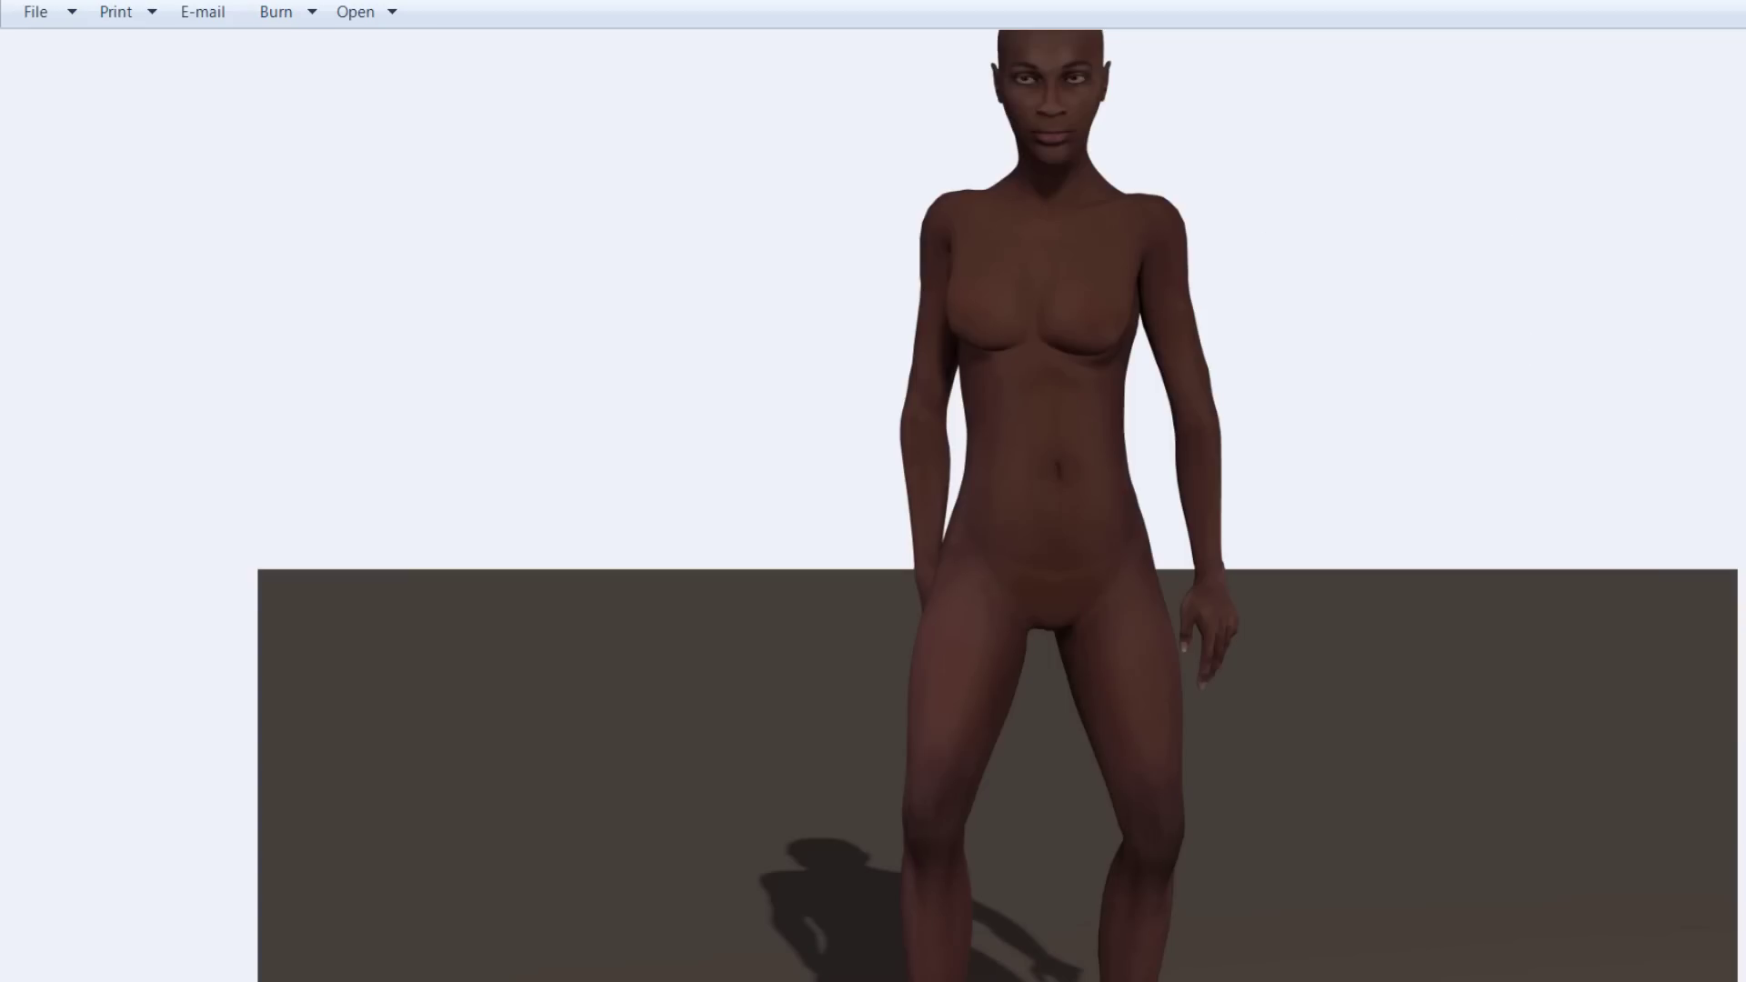
- Examine the exported render up close in the photo viewer, from the figure's head down to its legs
scroll(986, 701, "up", 5)
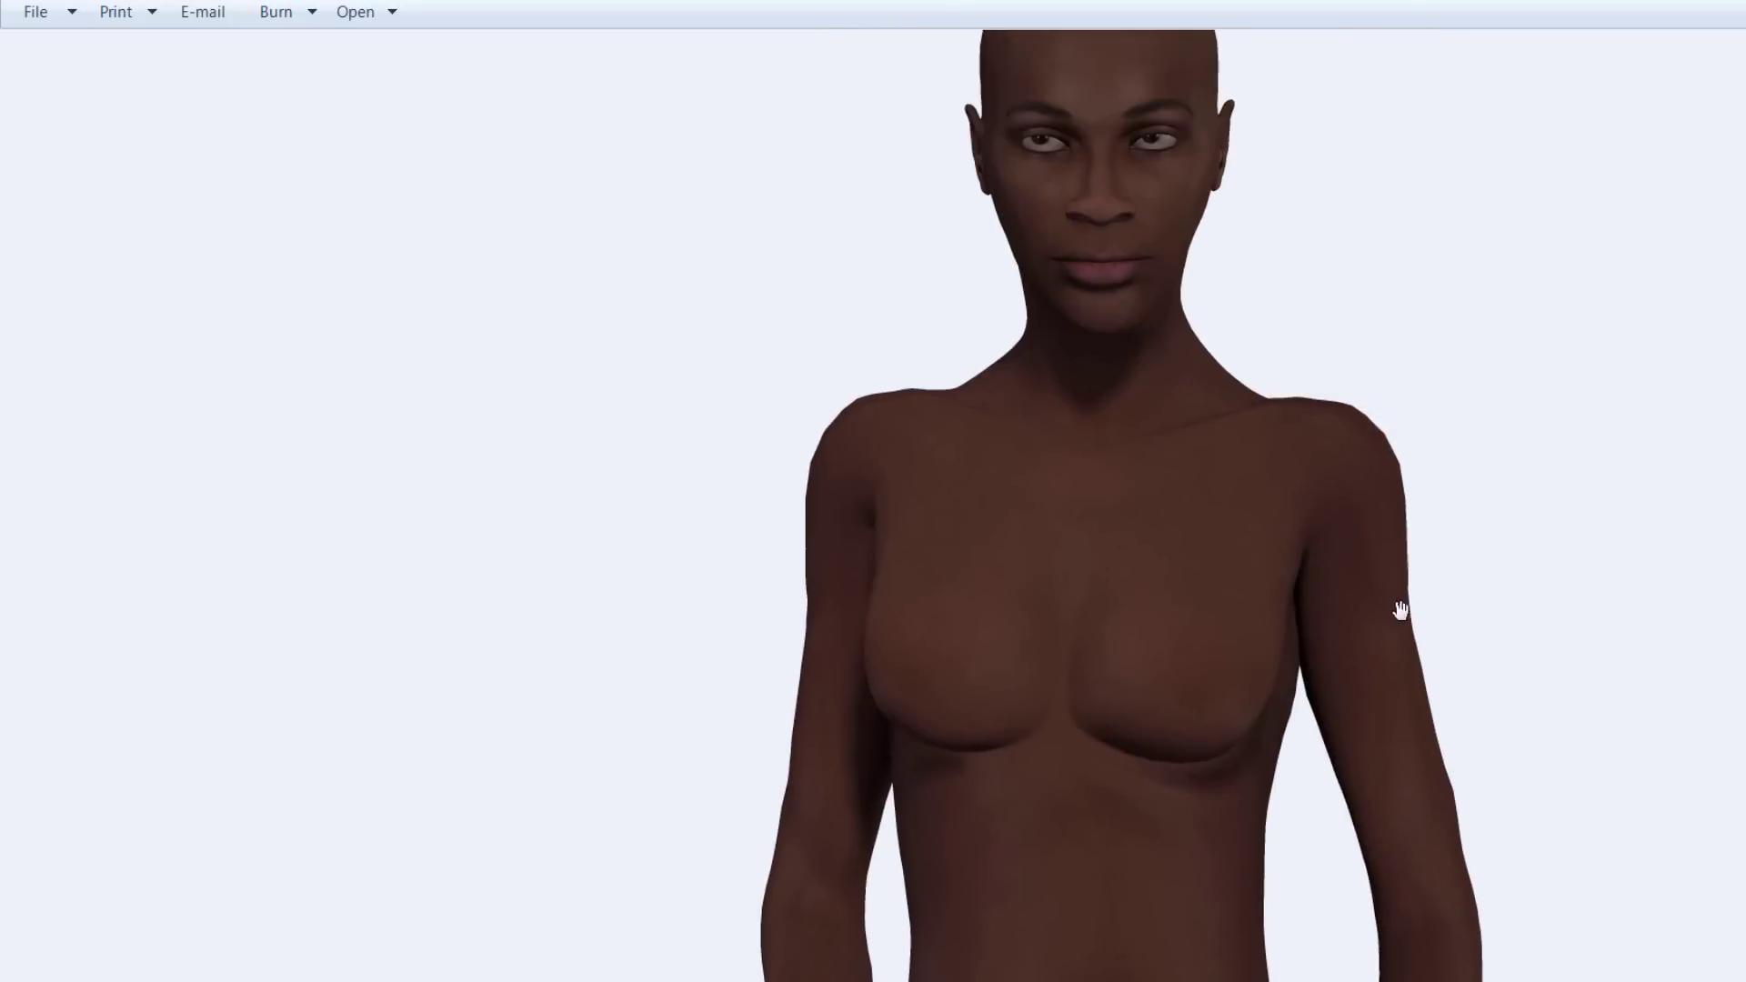
left_click_drag(1391, 624, 1379, 670)
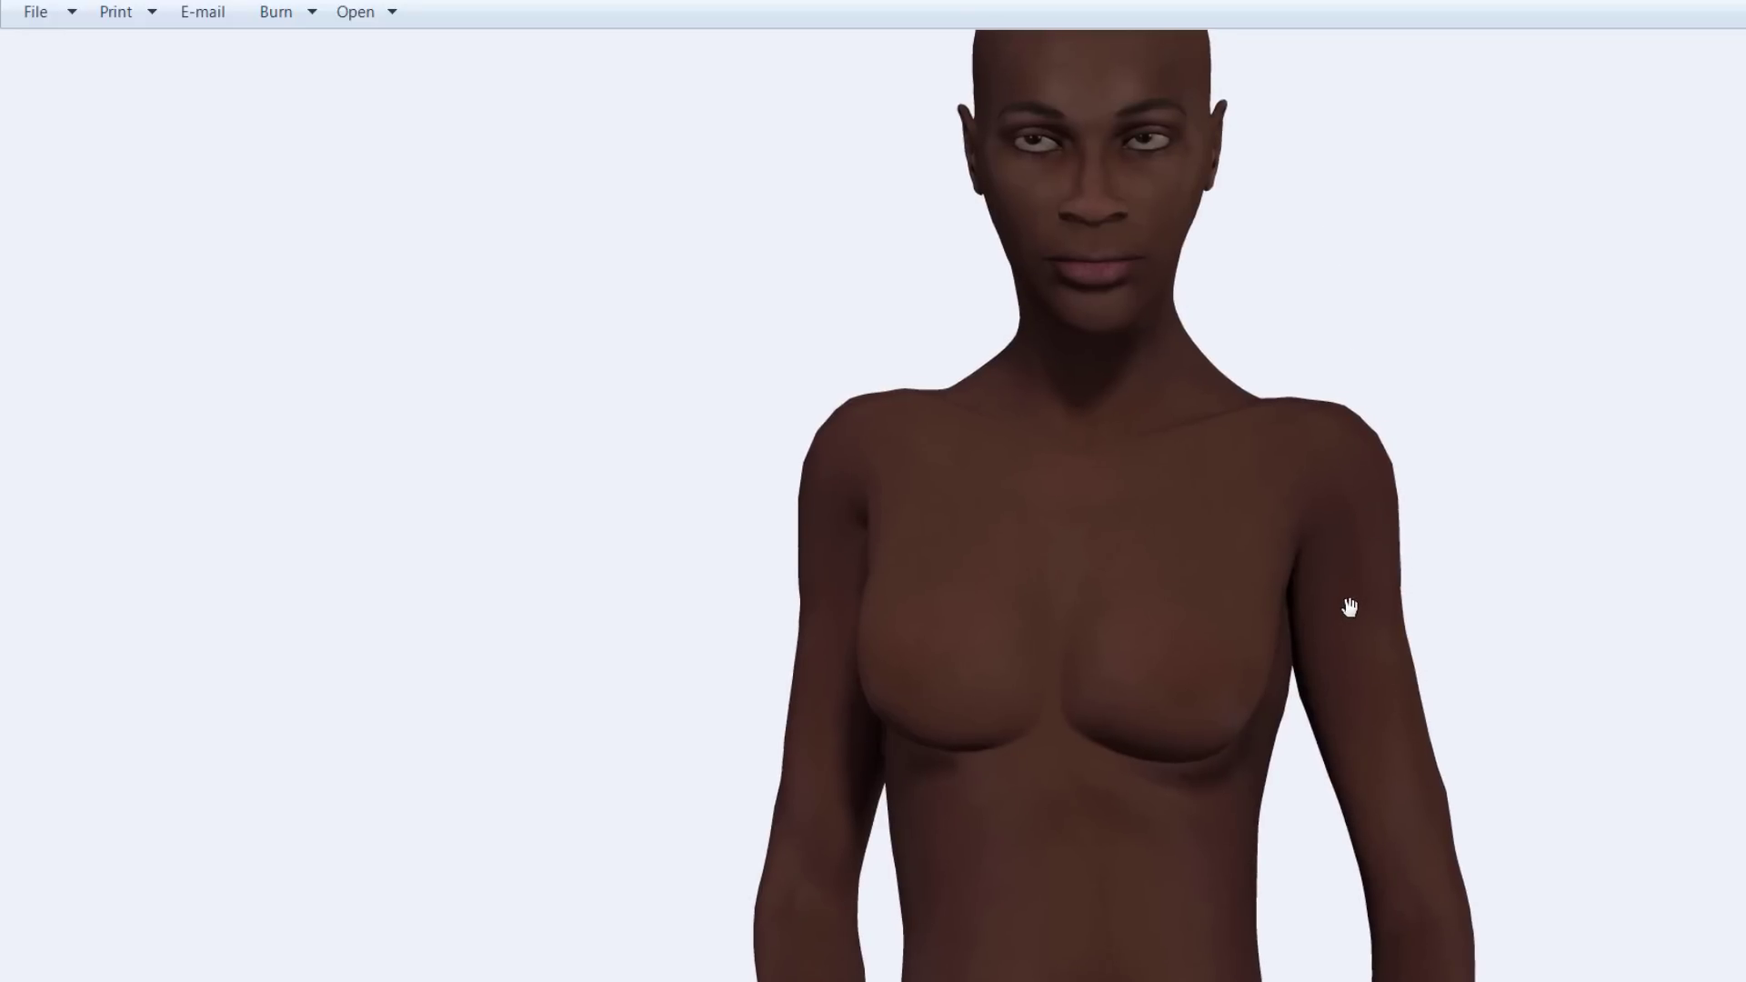
left_click_drag(1350, 609, 1349, 592)
left_click_drag(1255, 810, 1258, 546)
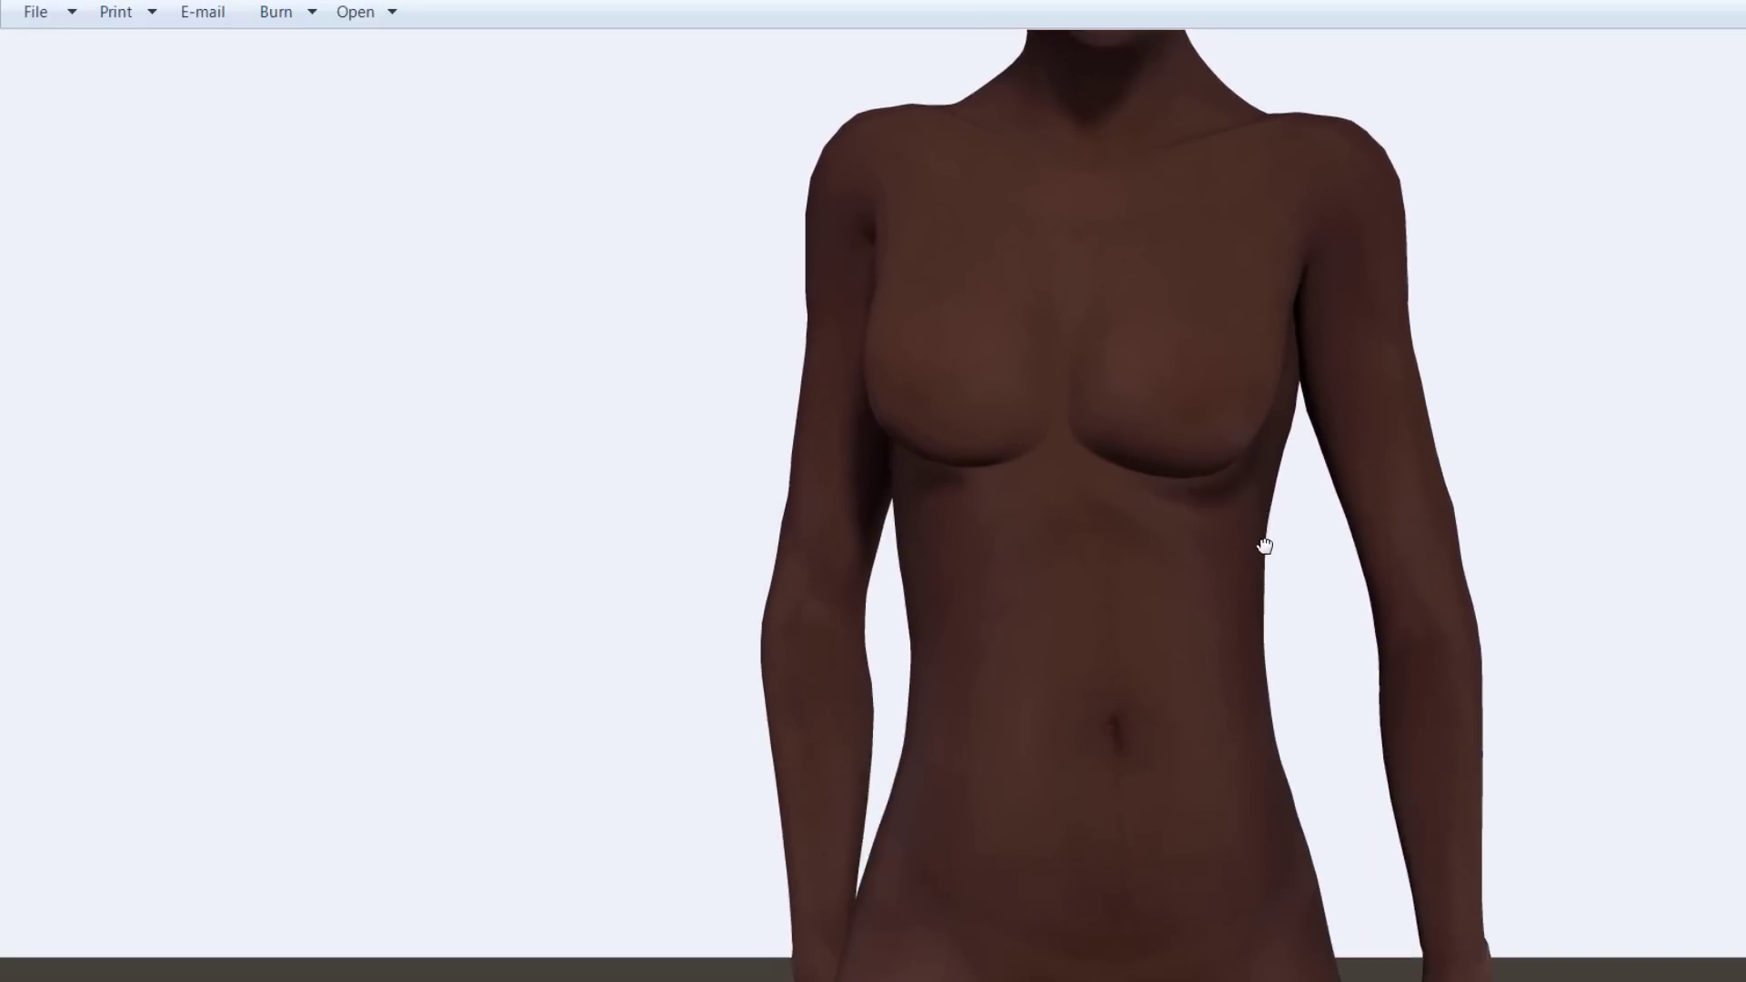
left_click_drag(1234, 711, 1258, 437)
left_click_drag(1353, 764, 1370, 391)
left_click_drag(1347, 728, 1253, 773)
left_click_drag(1325, 580, 1218, 973)
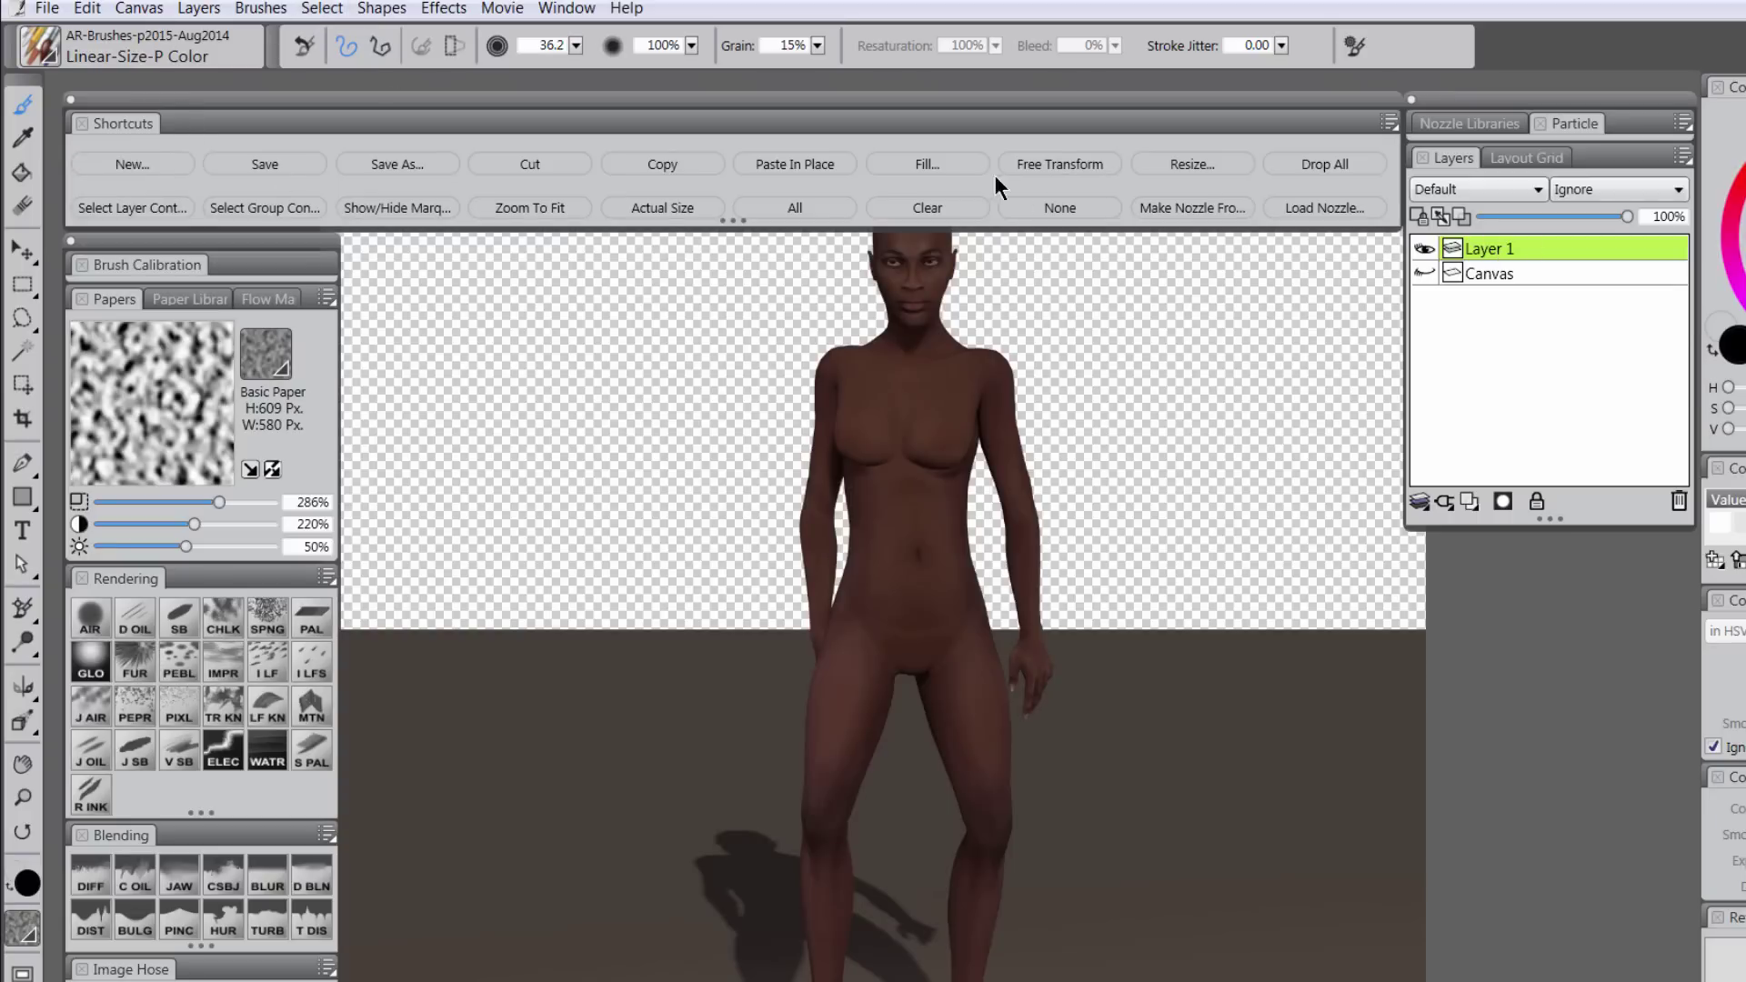
- In Painter, copy the entire figure layer and paste it in place into a new image using the 11x14@300dpi preset
left_click(795, 207)
left_click(642, 164)
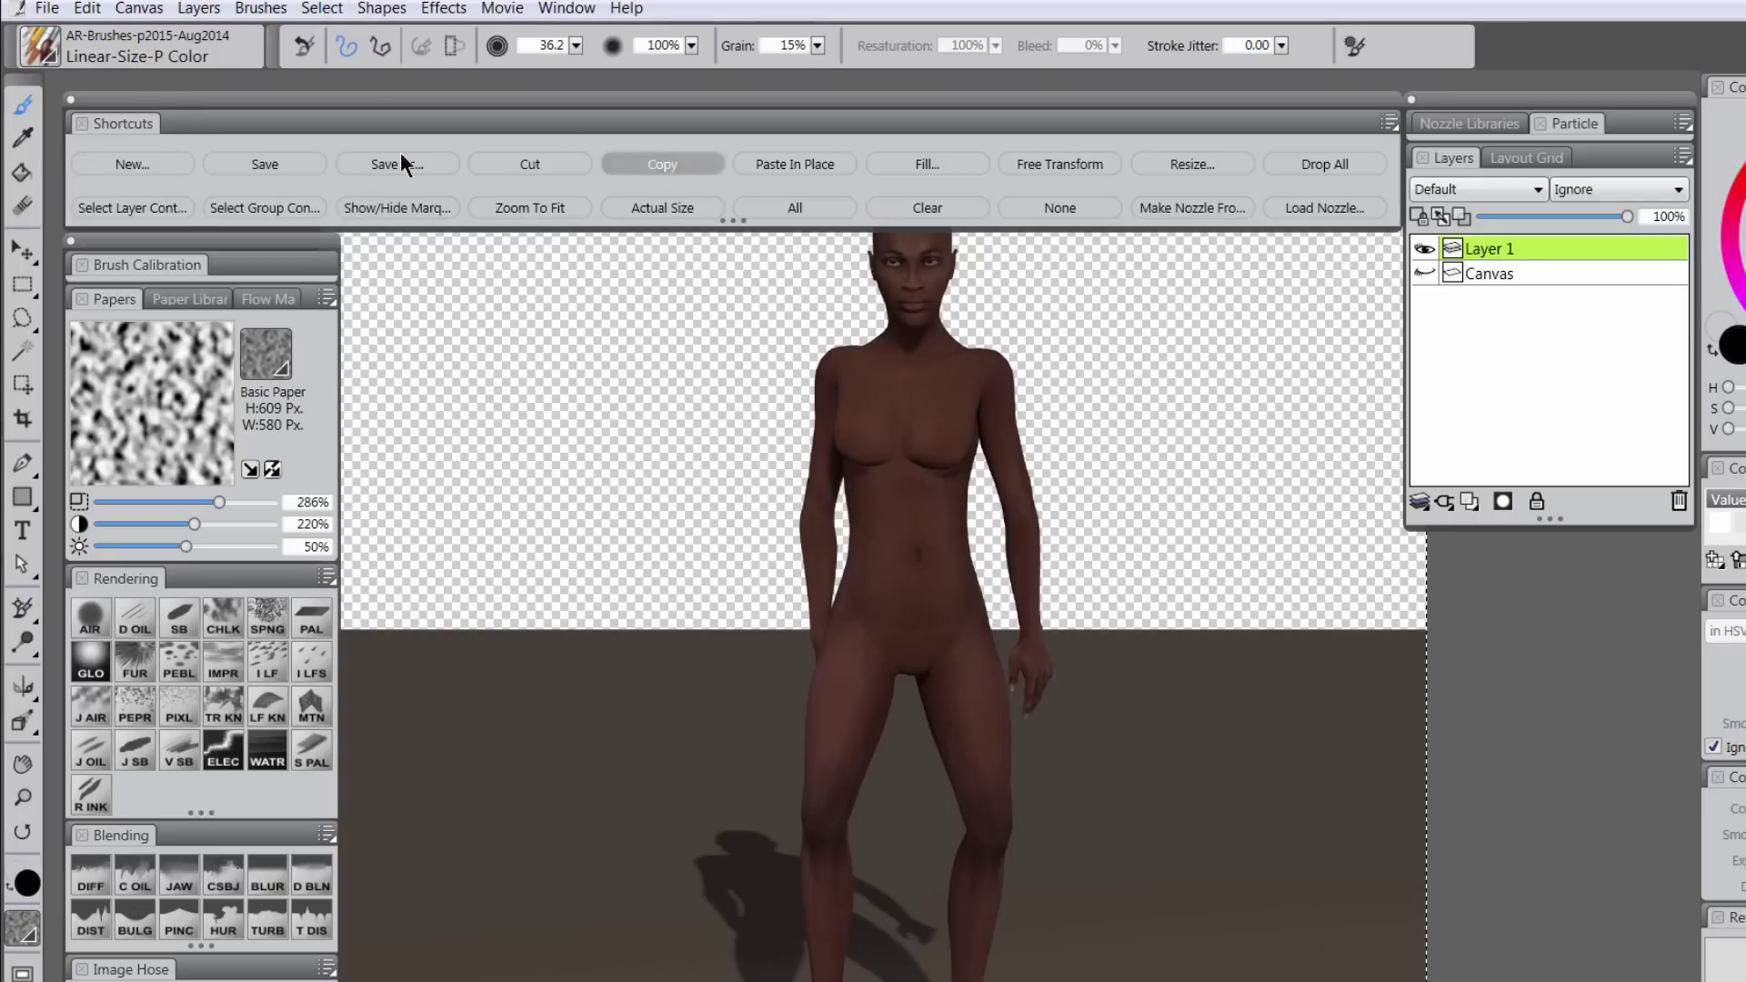
left_click(101, 167)
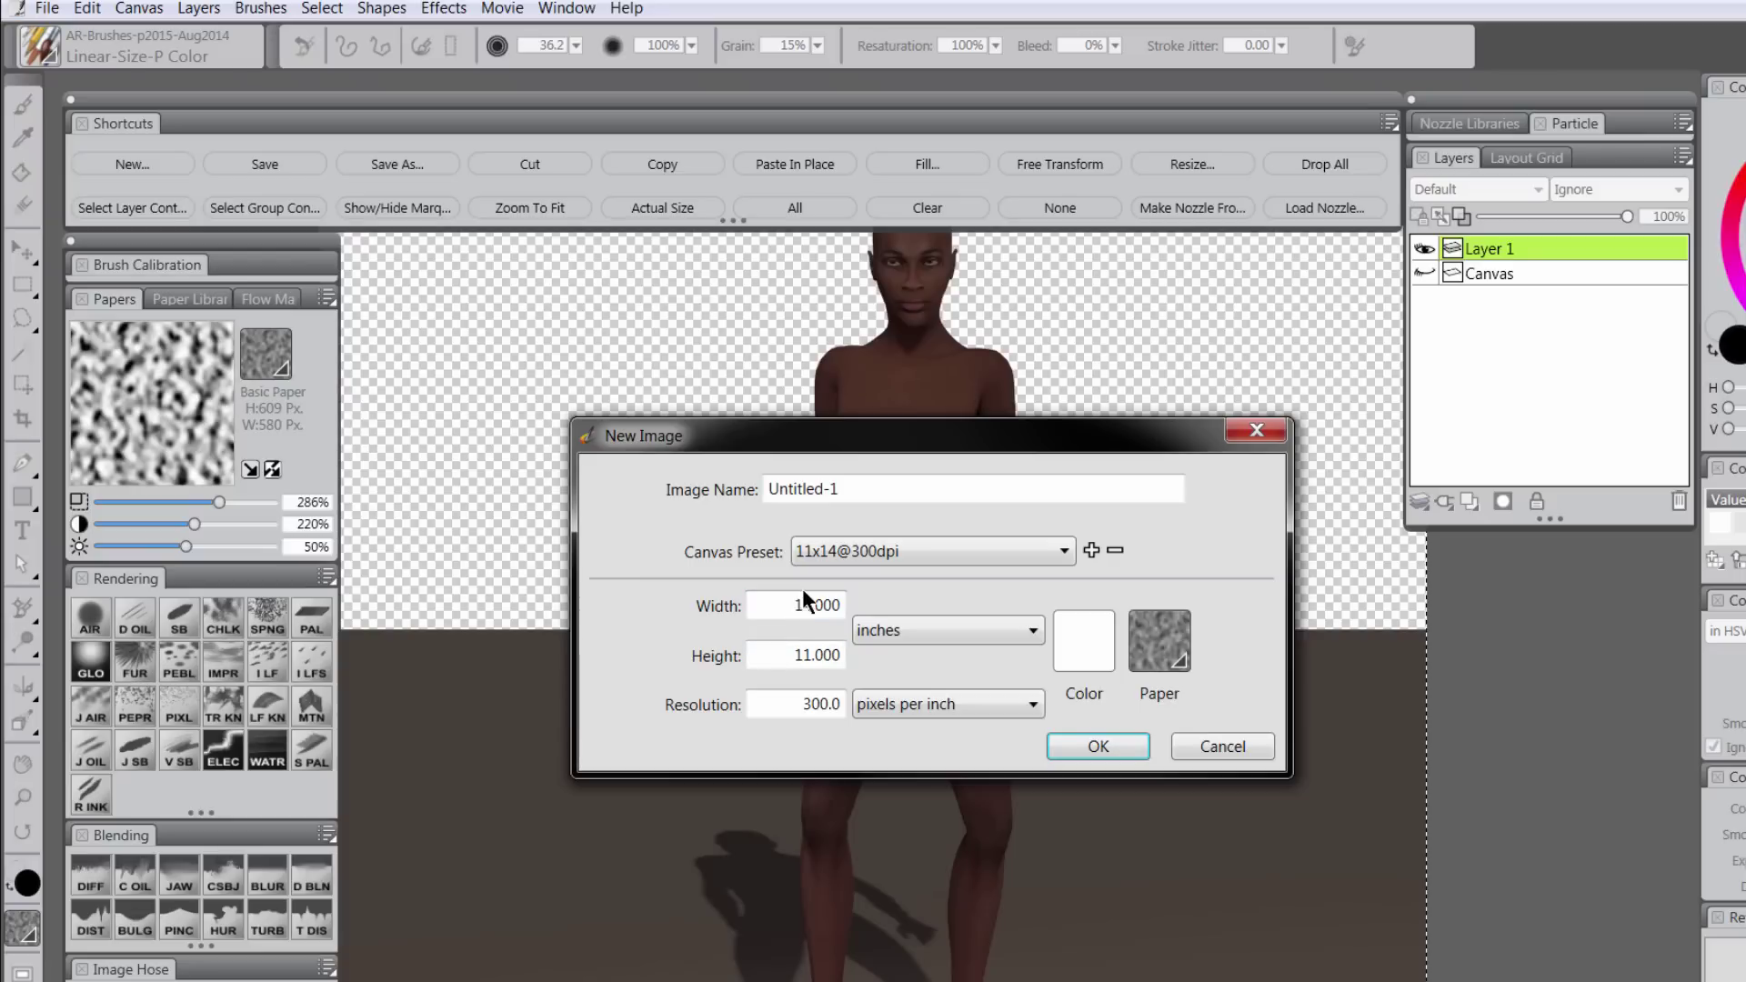
left_click(1062, 752)
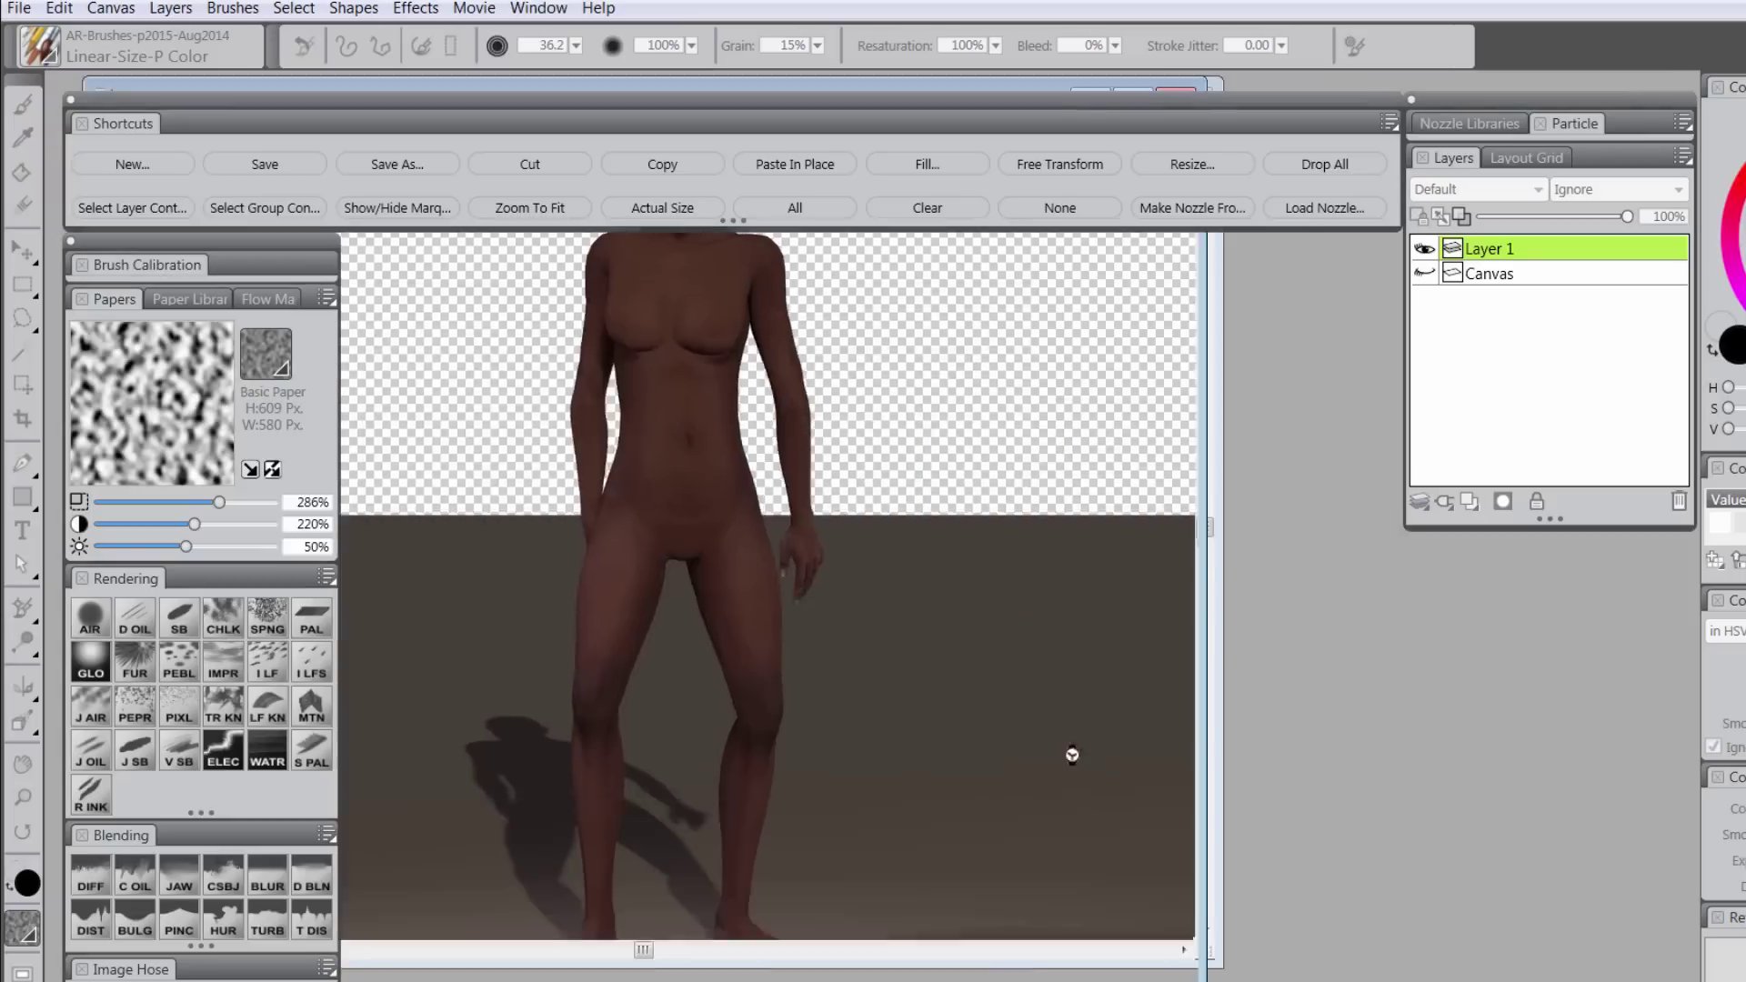
left_click(773, 167)
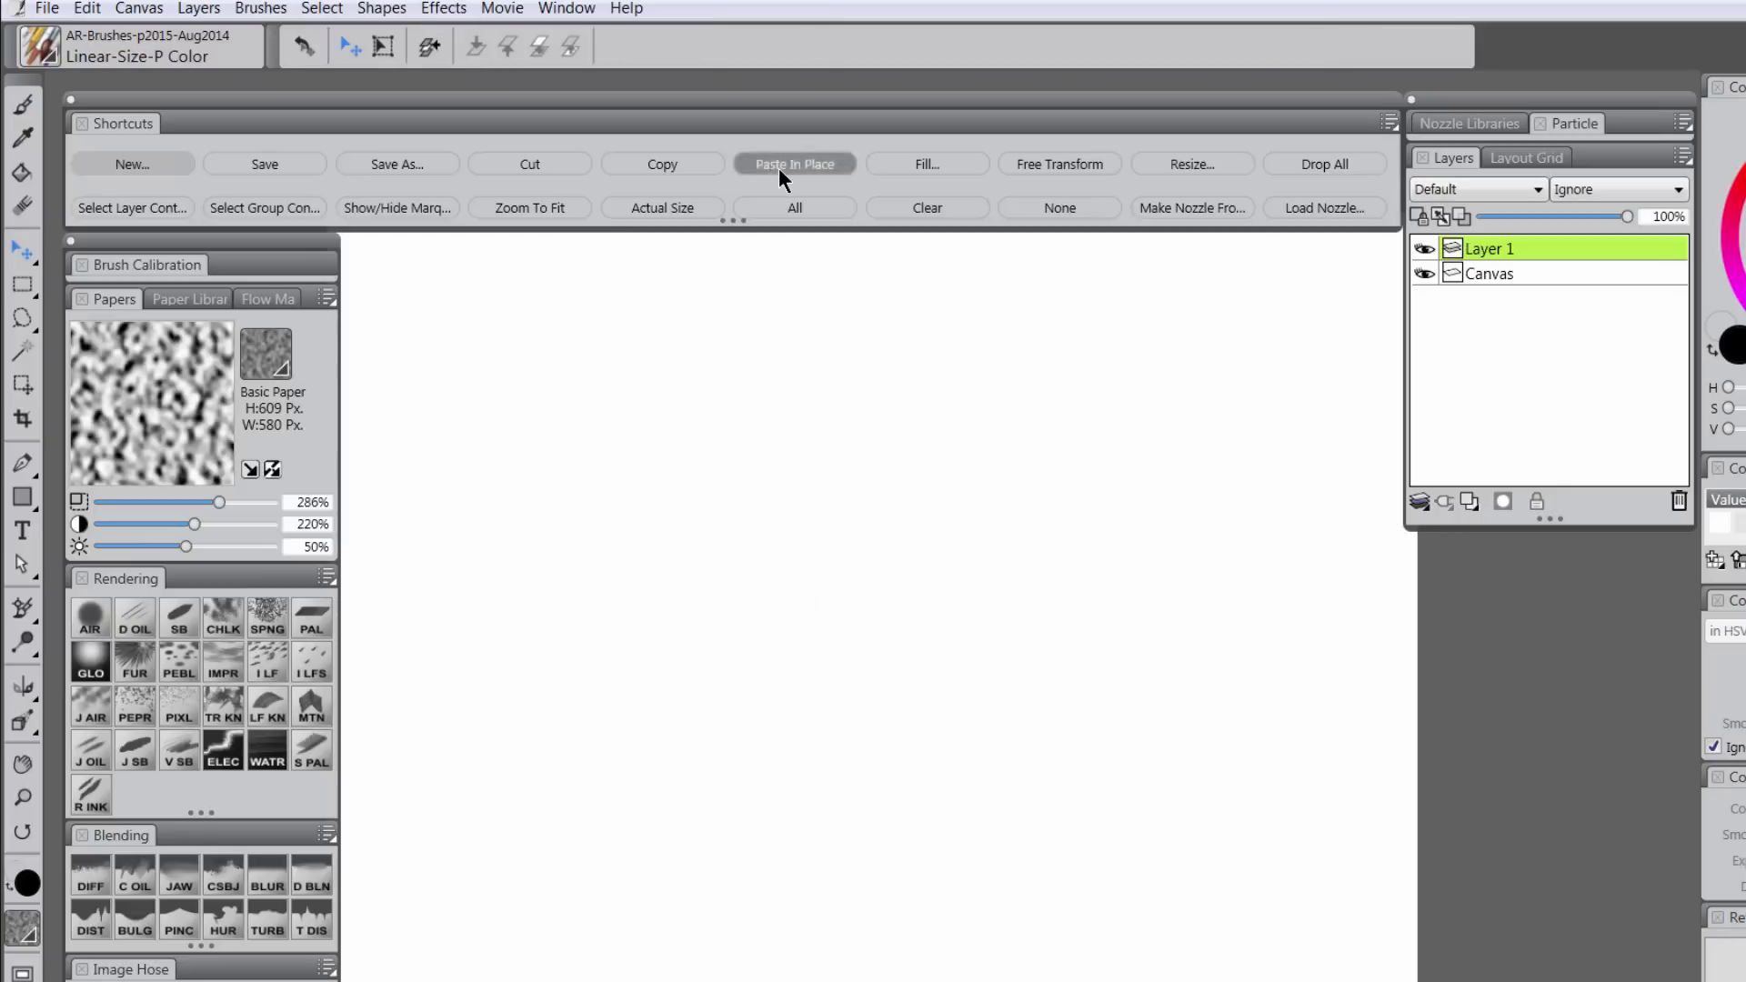
- Enlarge the pasted figure layer with Free Transform until it extends past the canvas sides, and move it slightly down
left_click(23, 797)
left_click(534, 798, "alt")
left_click(609, 774)
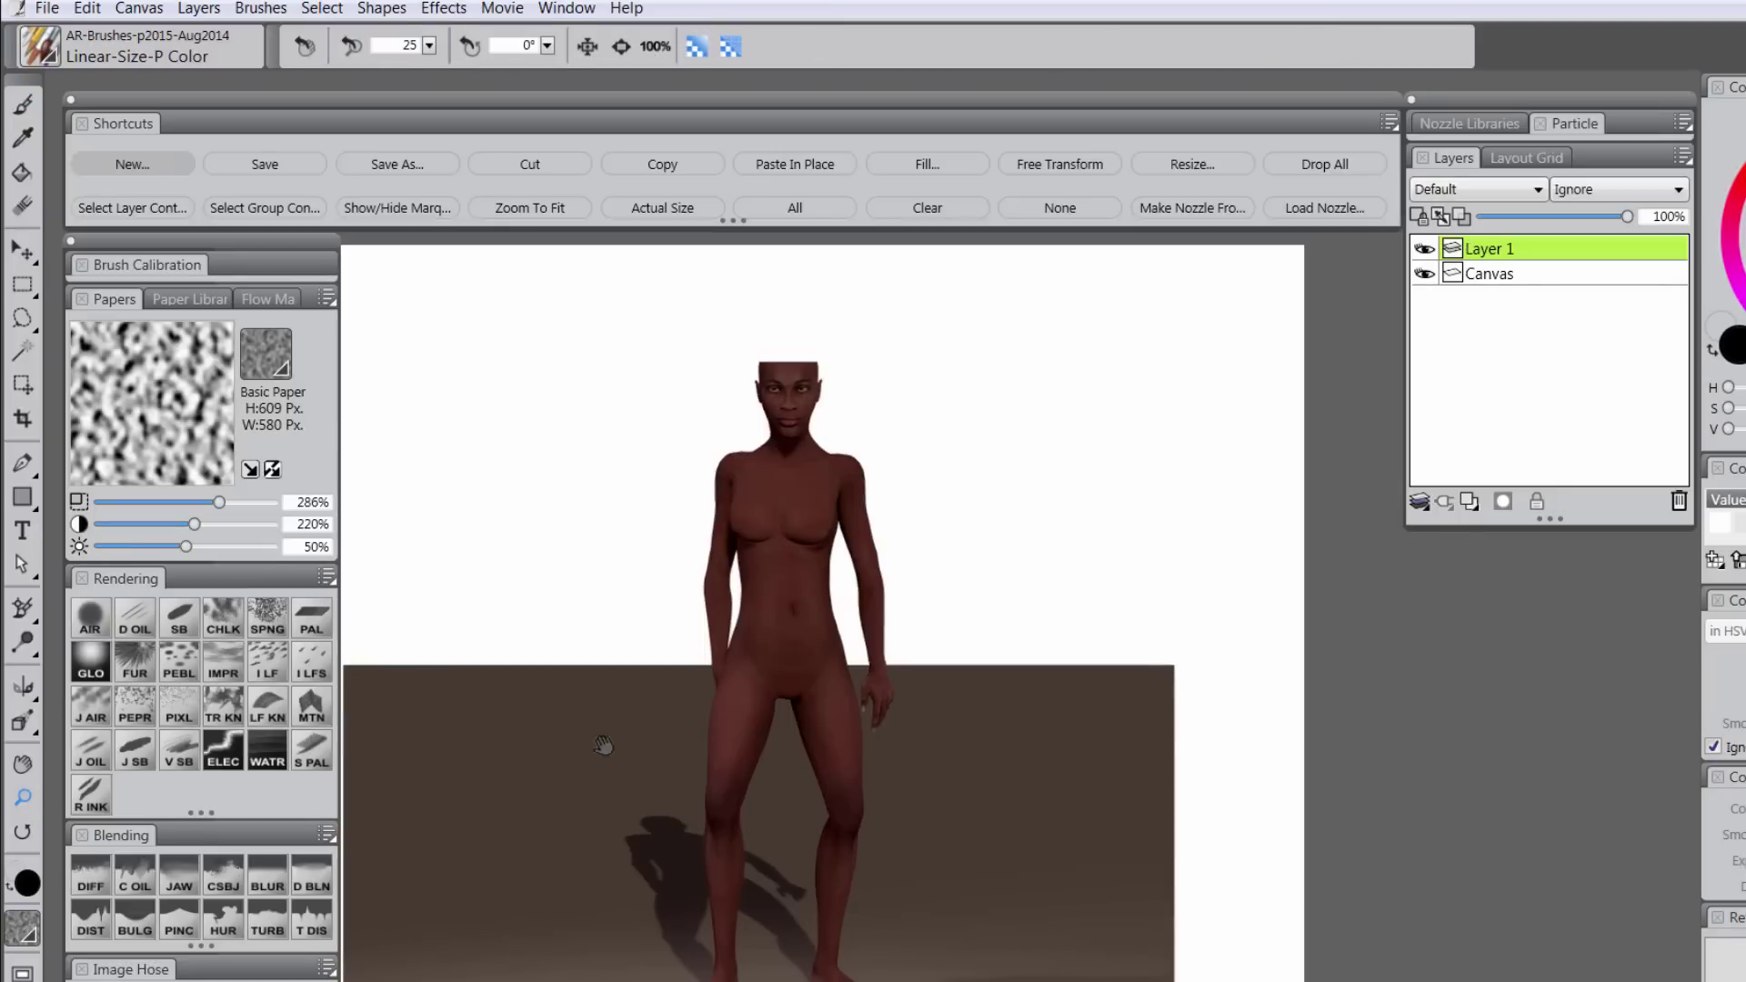
left_click(713, 758, "alt")
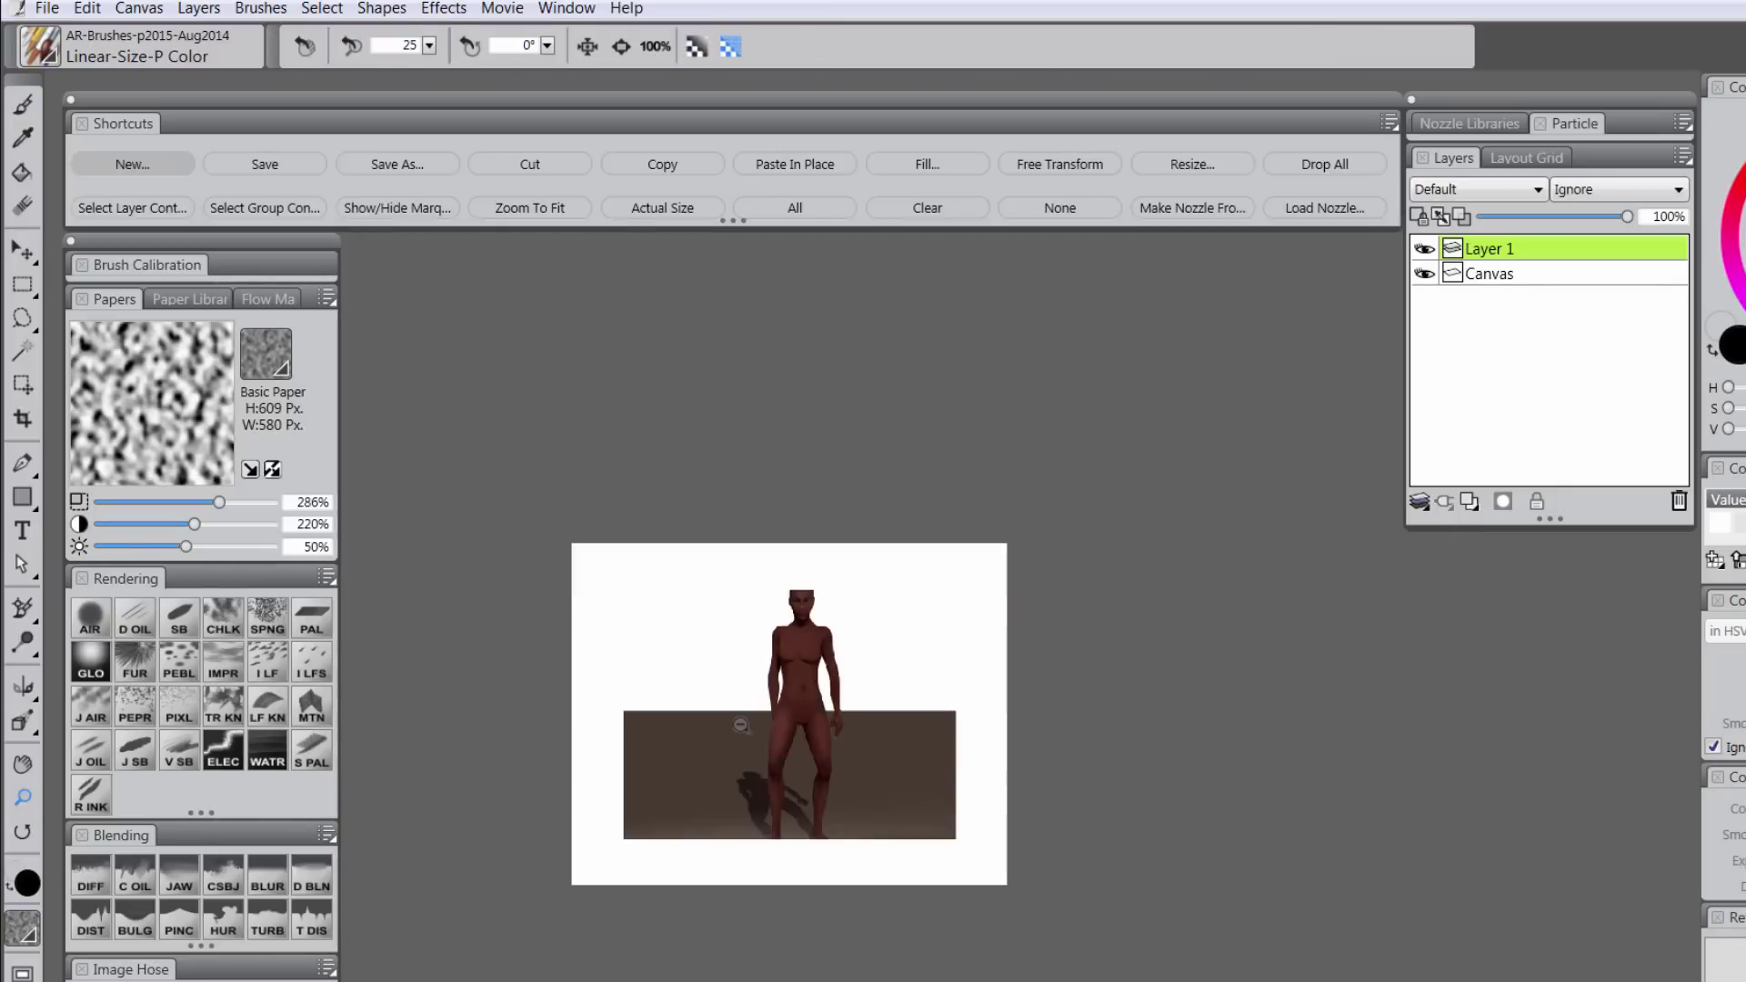
left_click(1048, 161)
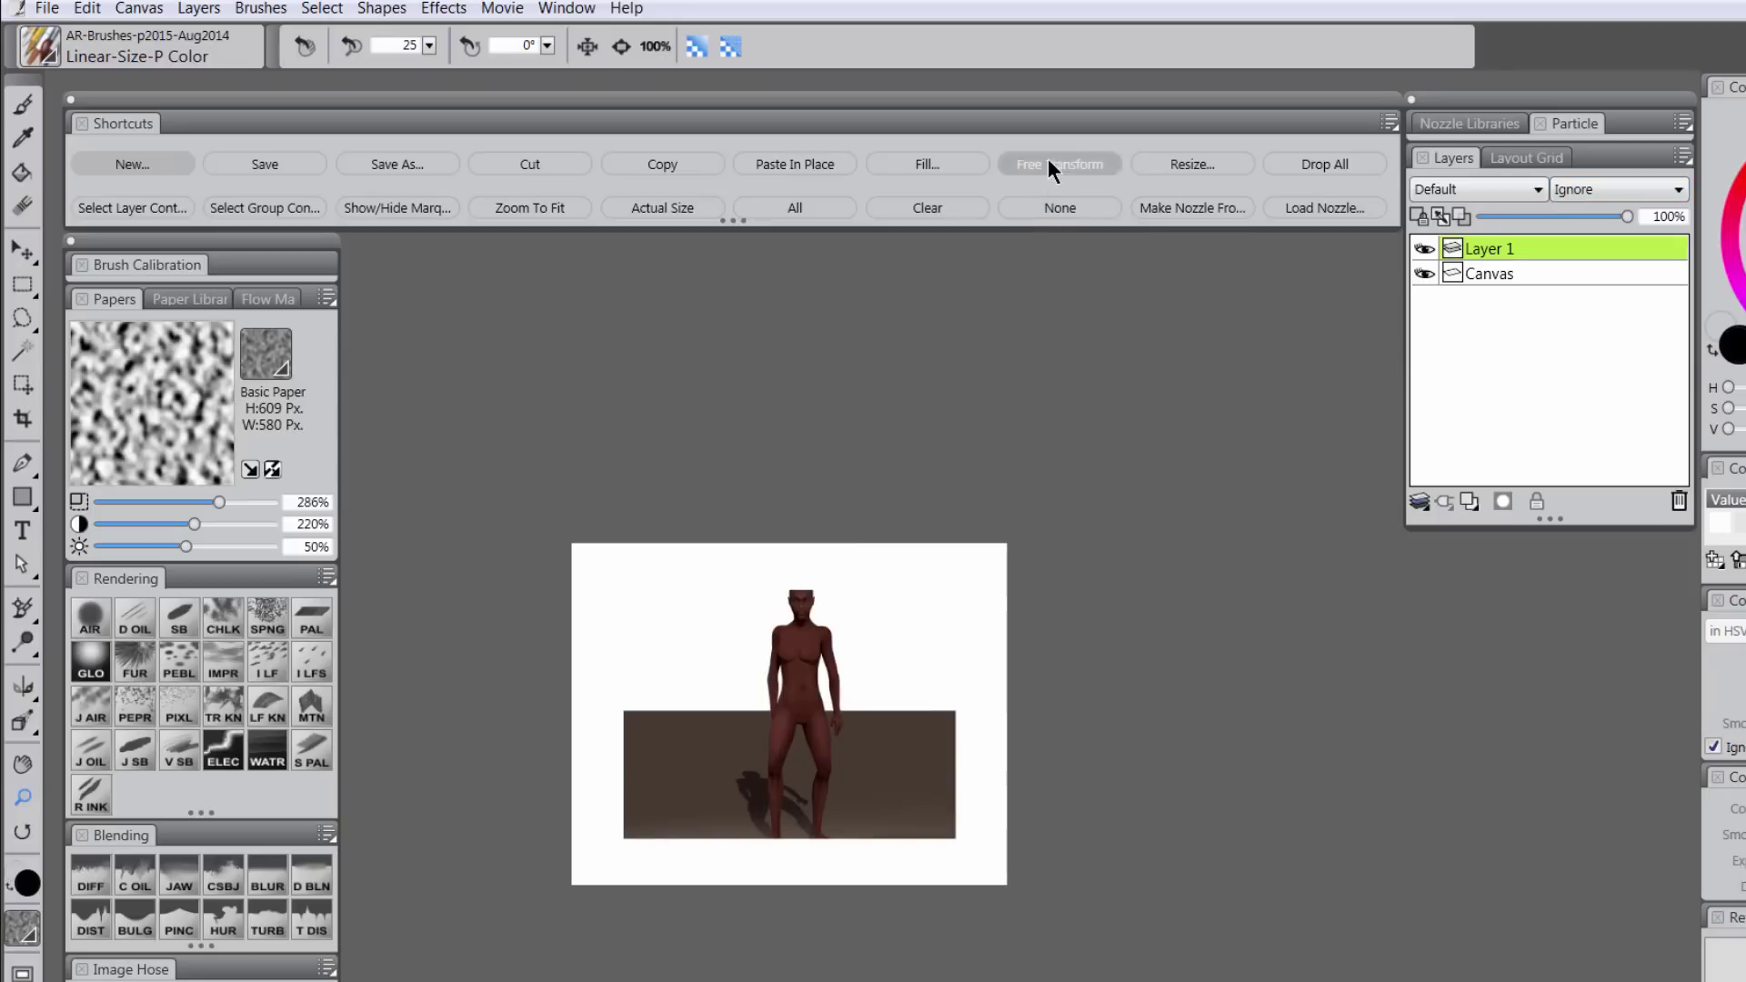
left_click_drag(950, 591, 1037, 528)
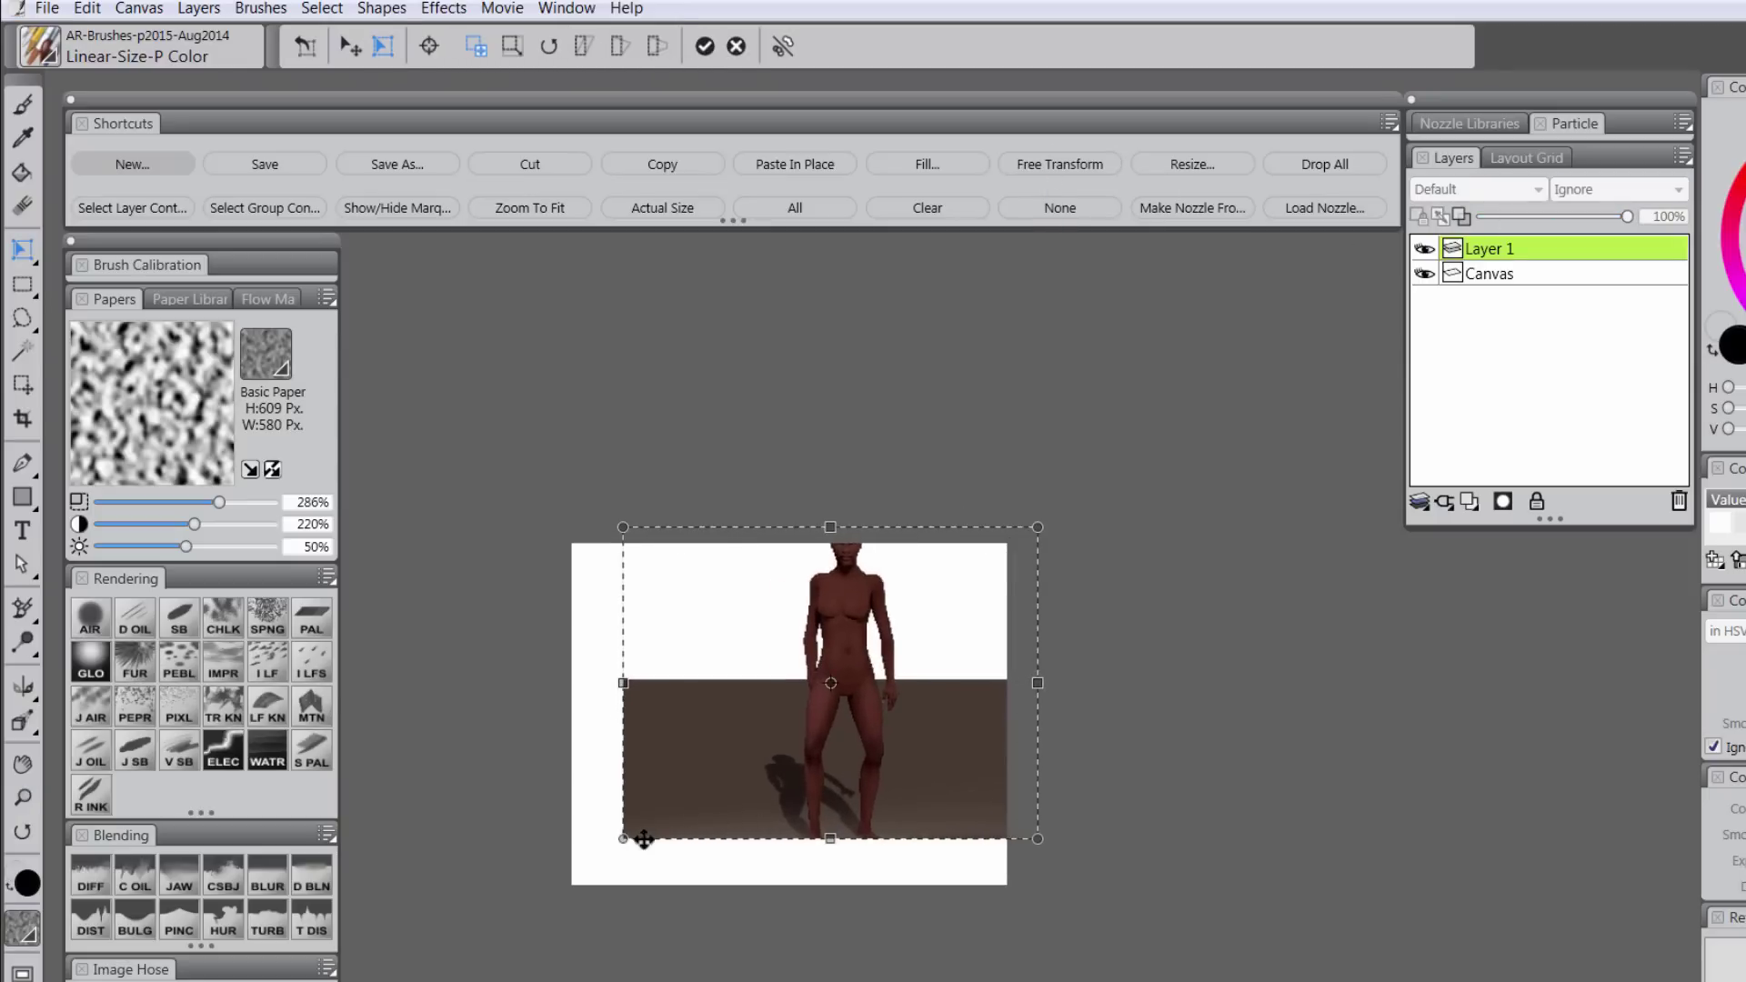
left_click_drag(623, 838, 552, 891)
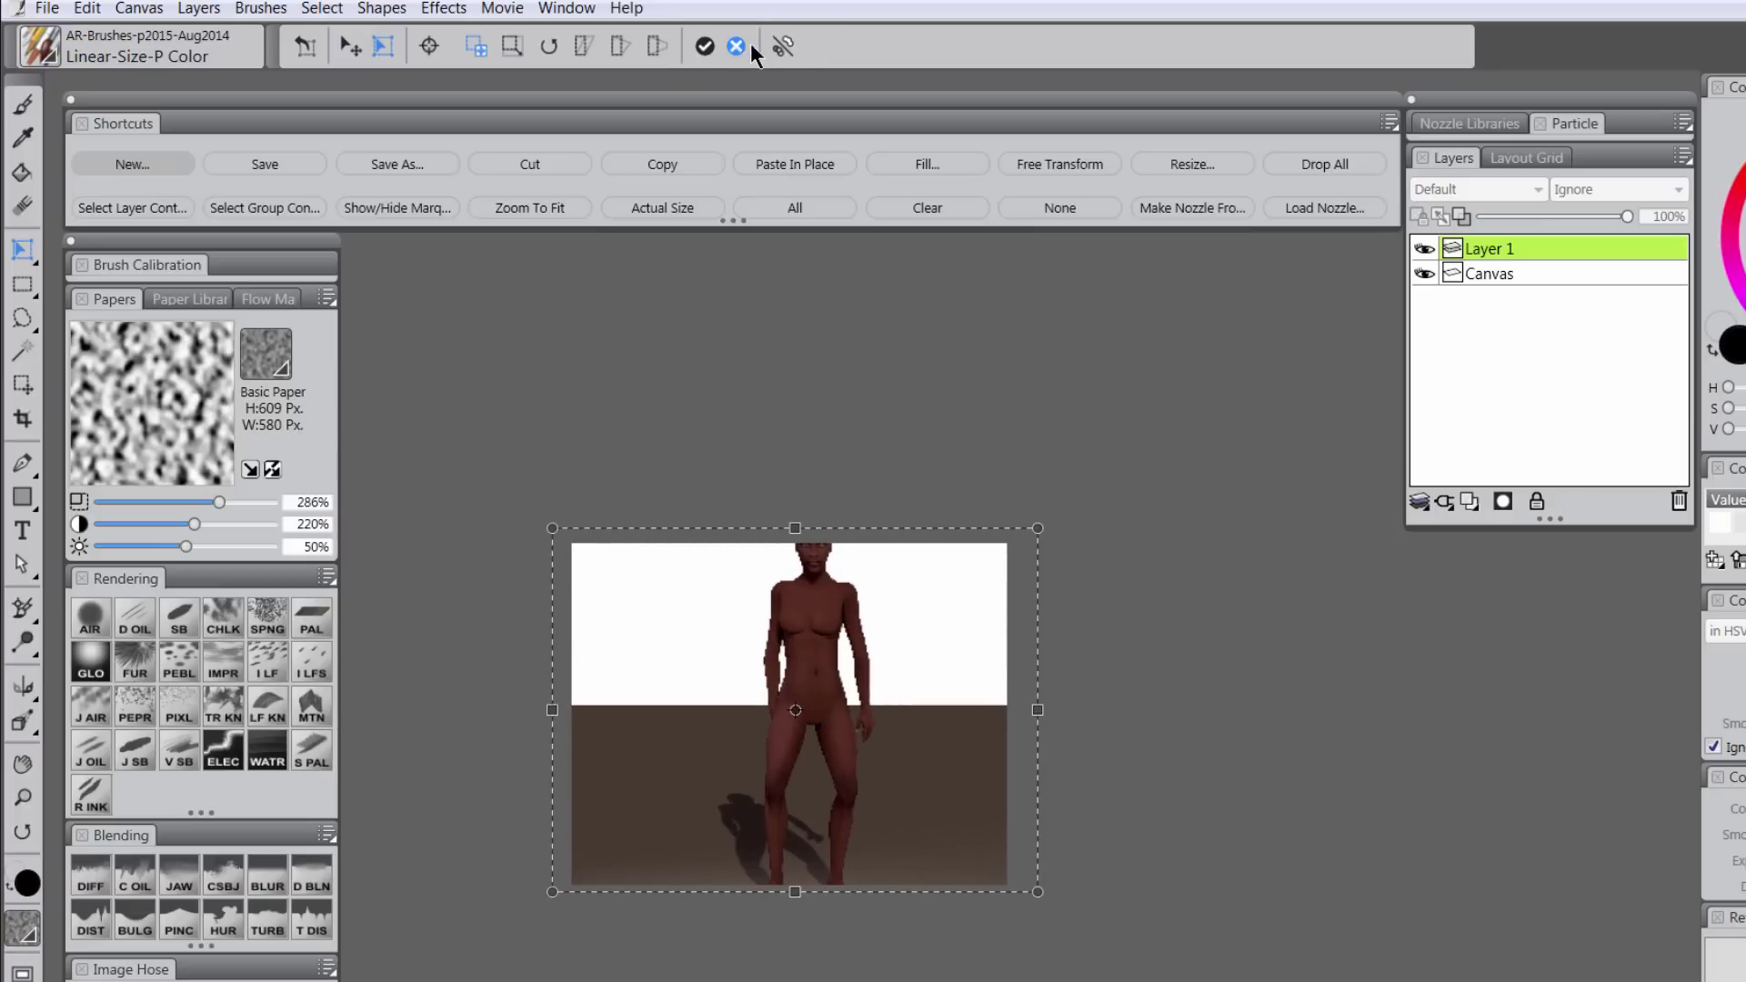
left_click(705, 47)
left_click_drag(848, 592, 841, 629)
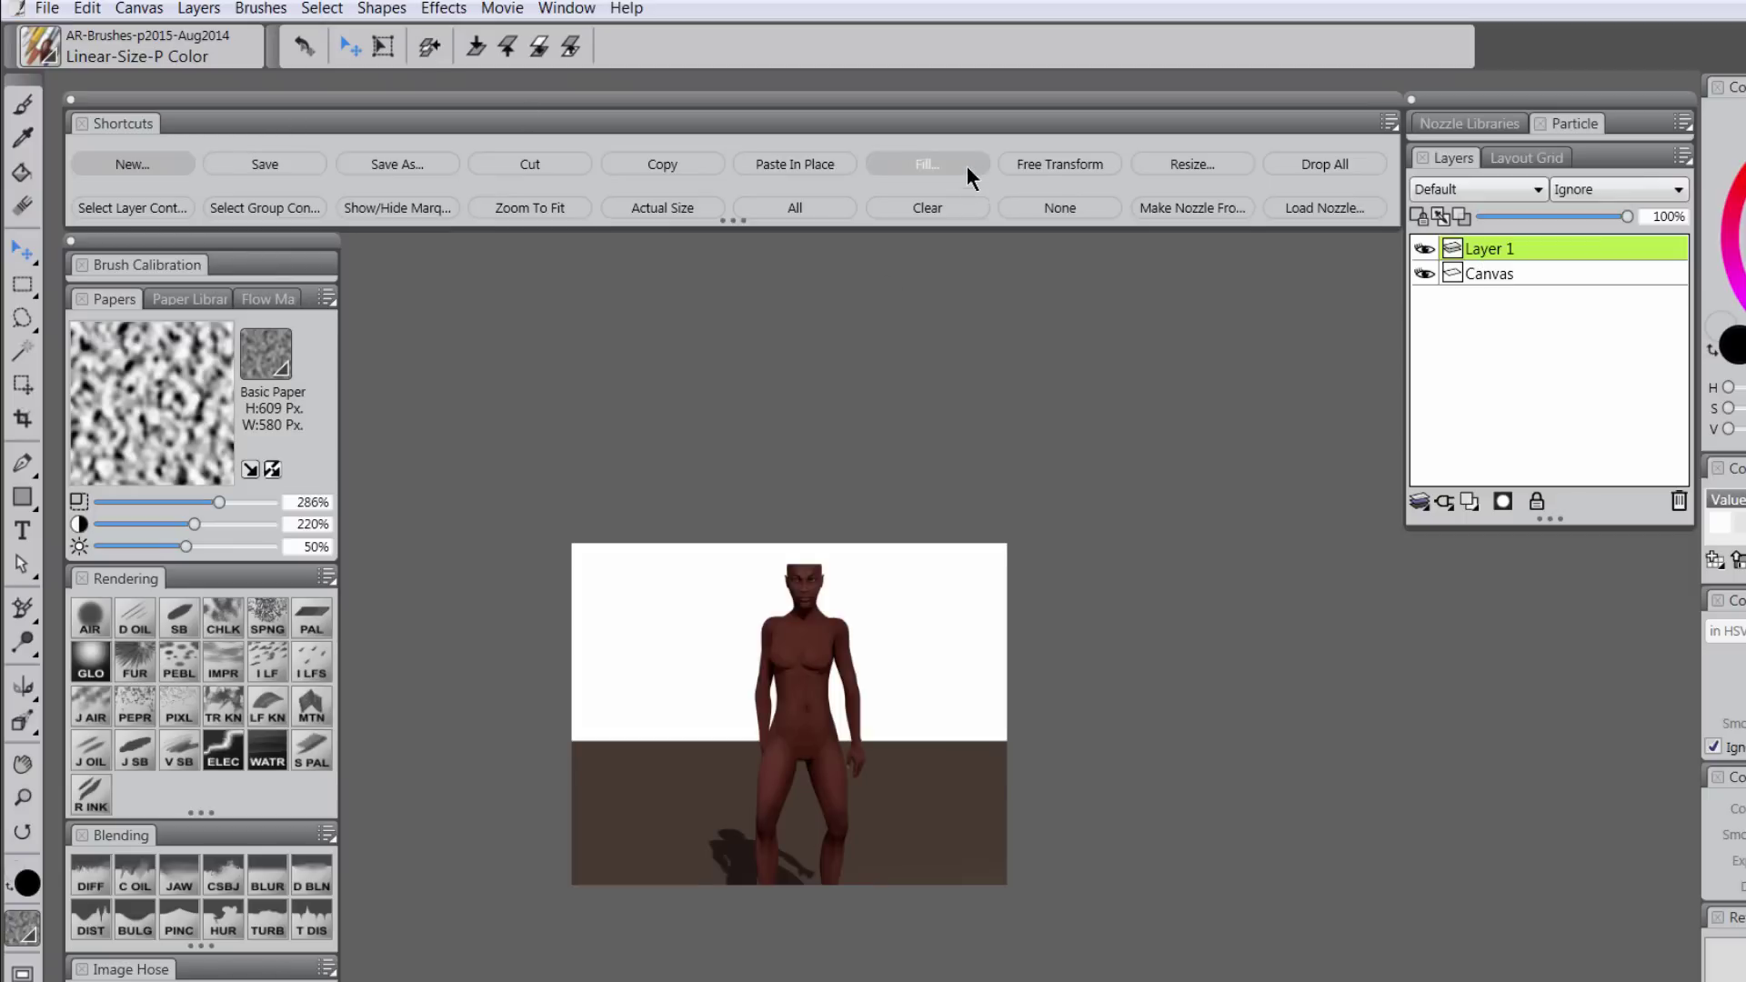
- Enlarge the figure layer further with Free Transform and reposition it so the head and torso fill the canvas height
left_click(1042, 164)
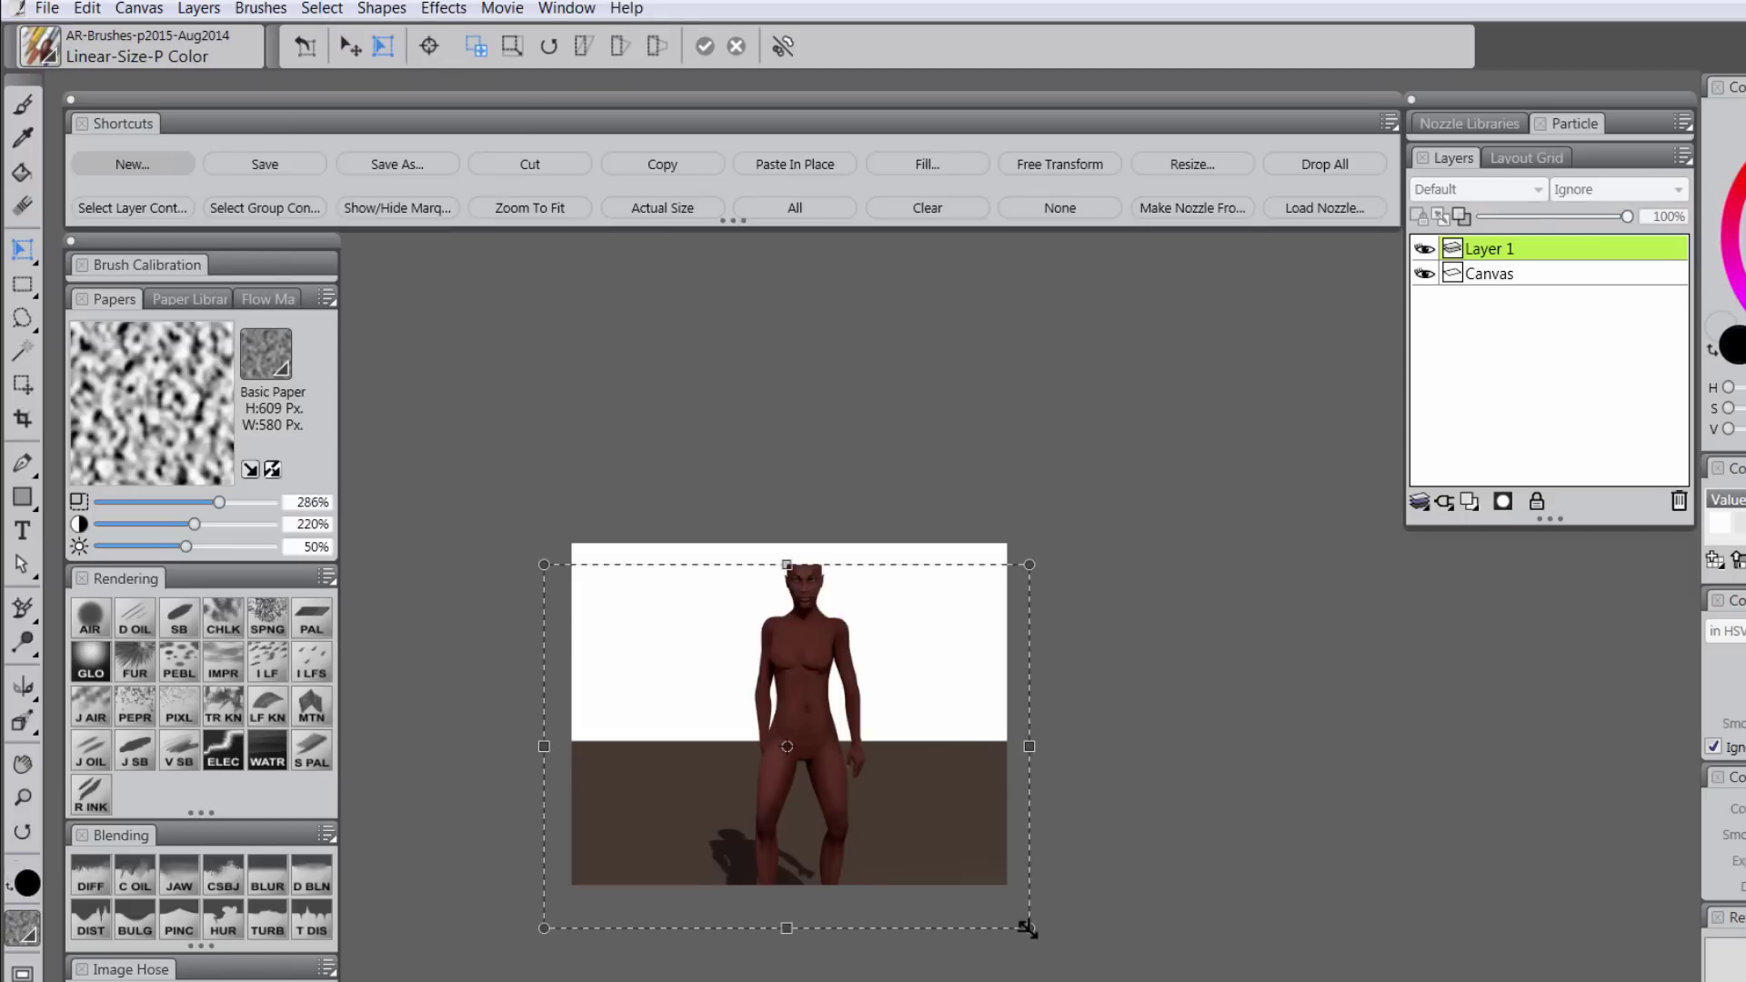
left_click_drag(1030, 928, 1435, 981)
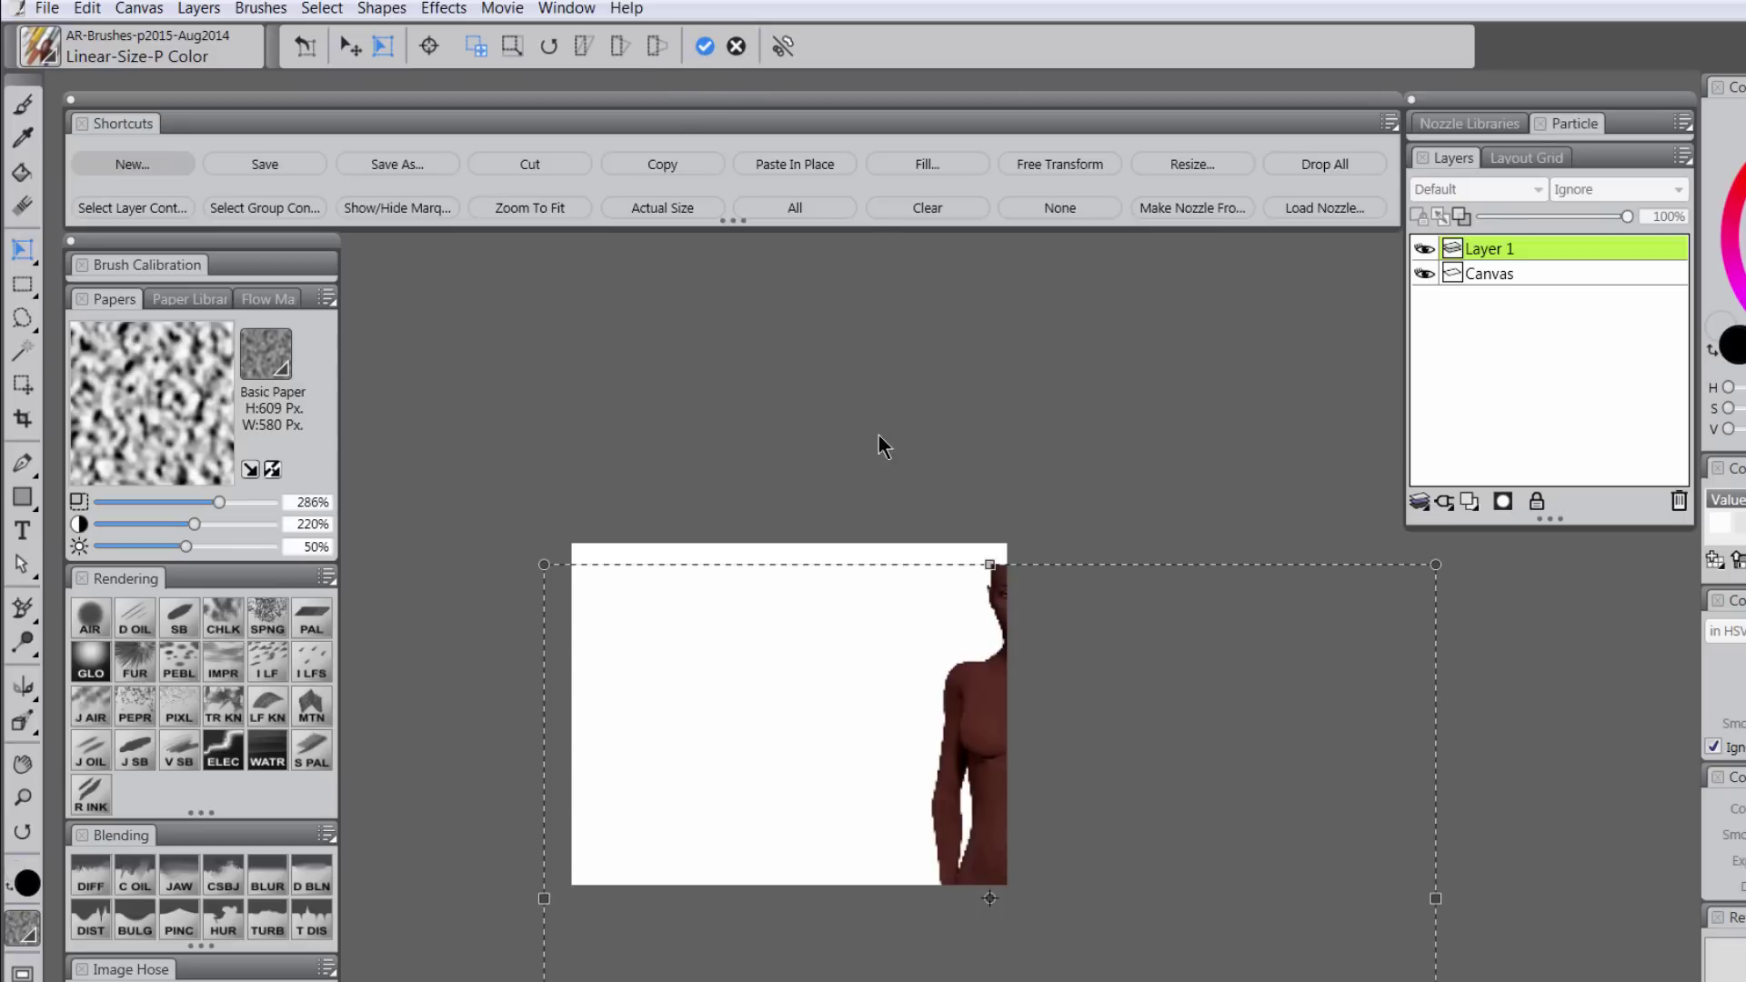
key("f")
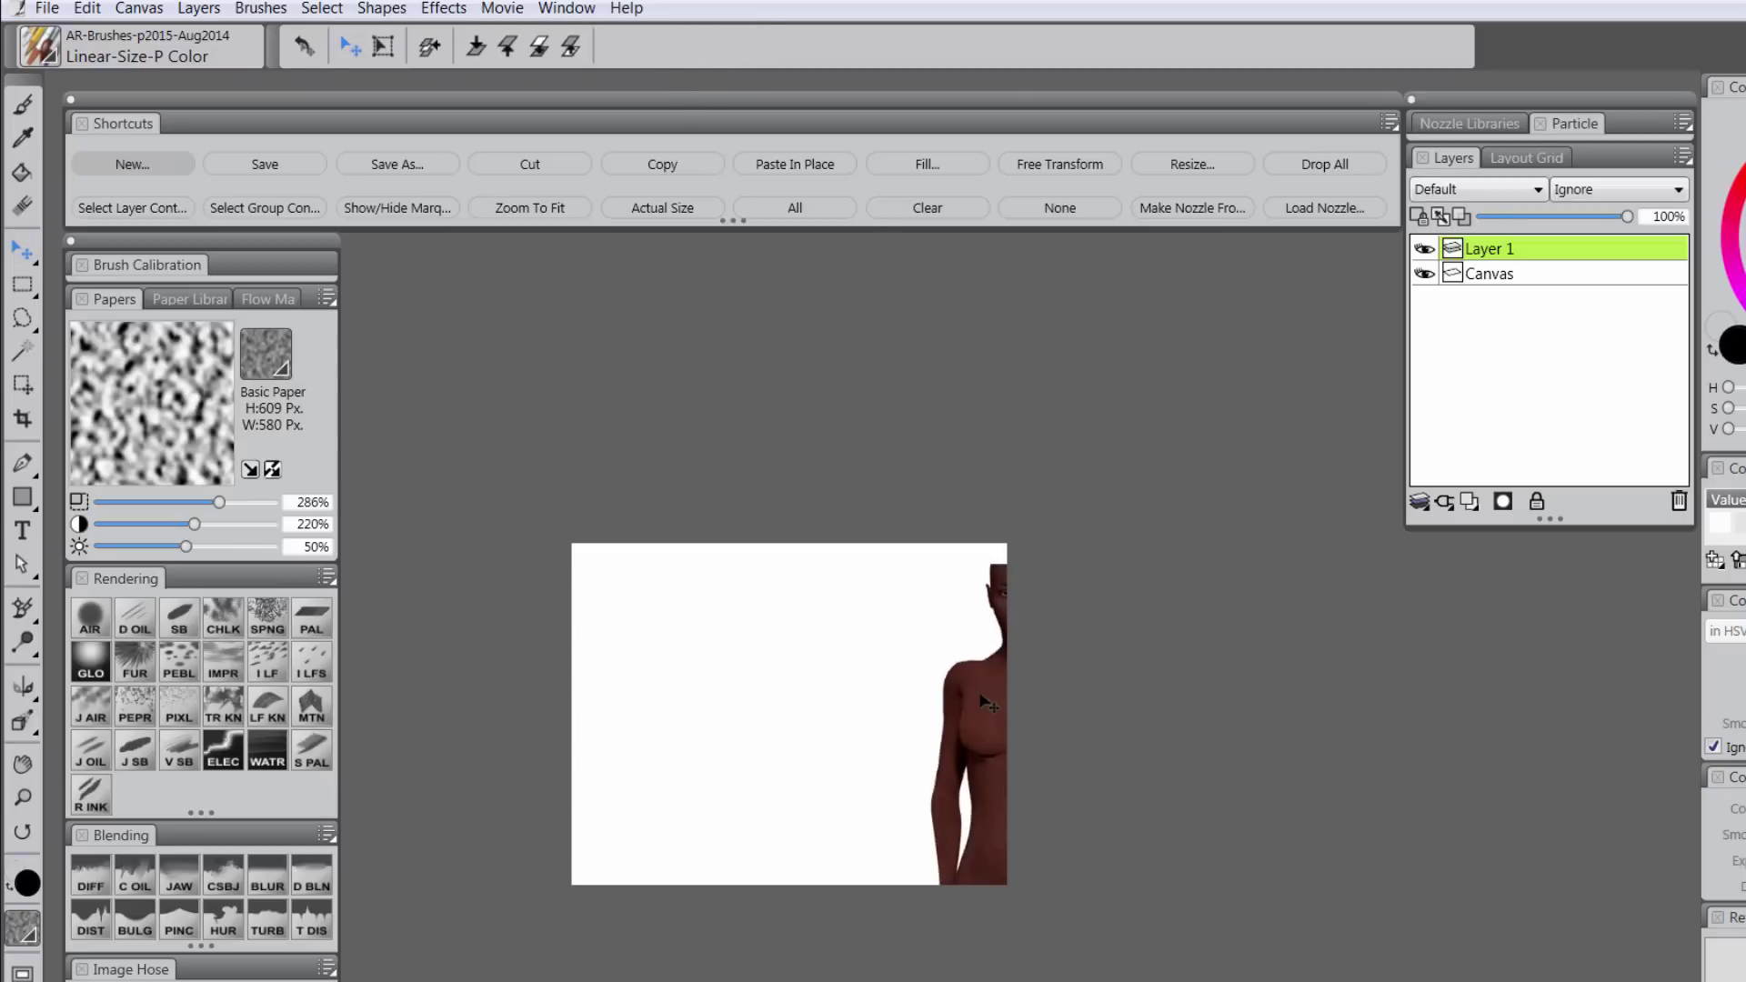
left_click_drag(980, 695, 812, 693)
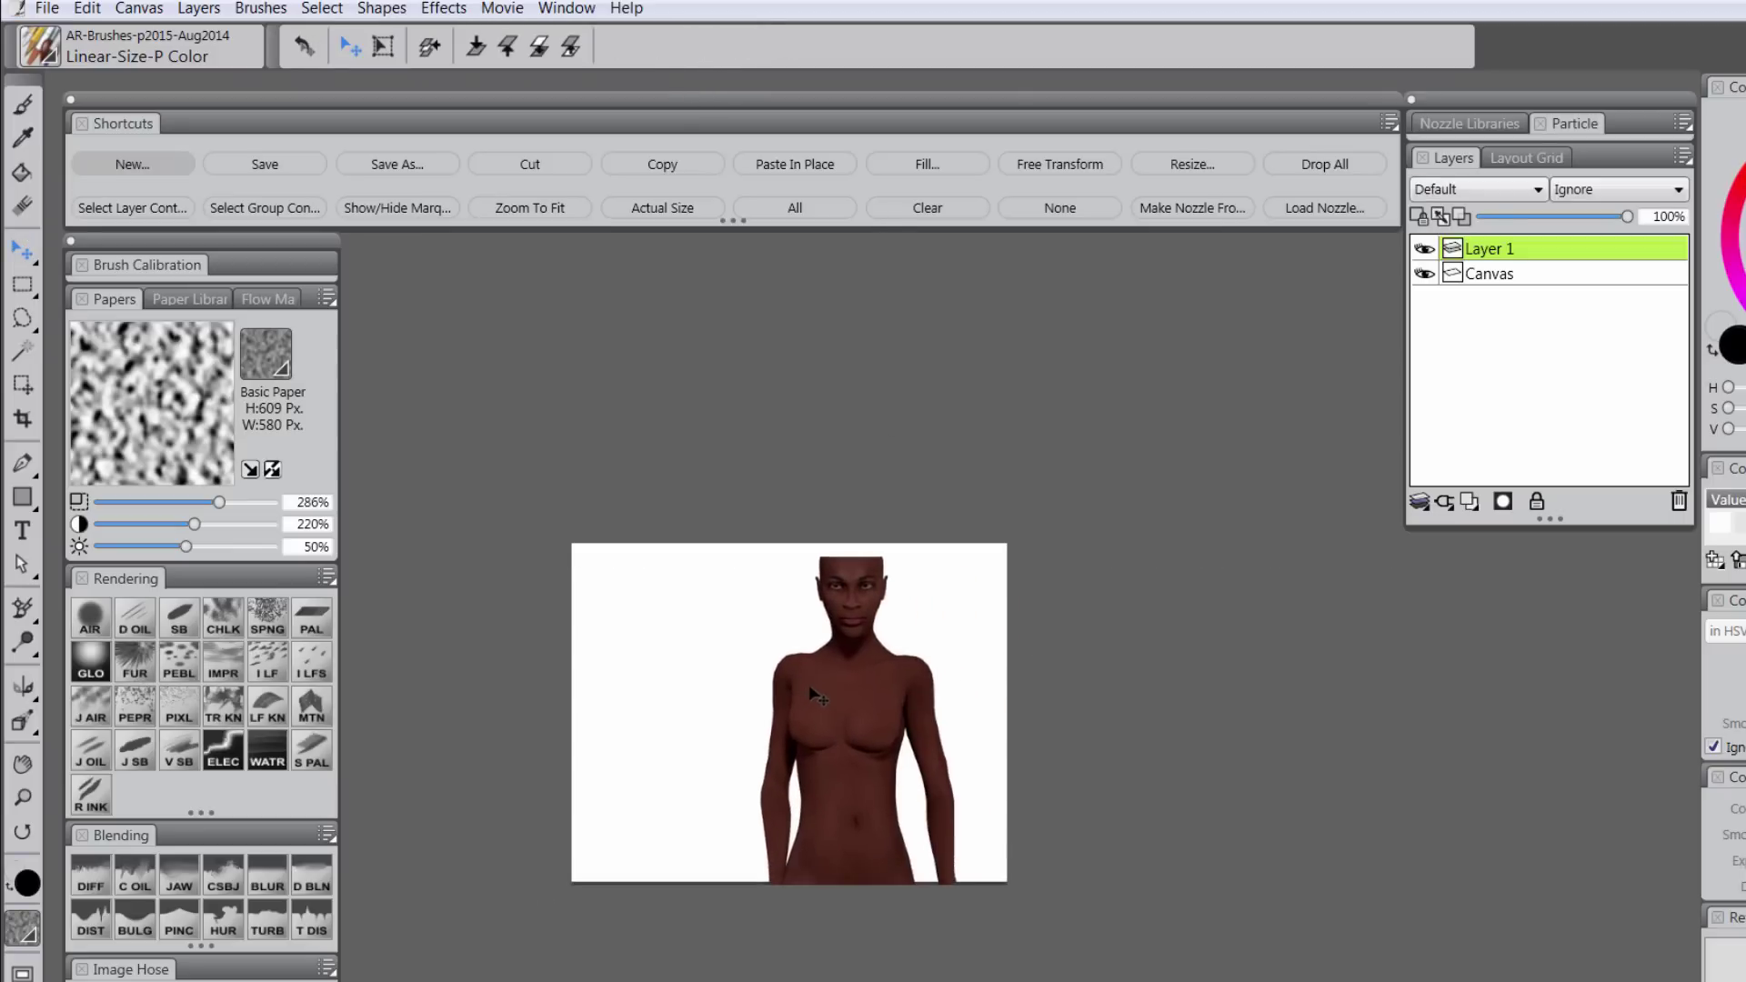
- Rename the figure layer to reference and lower its opacity to 38%
double_click(24, 798)
double_click(1493, 249)
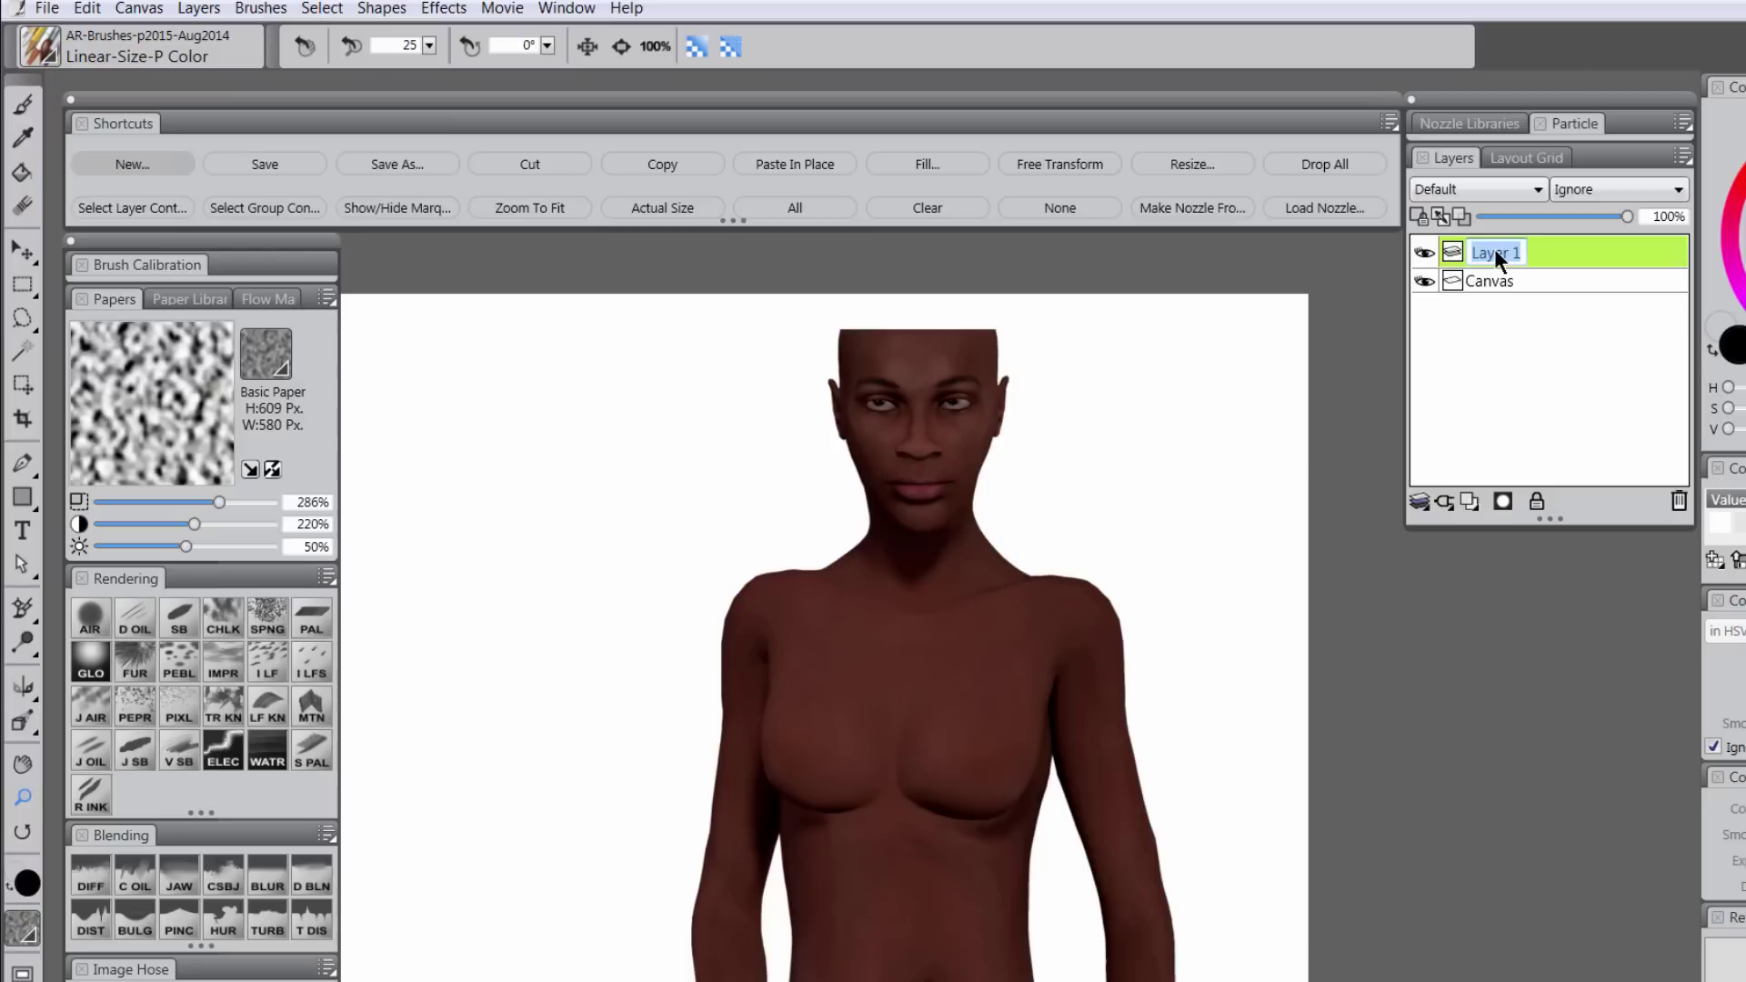
type("reference")
key("Return")
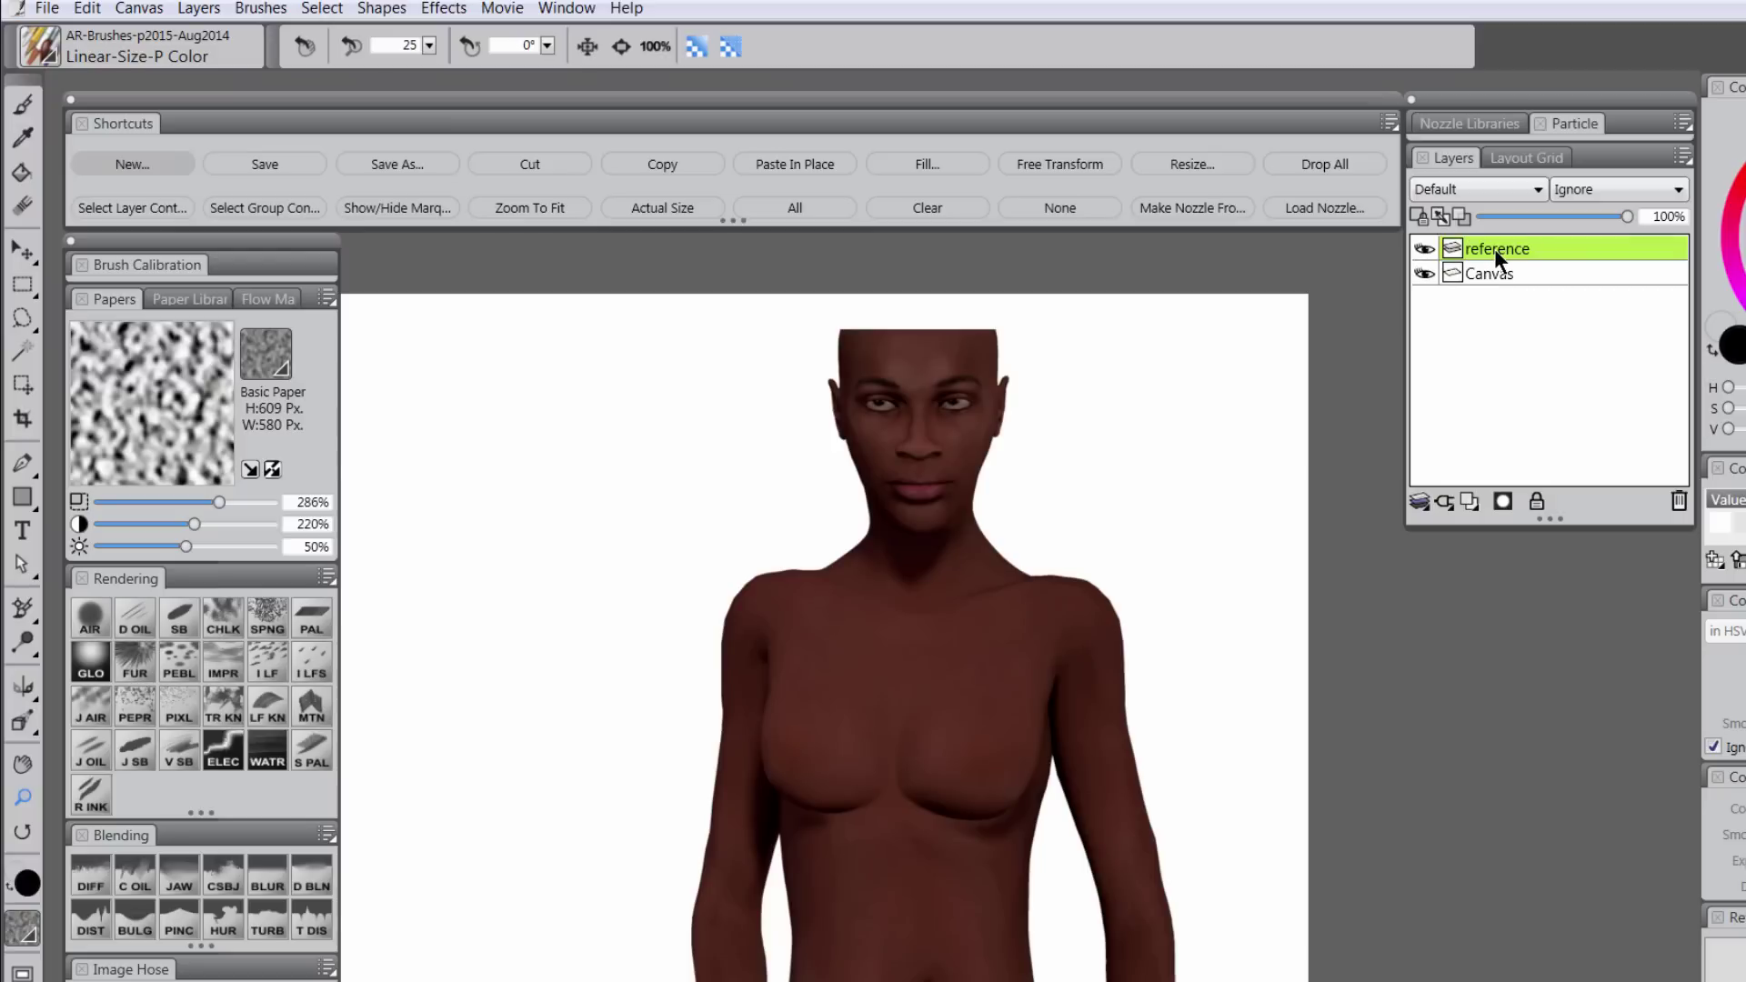
left_click(1532, 215)
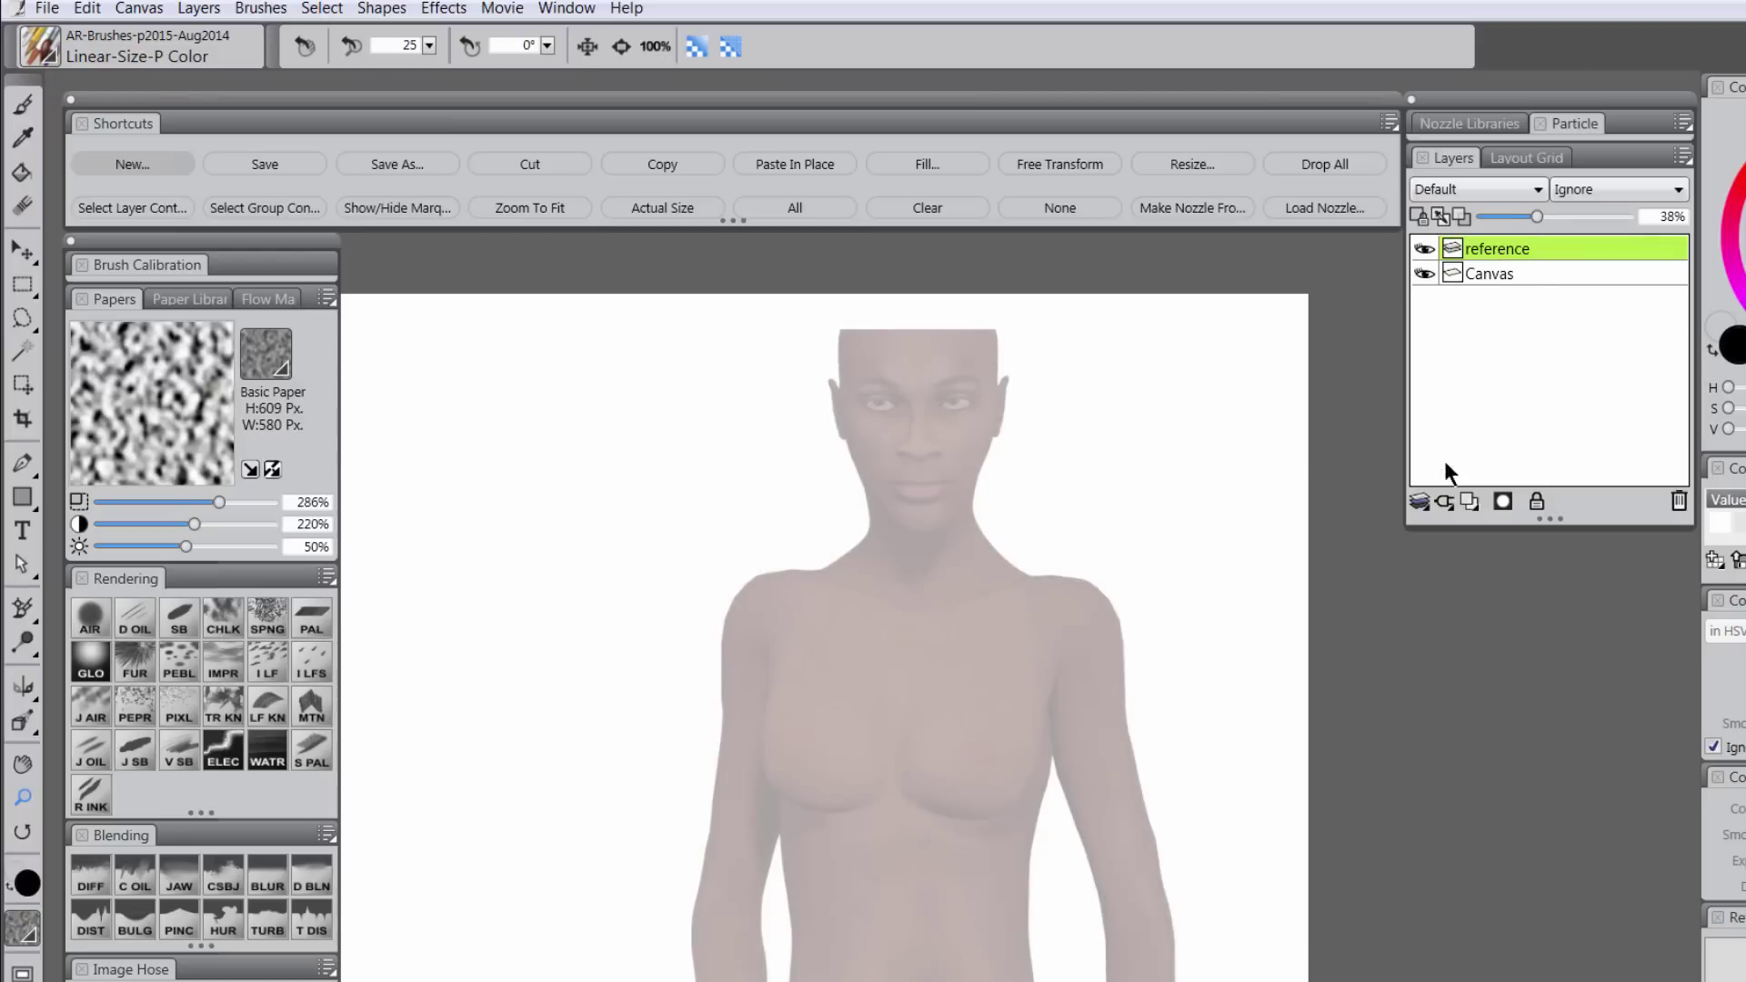
- Create a new layer between the reference layer and the canvas, and name it sketch
left_click(1470, 501)
left_click_drag(1494, 271, 1494, 287)
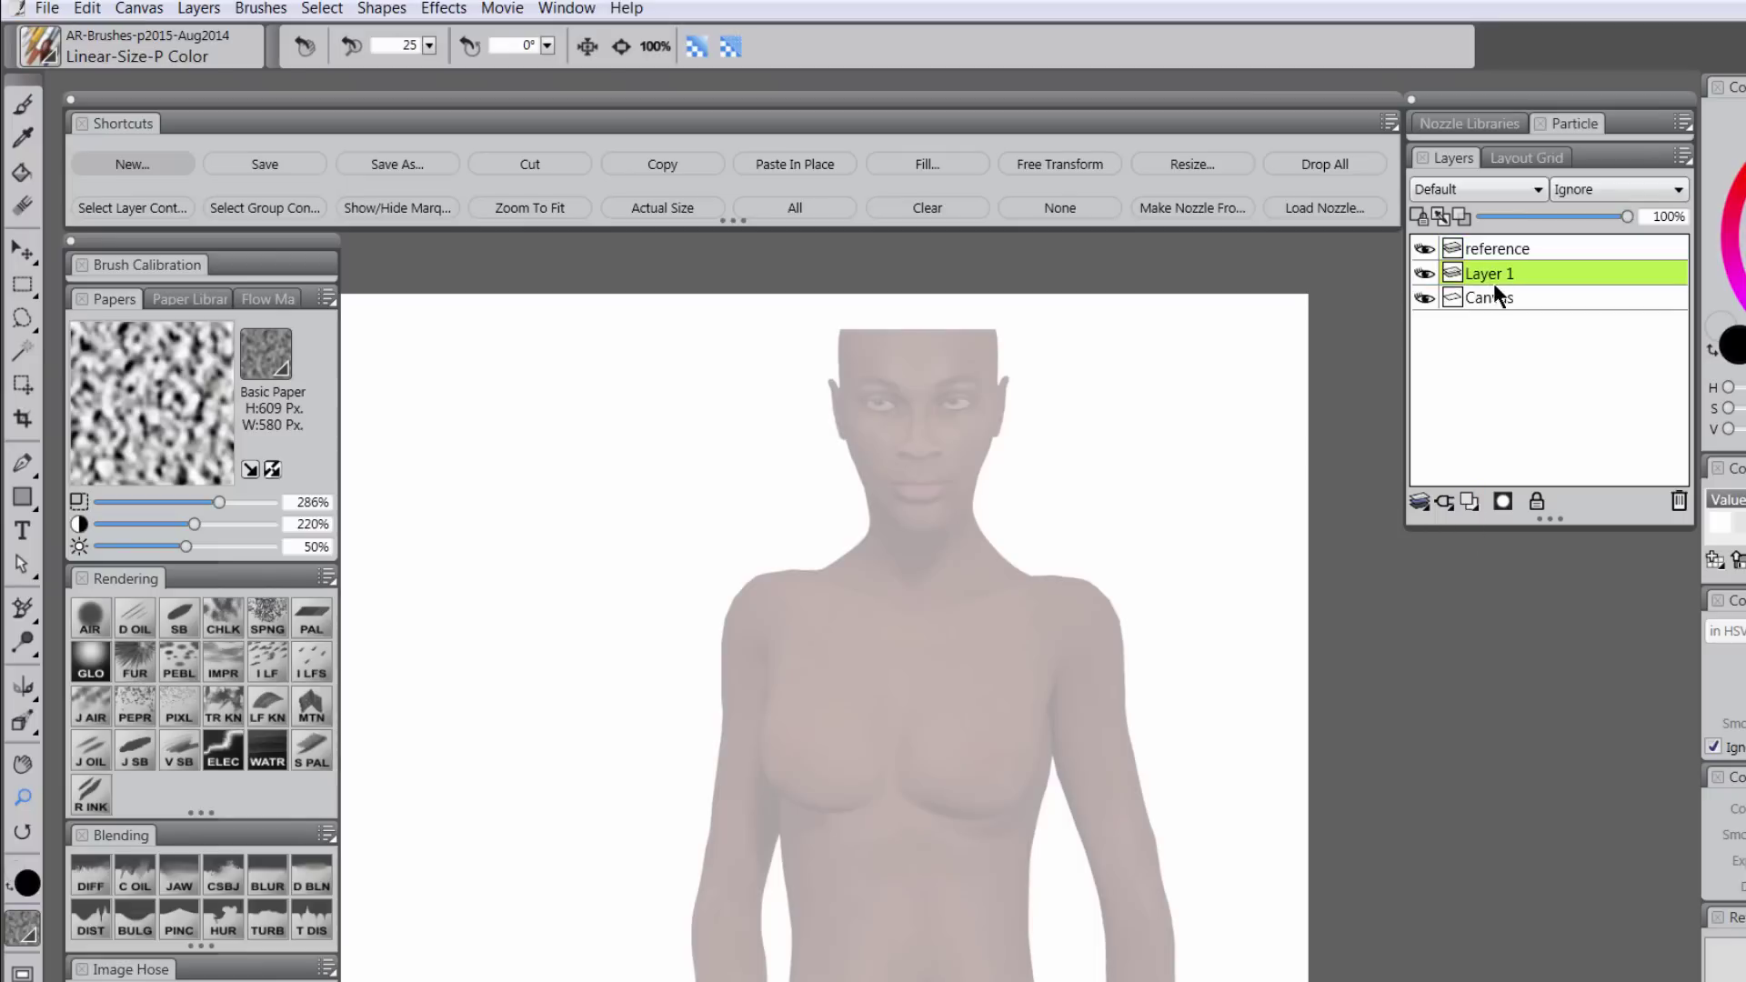
double_click(1495, 273)
type("sketch")
key("Return")
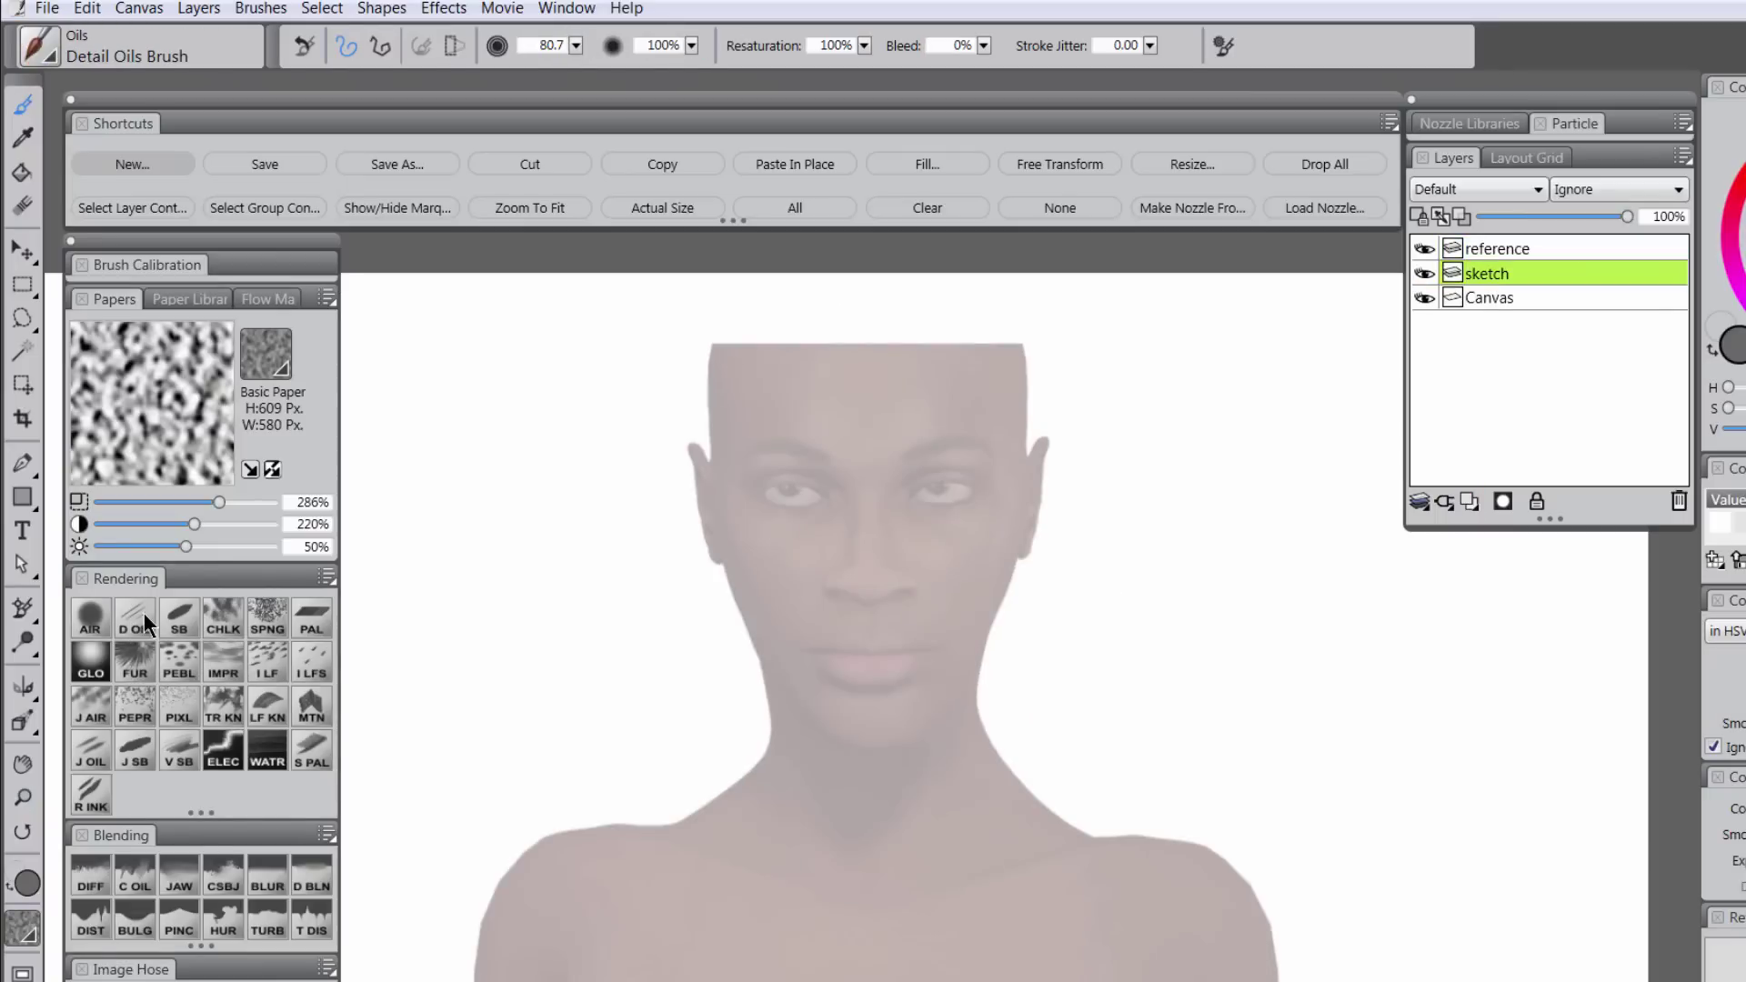
- With the Detail Oils Brush at size 2.0, trace the left side of the head, the ear and the jaw on the sketch layer
left_click_drag(879, 432, 806, 515)
mouse_move(642, 537)
left_mouse_down()
mouse_move(677, 451)
mouse_move(600, 472)
mouse_move(636, 463)
mouse_move(637, 404)
mouse_move(663, 377)
left_mouse_up()
key("ctrl+z")
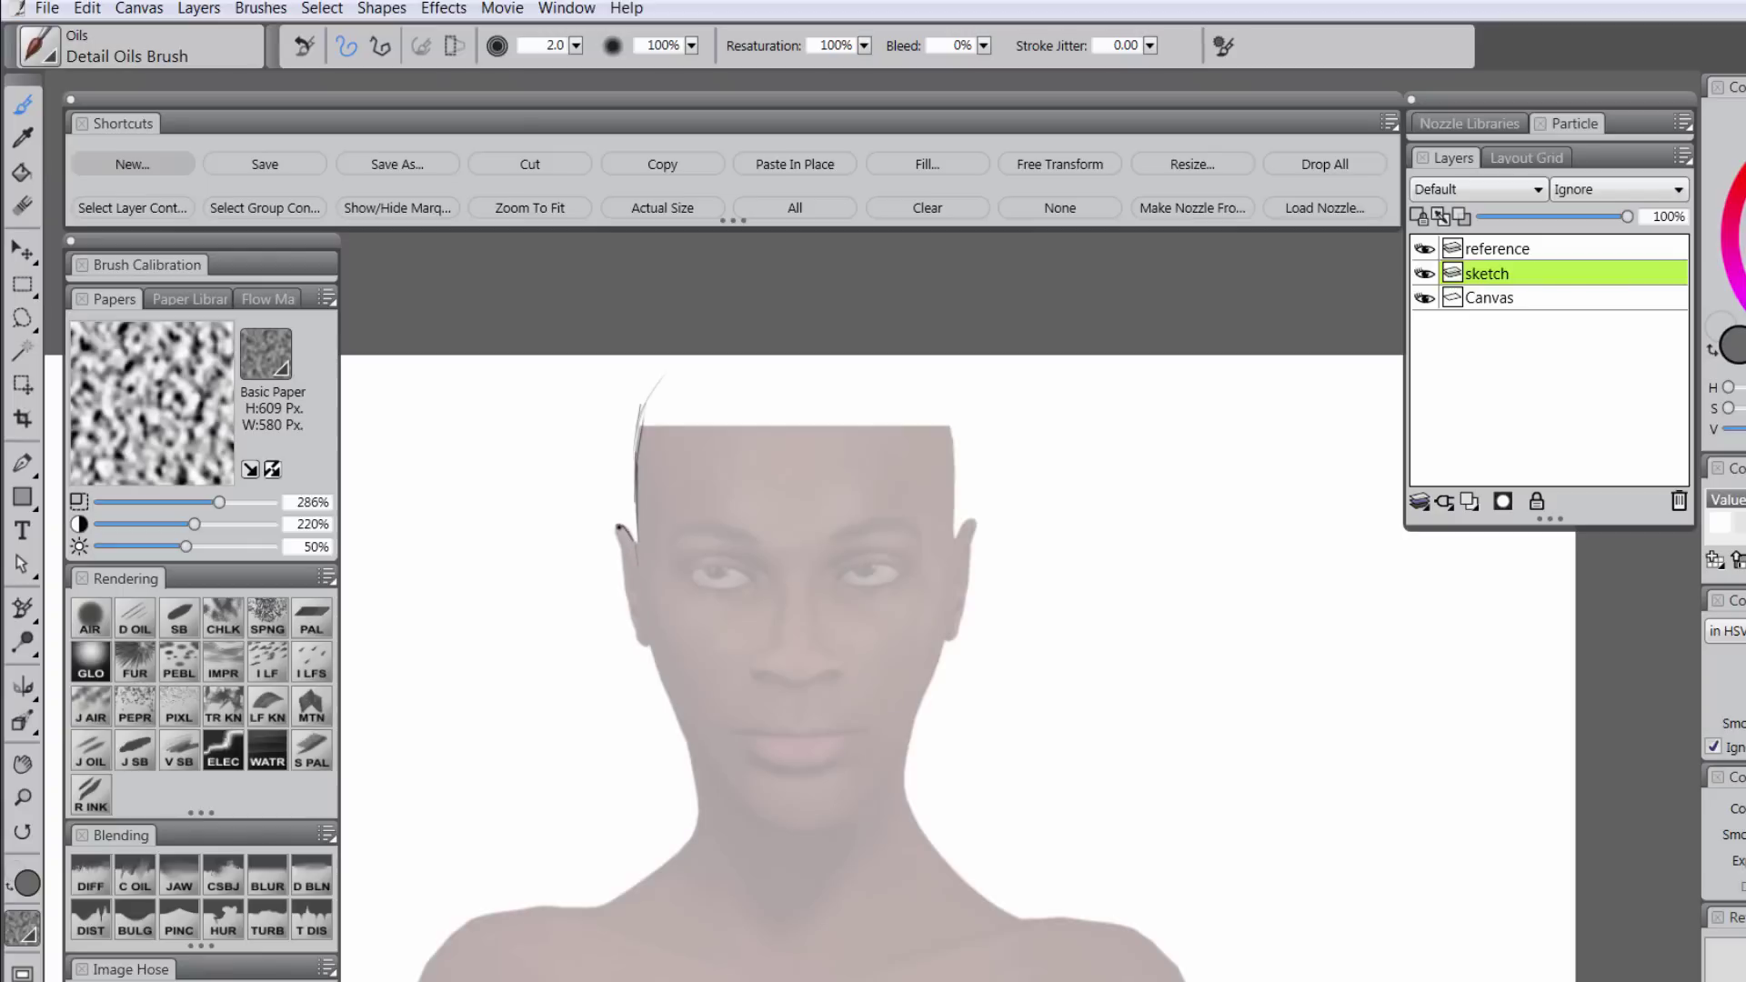
mouse_move(619, 528)
left_mouse_down()
mouse_move(639, 643)
mouse_move(750, 812)
left_mouse_up()
- Raise the reference layer's opacity moderately above 38%, and make the sketch layer active again
left_click(1515, 248)
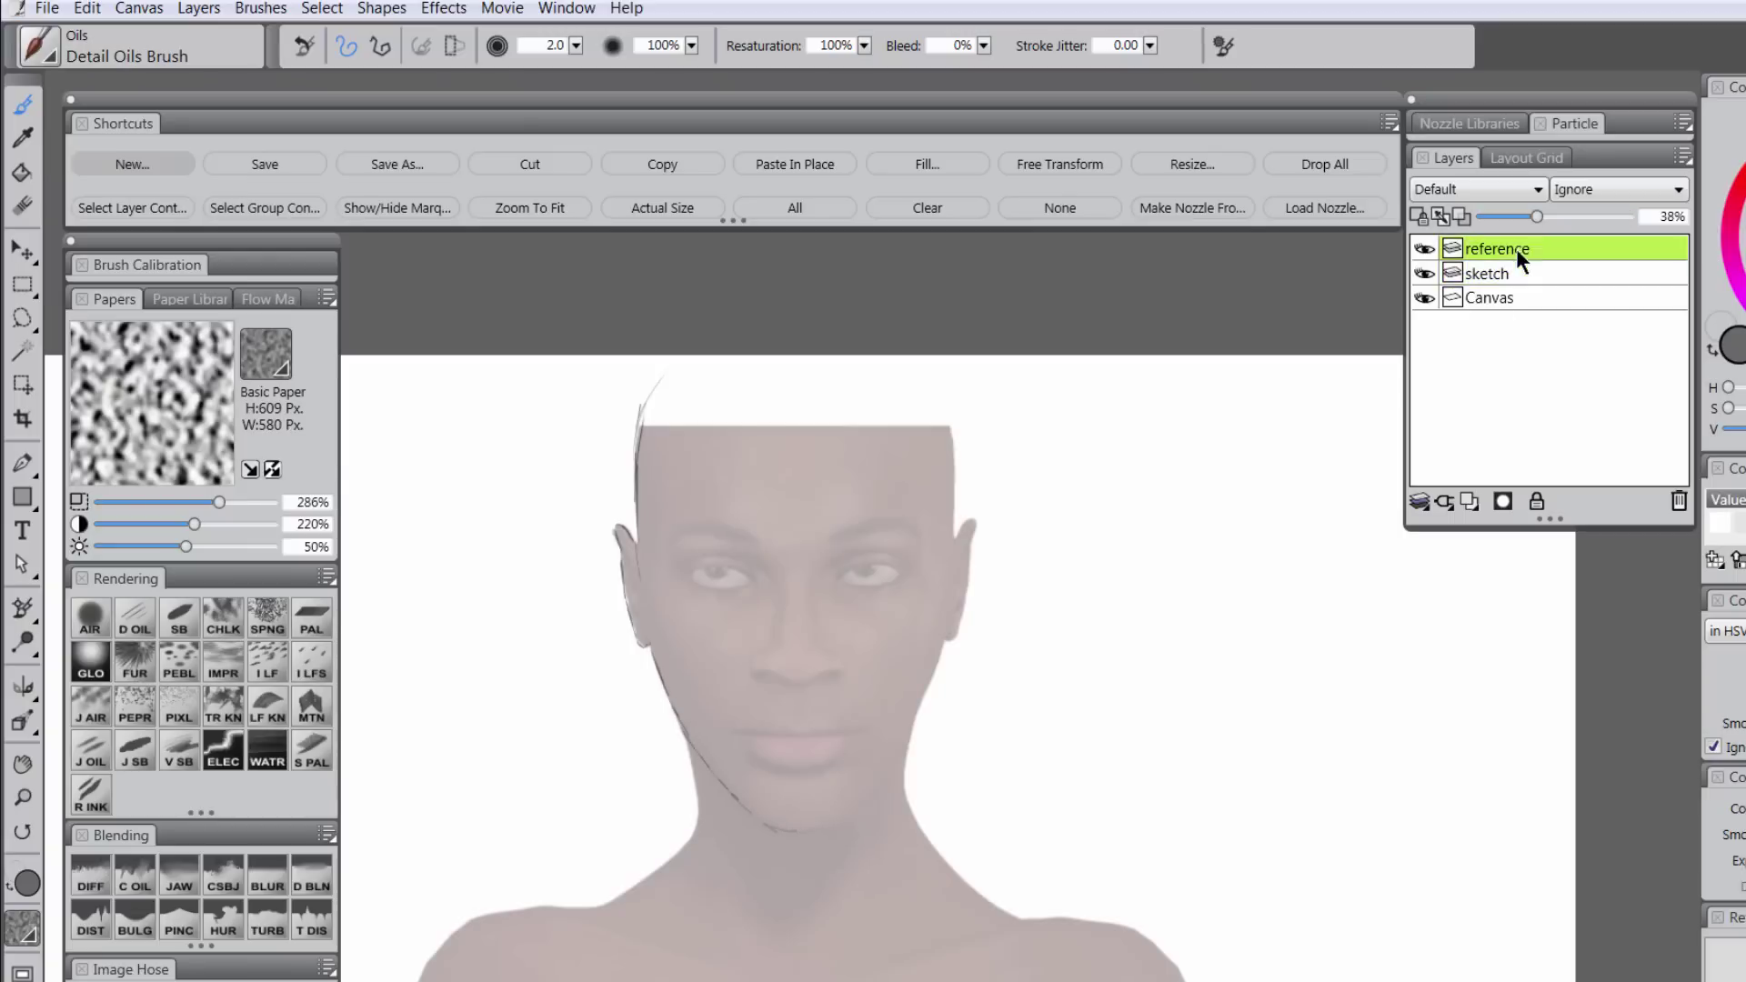
left_click_drag(1537, 216, 1564, 215)
left_click(1533, 277)
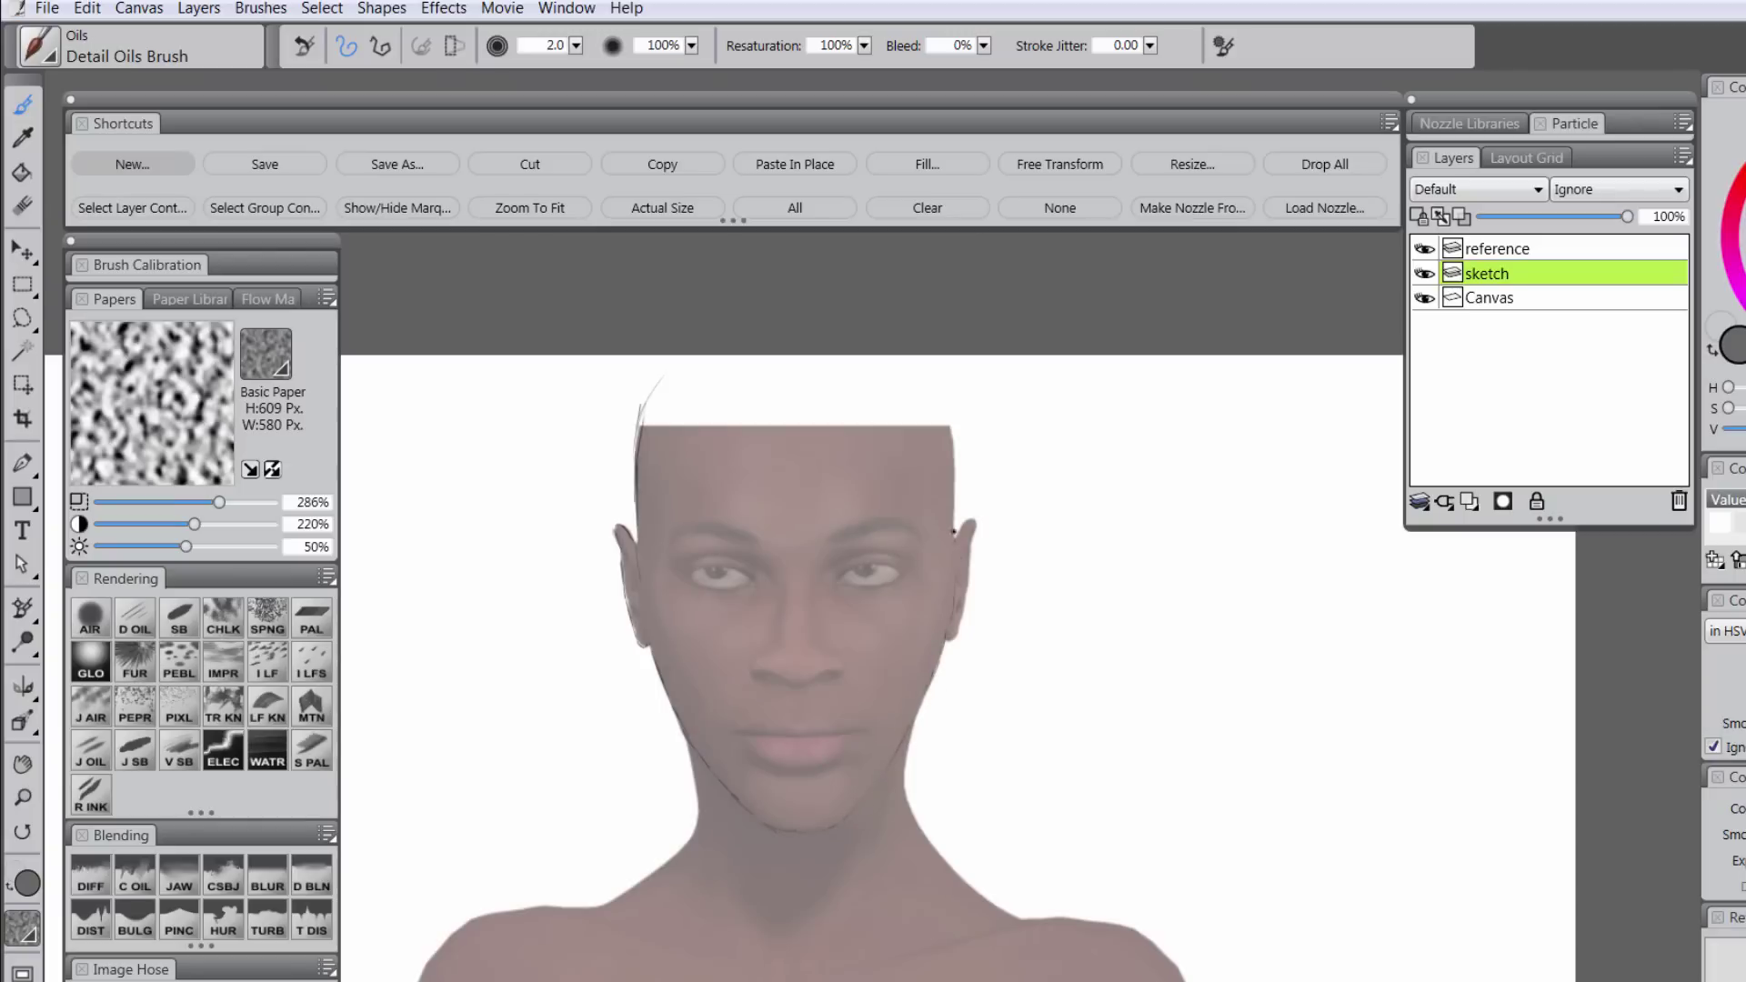
- Trace the right side of the head, sketch the missing skull curves above the cropped forehead, and refine both ears
left_click_drag(954, 531, 948, 421)
left_click_drag(643, 393, 693, 352)
left_click_drag(951, 426, 910, 355)
left_click_drag(942, 419, 903, 356)
left_click_drag(641, 420, 692, 354)
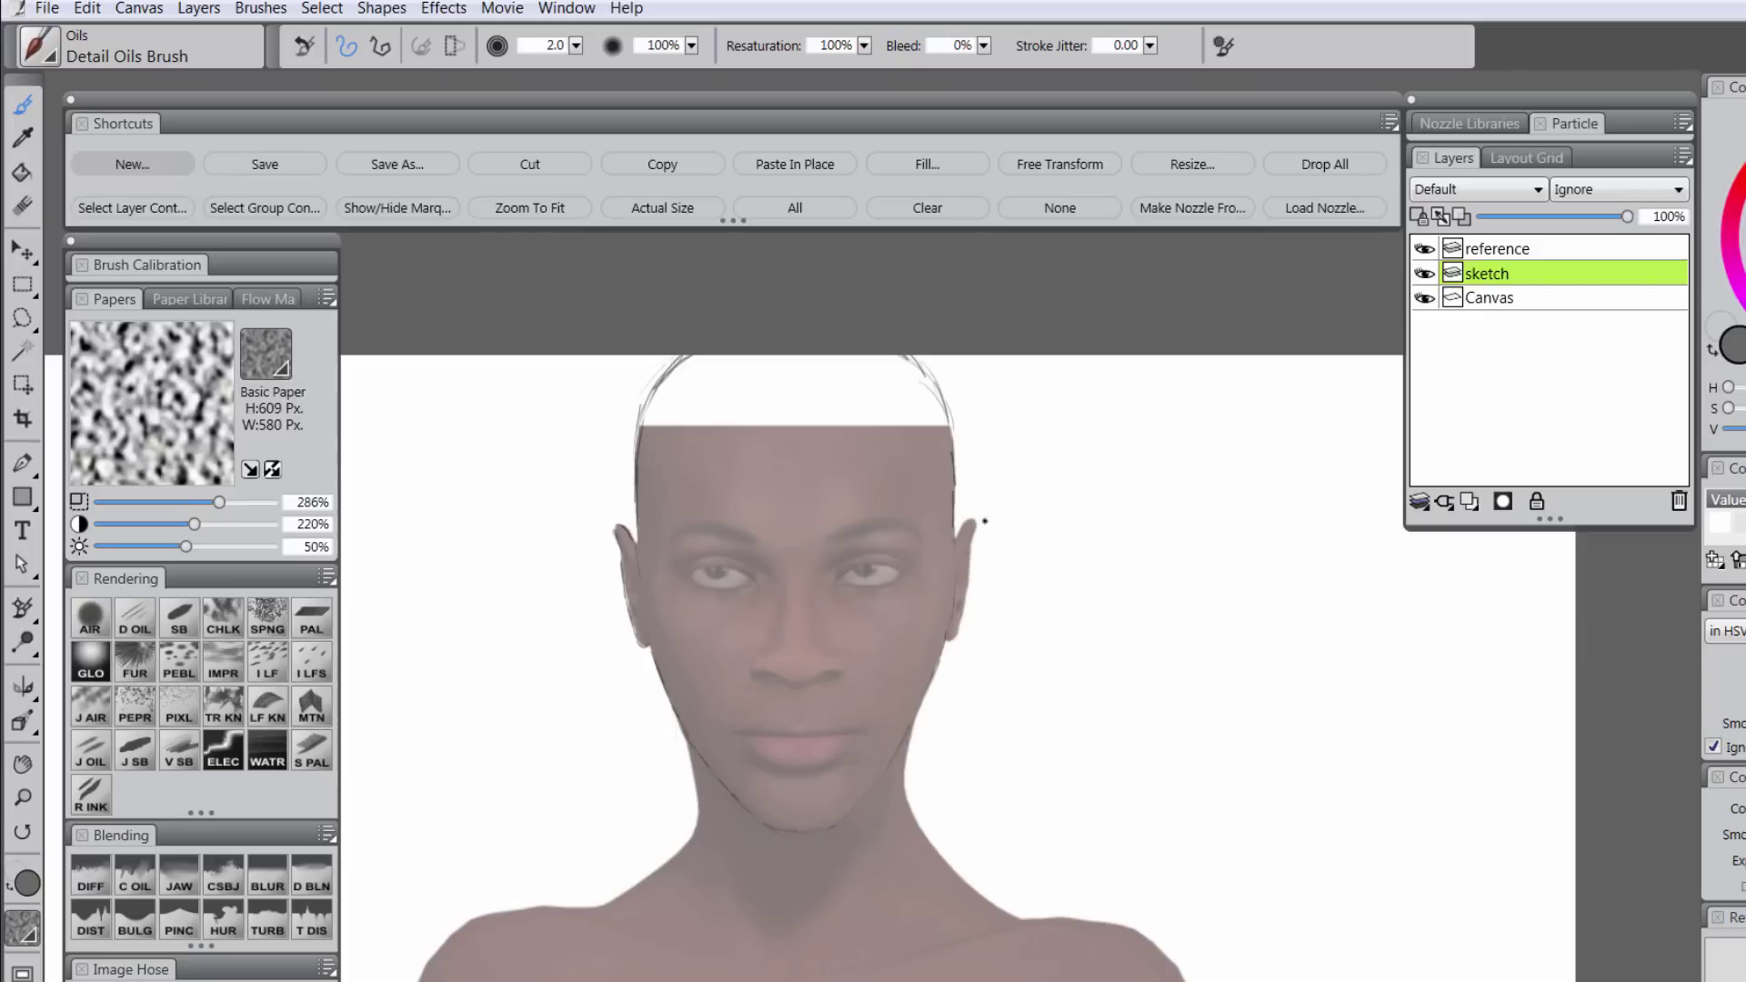
left_click_drag(957, 541, 976, 525)
left_click_drag(634, 589, 621, 540)
left_click_drag(813, 891, 835, 871)
- Trace the eyelids, eye corners and eyebrows of both eyes on the sketch layer
scroll(818, 637, "down", 3)
left_click_drag(688, 436, 712, 428)
left_click_drag(844, 435, 907, 420)
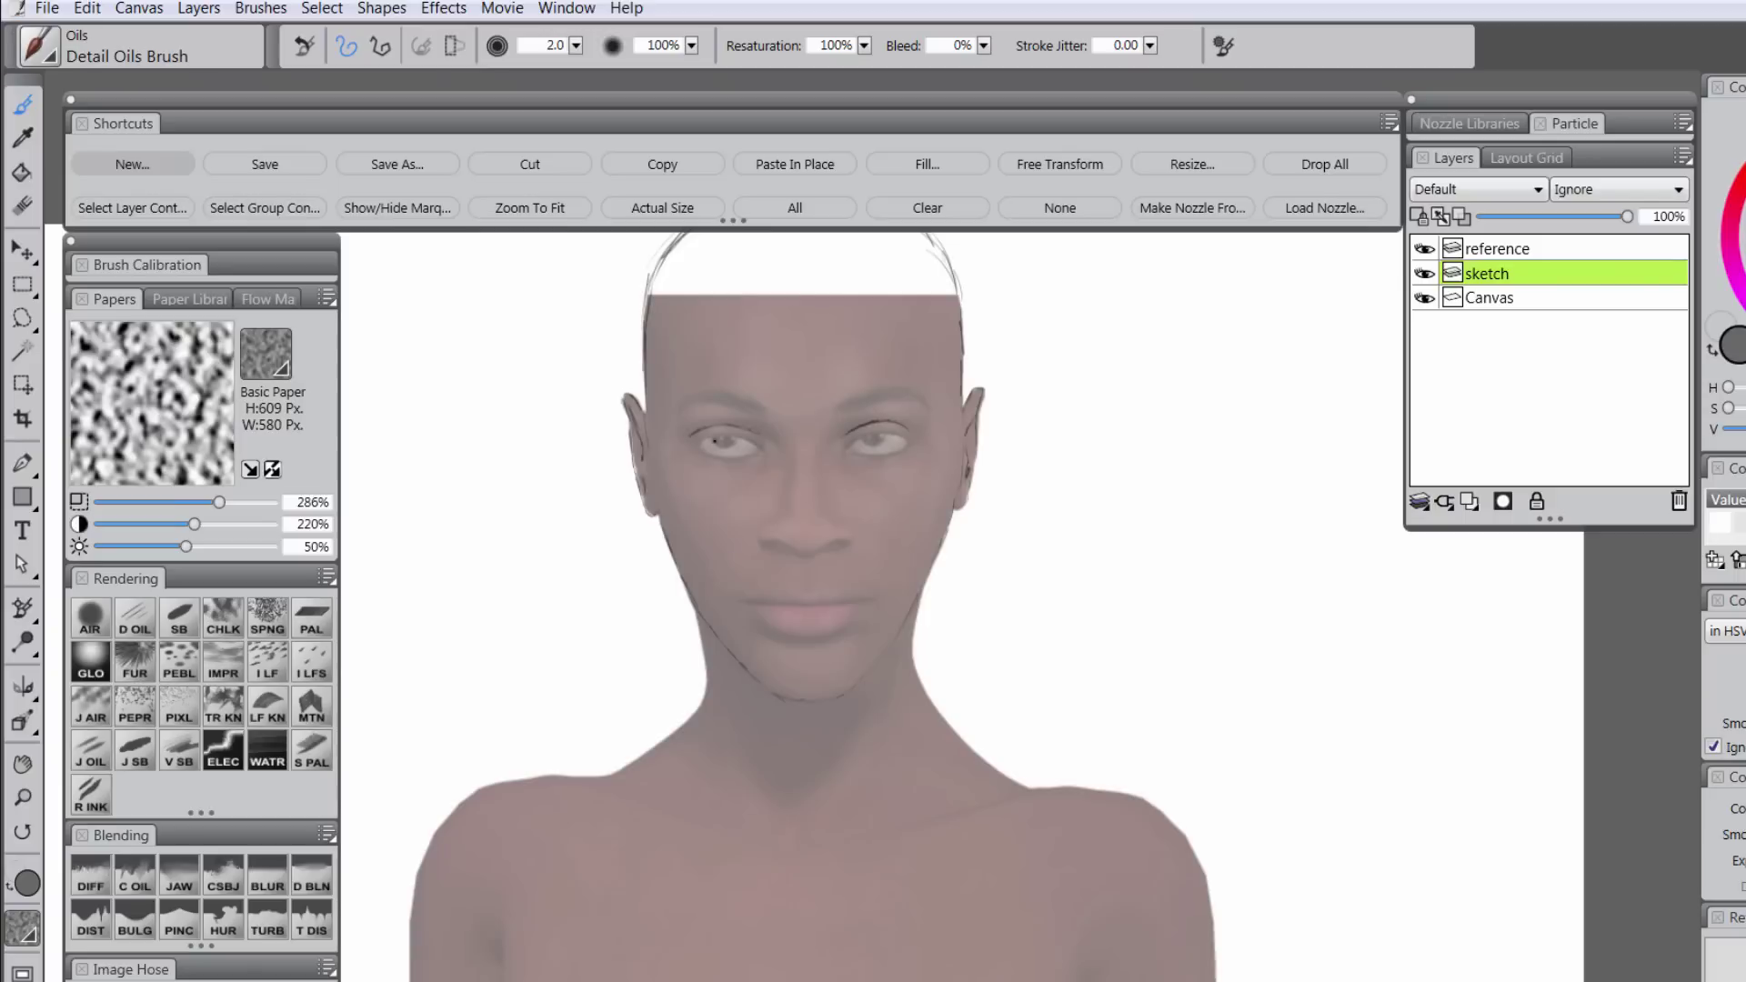
mouse_move(691, 441)
left_mouse_down()
mouse_move(756, 449)
mouse_move(702, 453)
left_mouse_up()
left_click_drag(865, 435, 892, 439)
left_click_drag(903, 438, 913, 447)
mouse_move(742, 413)
left_mouse_down()
mouse_move(683, 405)
mouse_move(733, 395)
left_mouse_up()
left_click_drag(854, 405, 903, 396)
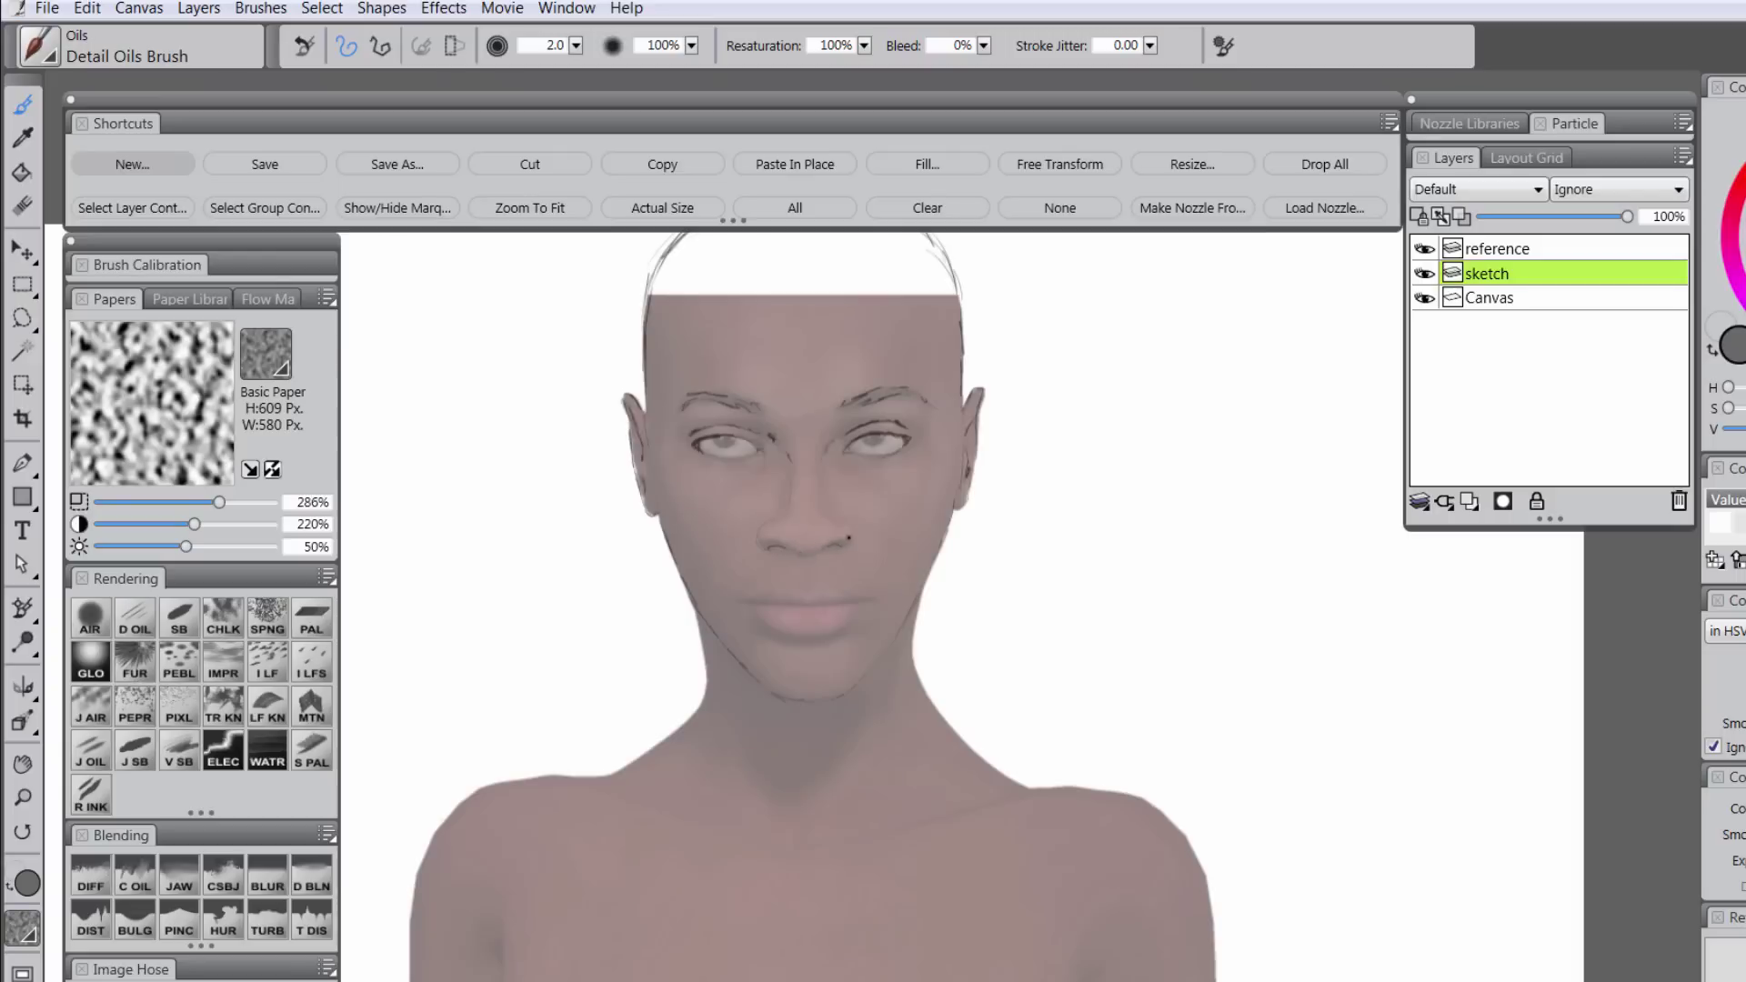
- Trace the mouth in close-up, drawing the line between the lips and the upper and lower lip outlines
left_click(22, 798)
left_click(762, 618)
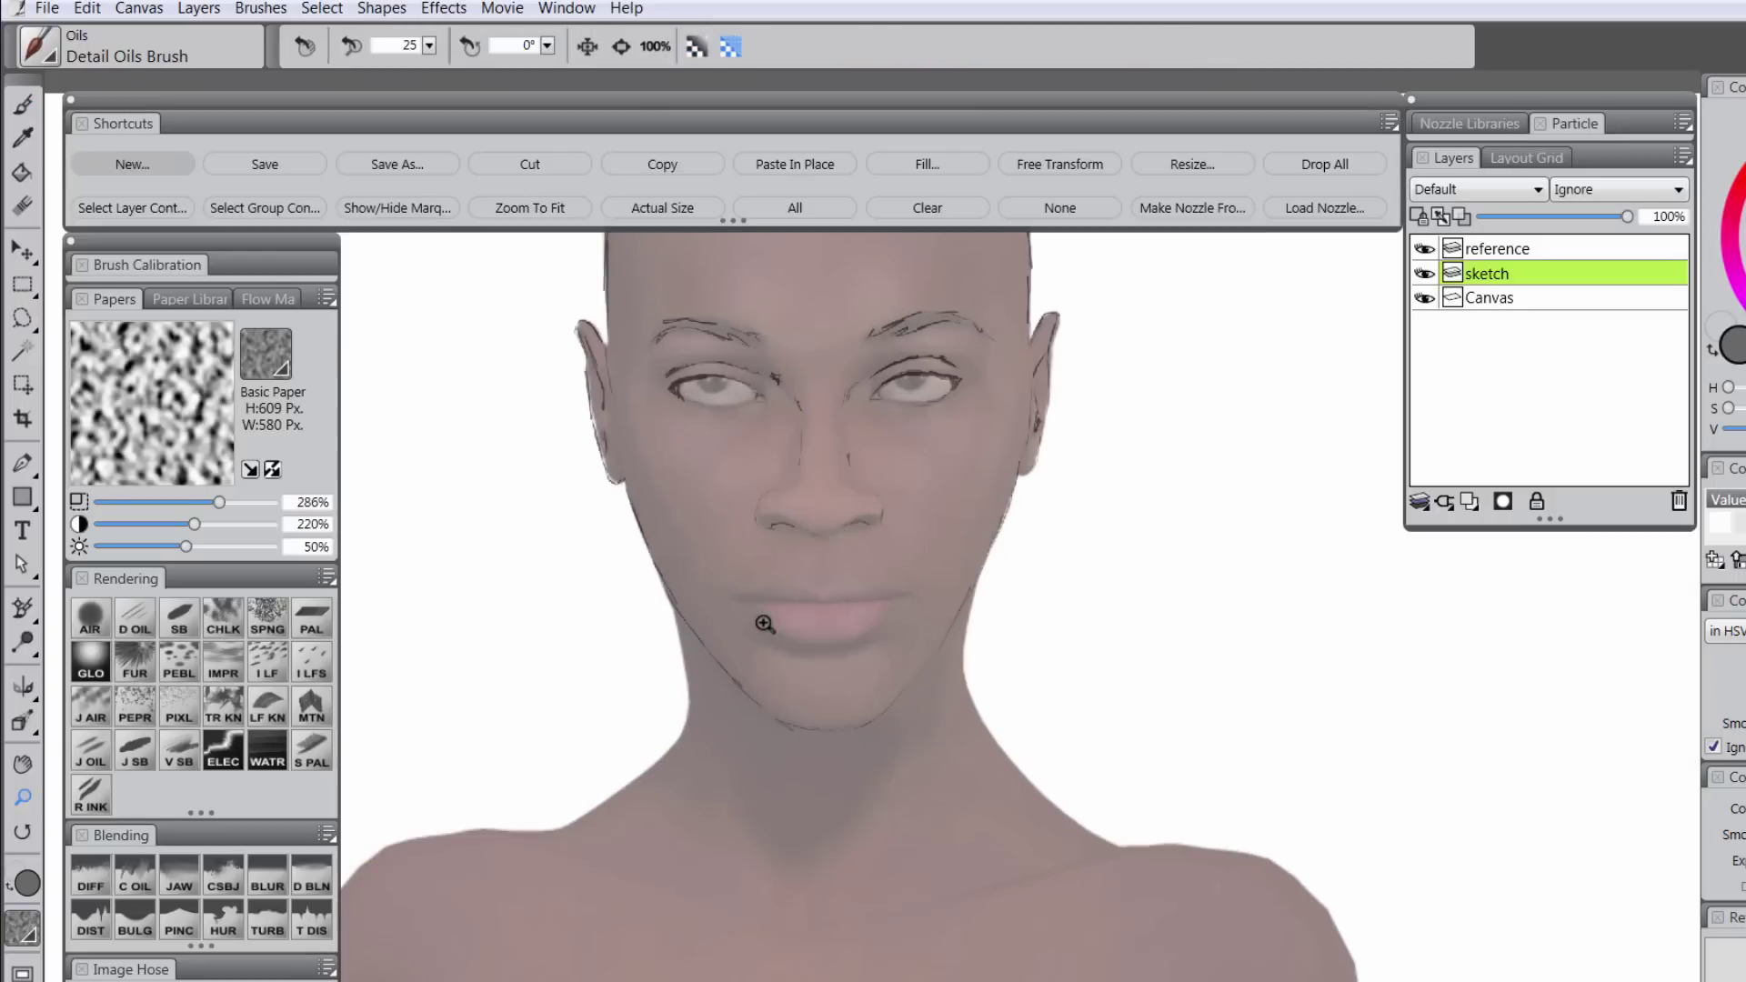
left_click(826, 627)
left_click_drag(828, 631, 826, 741)
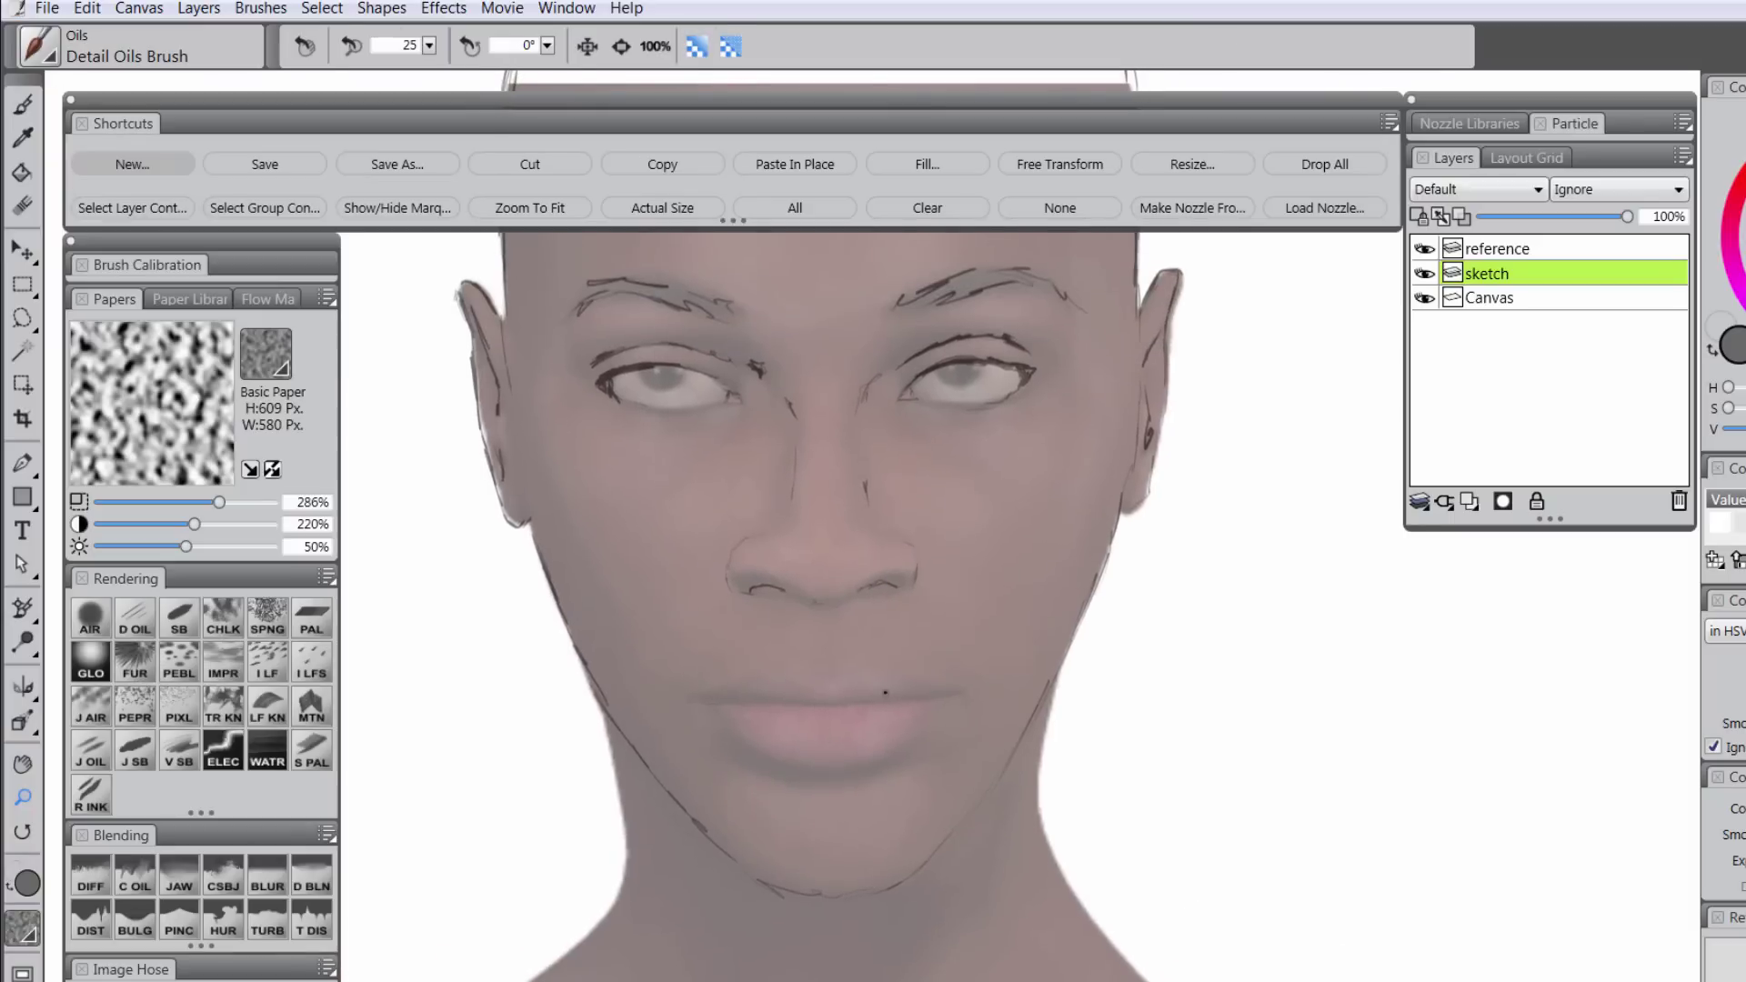
left_click_drag(694, 698, 966, 693)
left_click_drag(705, 697, 821, 682)
left_click_drag(825, 683, 960, 692)
left_click_drag(723, 718, 895, 755)
left_click_drag(927, 705, 894, 756)
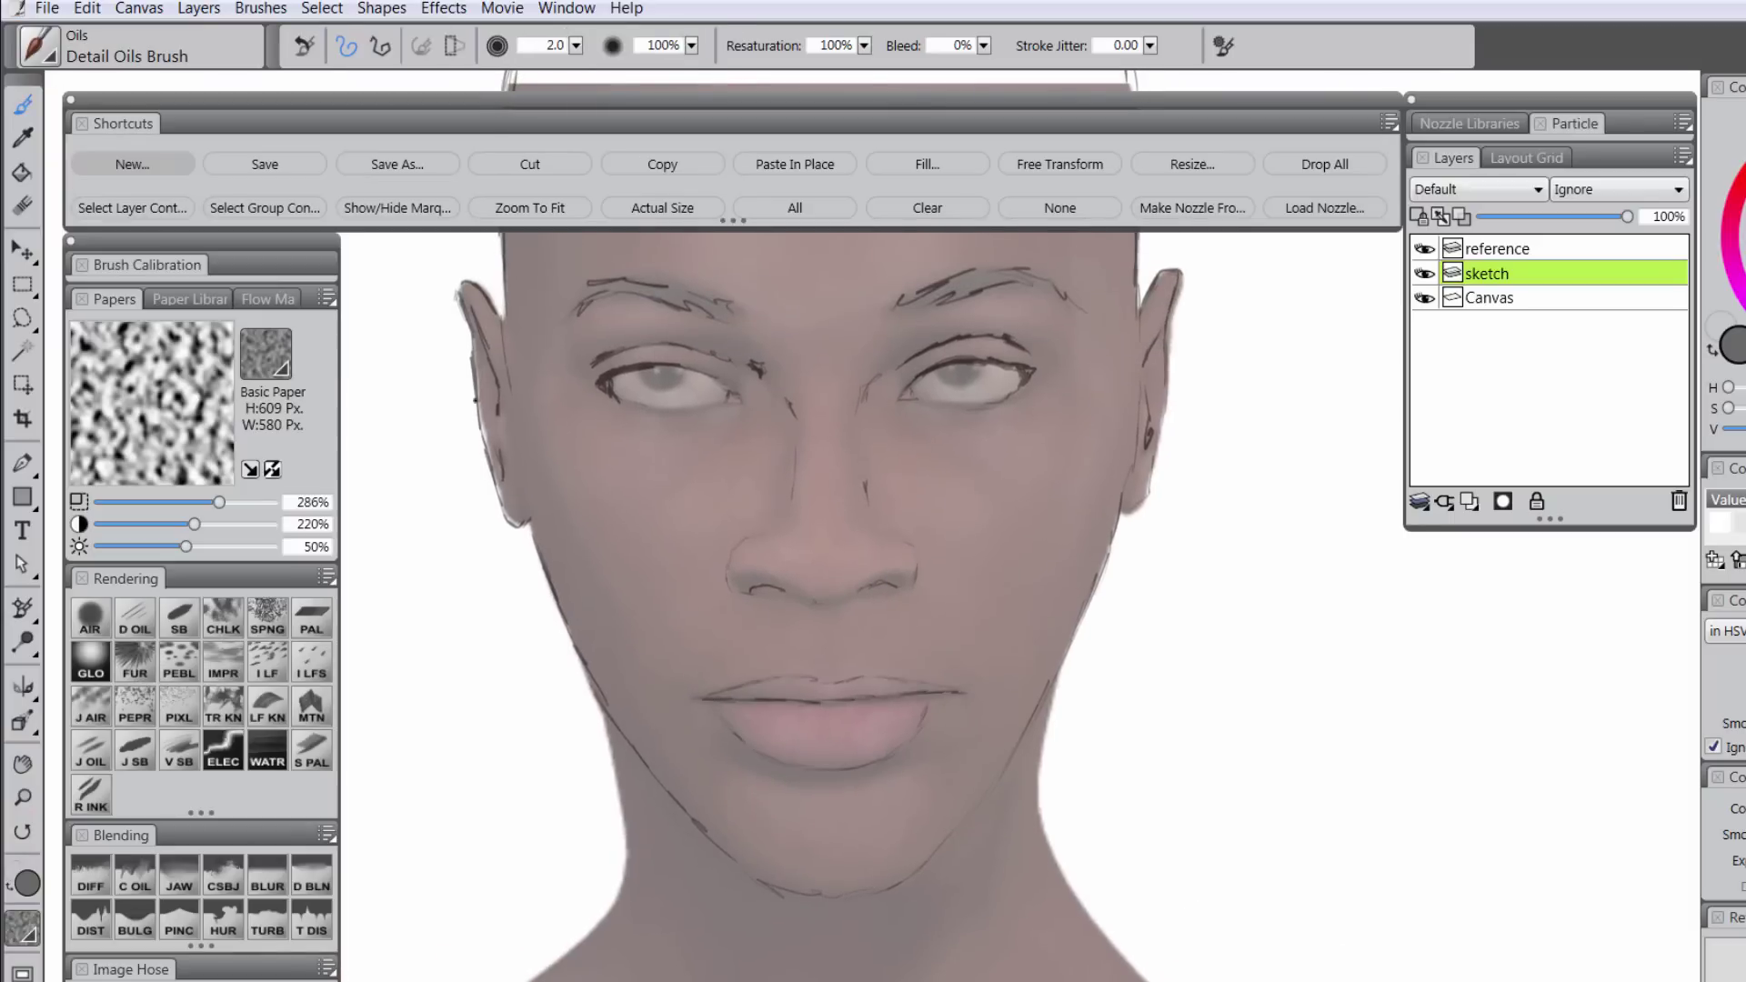
- Touch up the left ear's outline and trace the neck, collarbone and shoulder on the figure's left-hand side as viewed
left_click_drag(523, 481, 531, 523)
mouse_move(637, 437)
left_mouse_down()
mouse_move(637, 642)
mouse_move(605, 805)
left_mouse_up()
left_click_drag(673, 891, 817, 273)
left_click_drag(400, 773, 626, 475)
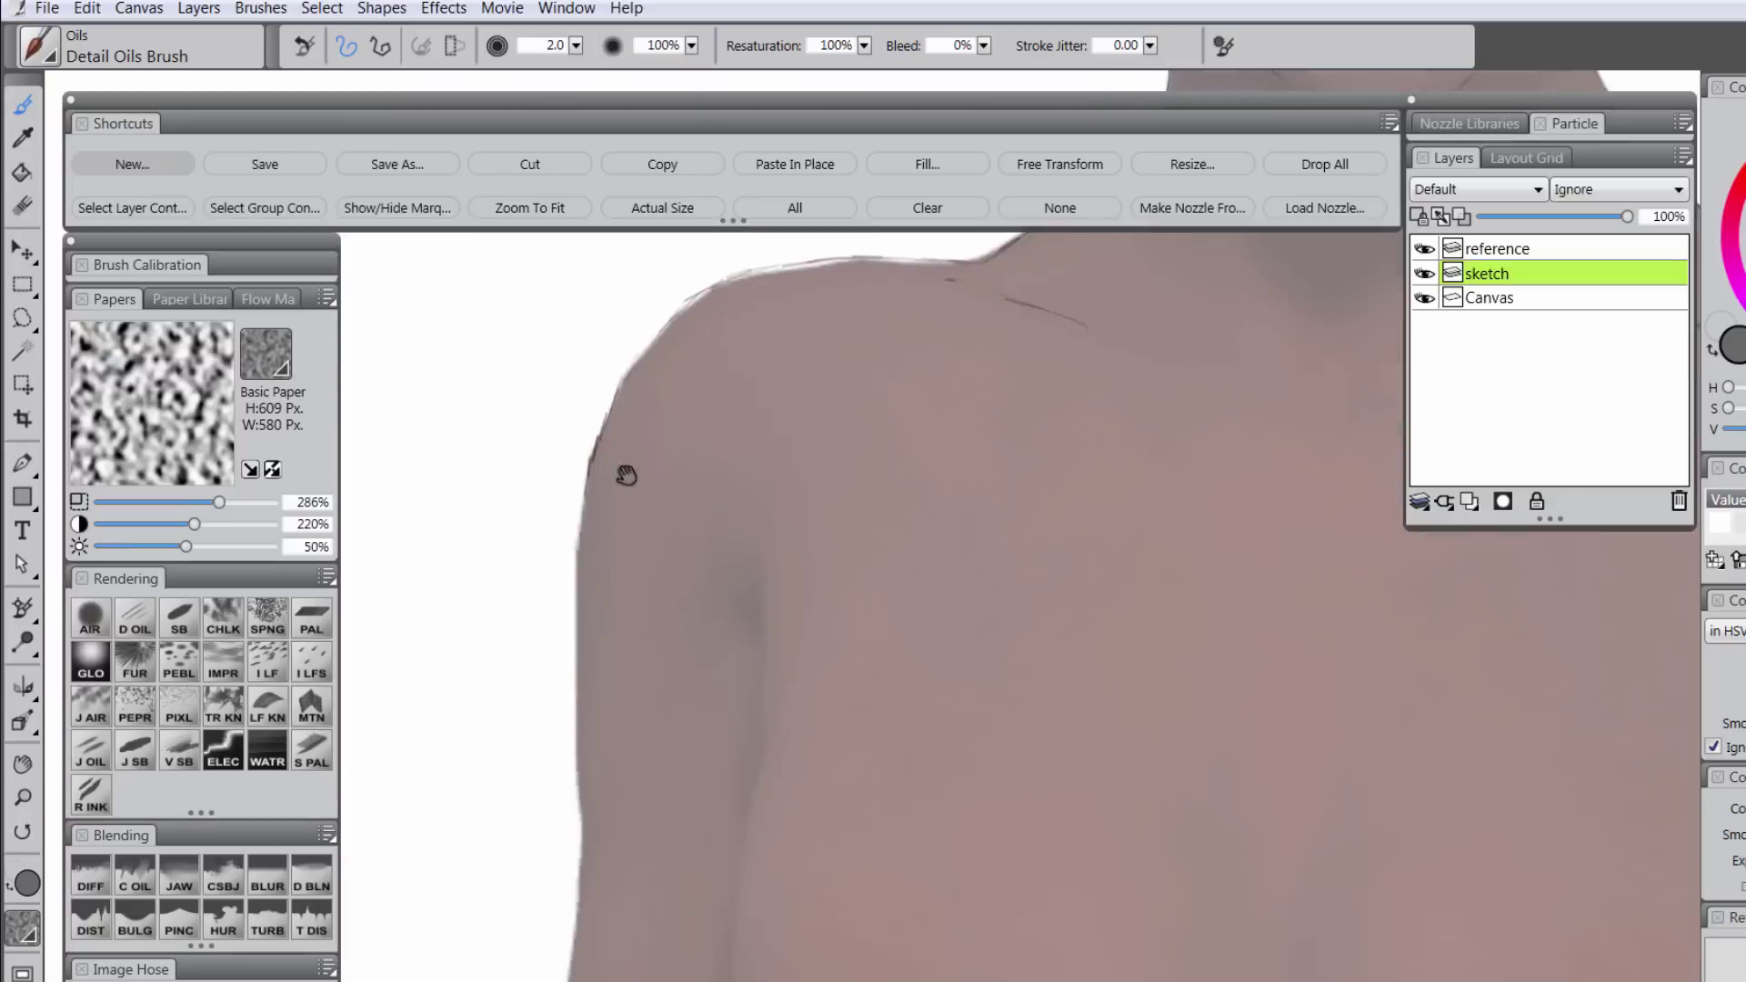
- Continue tracing the arm on the viewer's left and draw the armpit crease where it meets the chest
left_click_drag(848, 951, 705, 786)
left_click_drag(849, 834, 750, 764)
left_click_drag(530, 317, 534, 462)
left_click_drag(502, 344, 528, 386)
left_click_drag(1191, 700, 1116, 659)
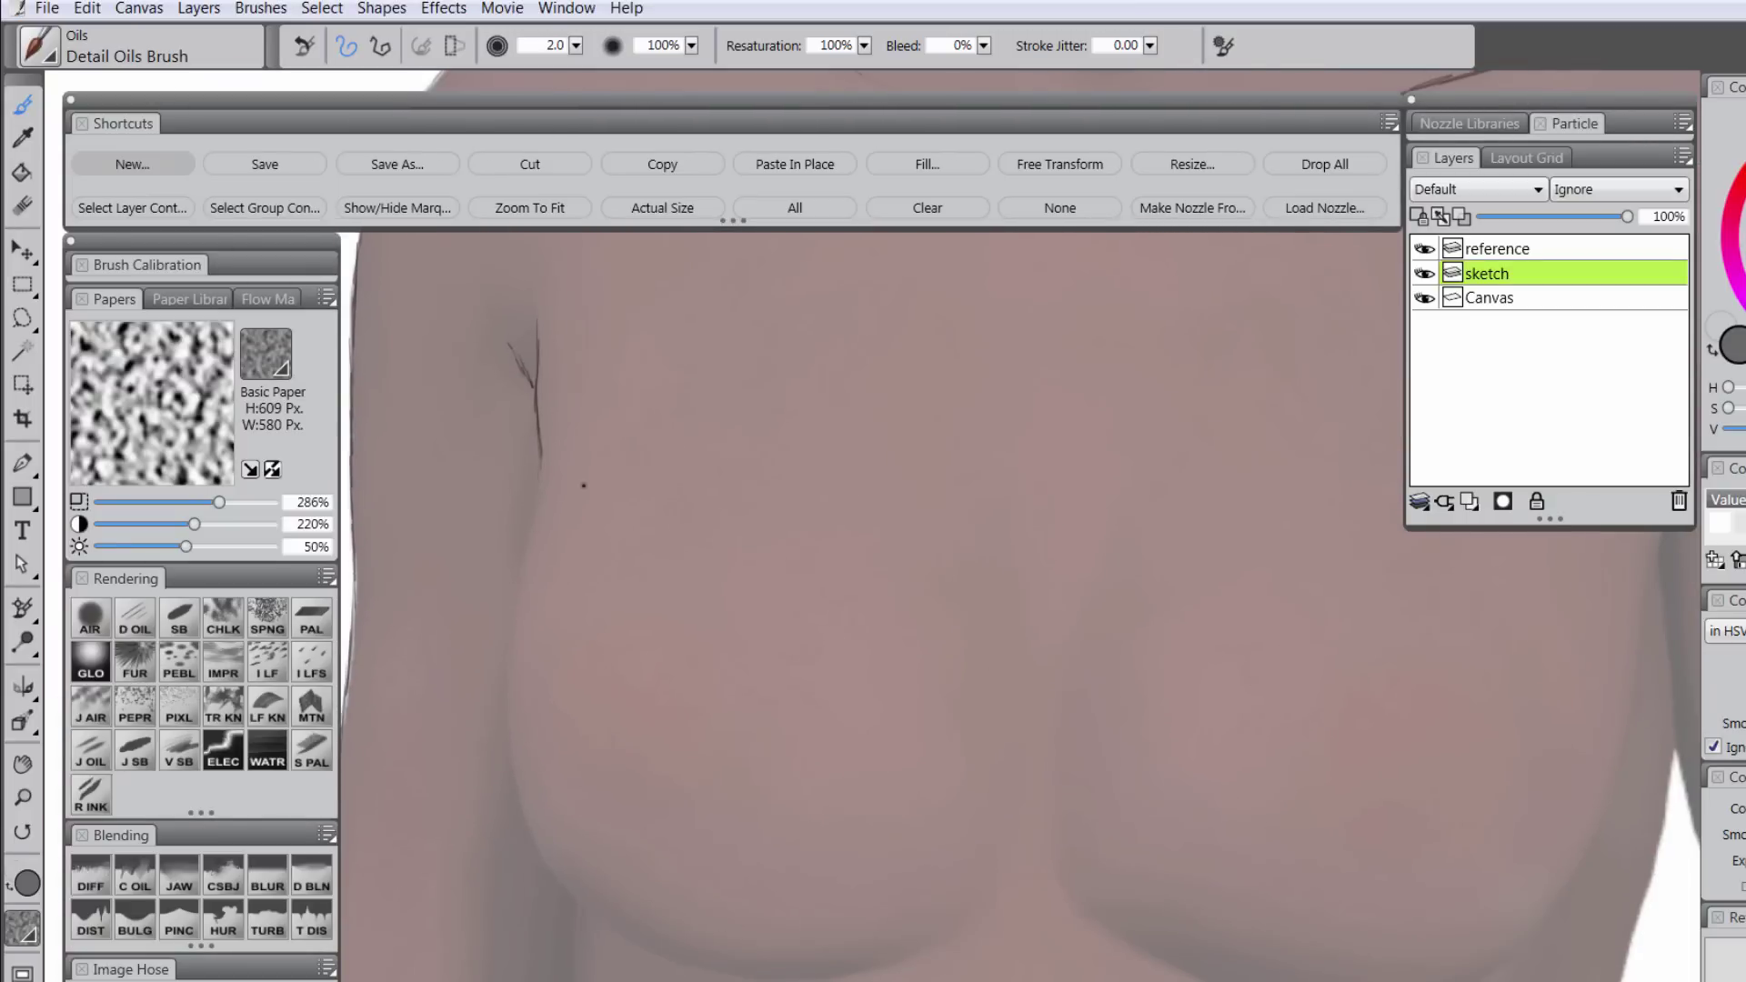
- Trace the side and underside contour of the breast on the viewer's left, and clean up the doubled lines with the Eraser
left_click_drag(541, 448, 505, 723)
mouse_move(499, 661)
left_mouse_down()
mouse_move(527, 834)
mouse_move(563, 891)
mouse_move(647, 943)
mouse_move(782, 973)
left_mouse_up()
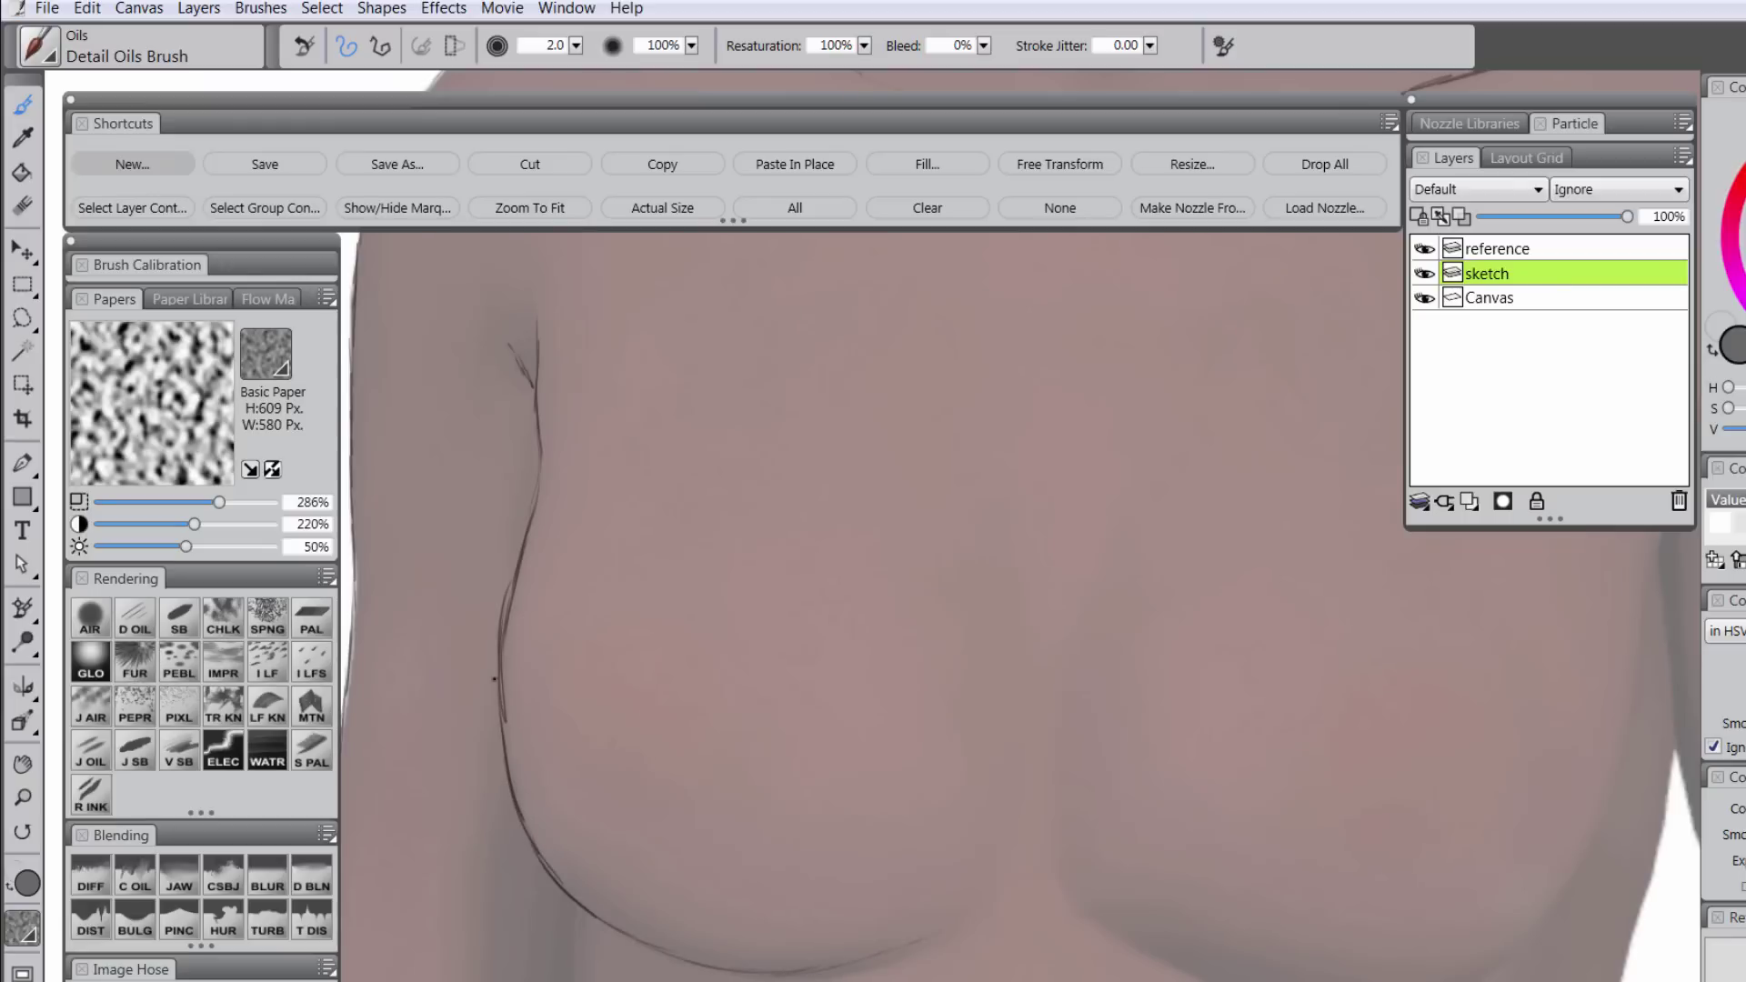
left_click_drag(503, 625, 546, 520)
mouse_move(514, 577)
left_mouse_down()
mouse_move(544, 481)
mouse_move(535, 430)
left_mouse_up()
key("n")
left_click_drag(527, 498, 531, 505)
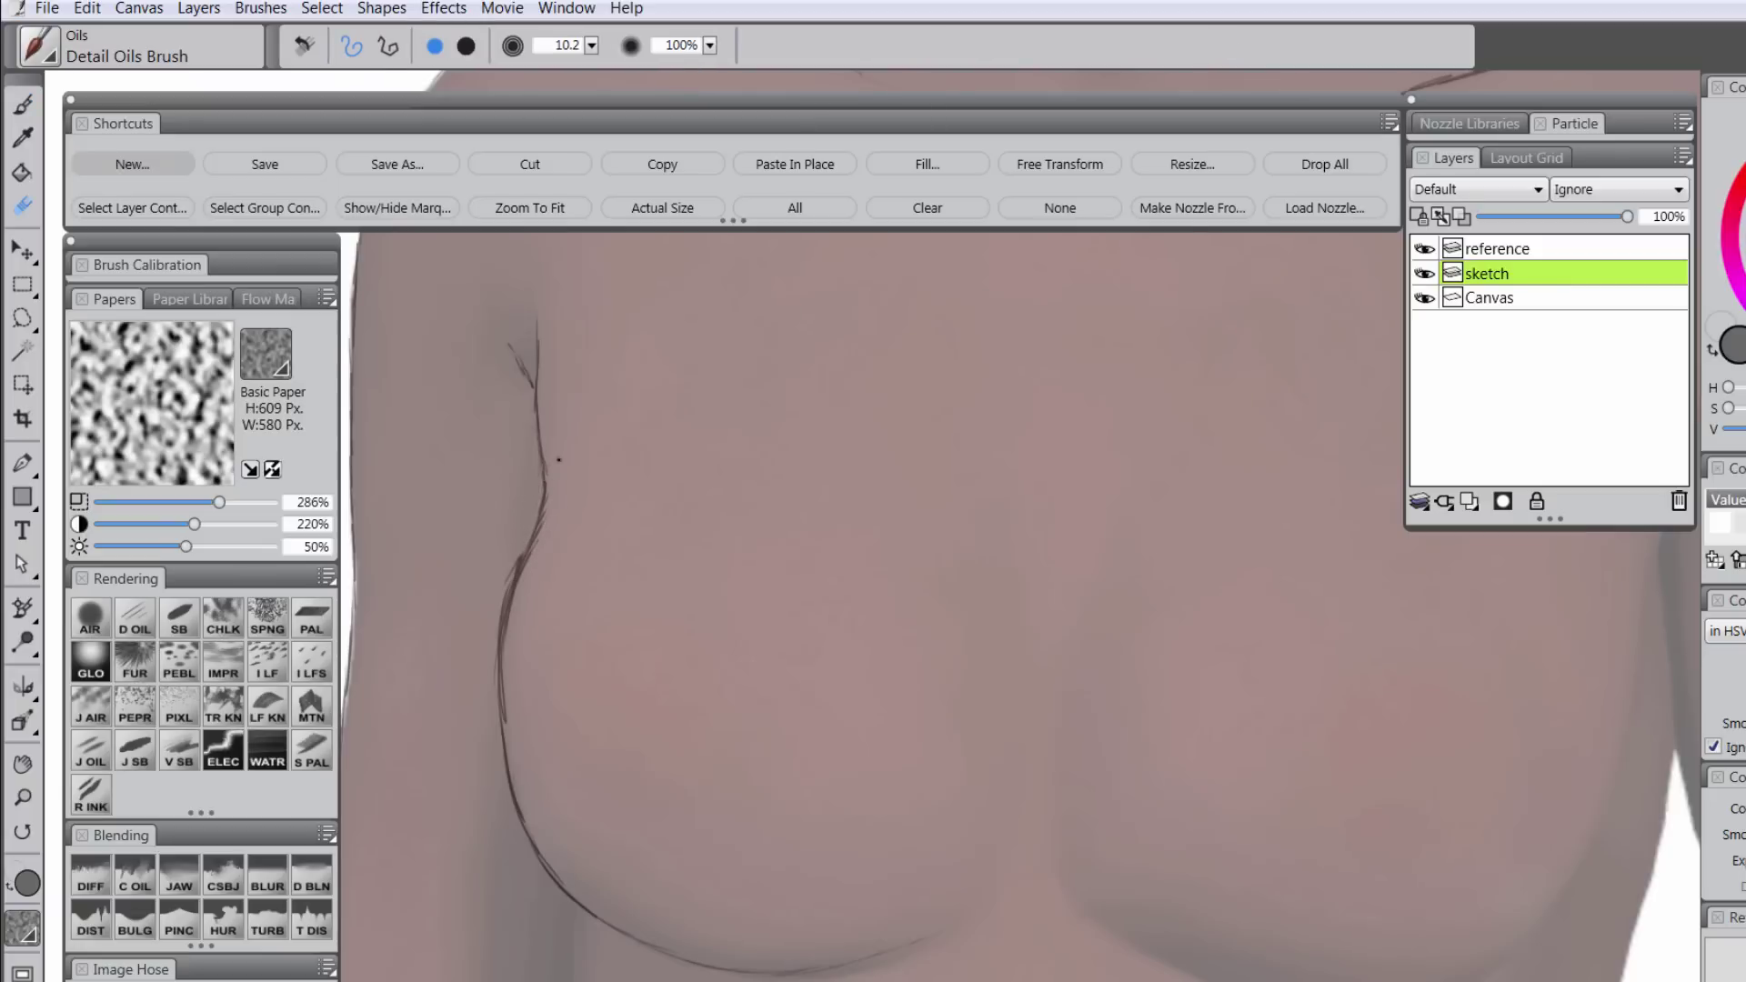
left_click_drag(506, 572, 507, 574)
key("b")
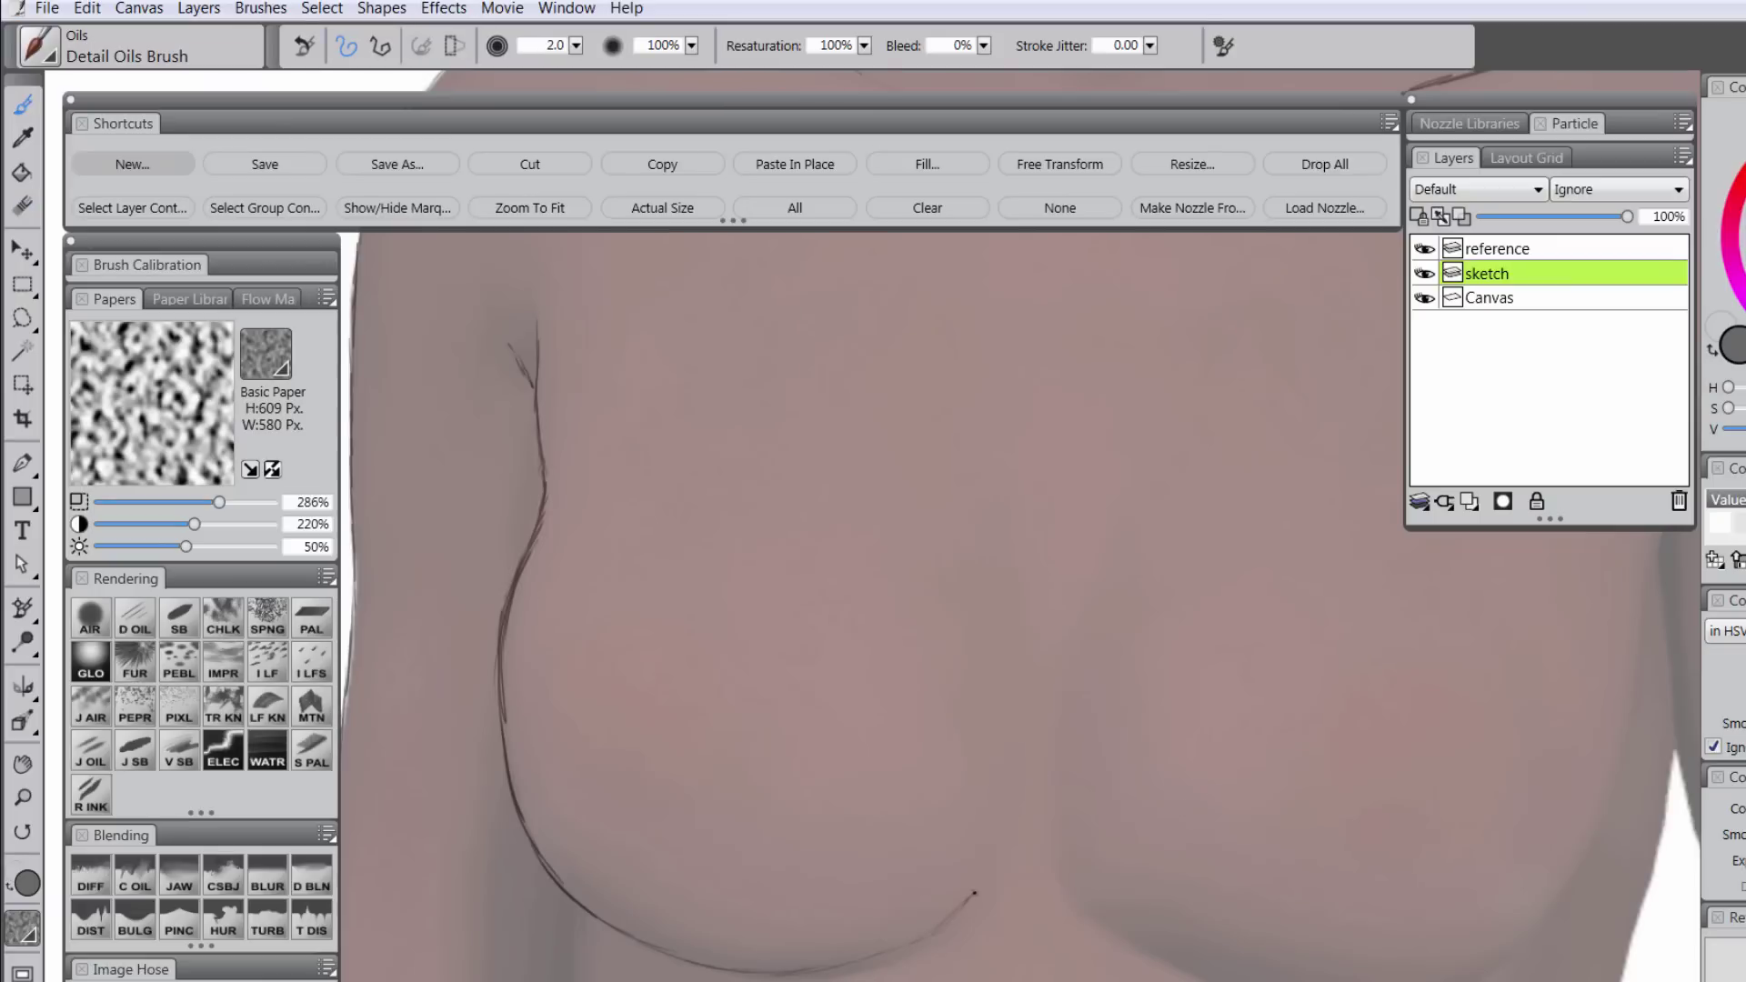
- Trace the underside of the breast on the viewer's right and carry the contour up its outer side
left_click_drag(1169, 854, 971, 811)
left_click_drag(675, 797, 678, 655)
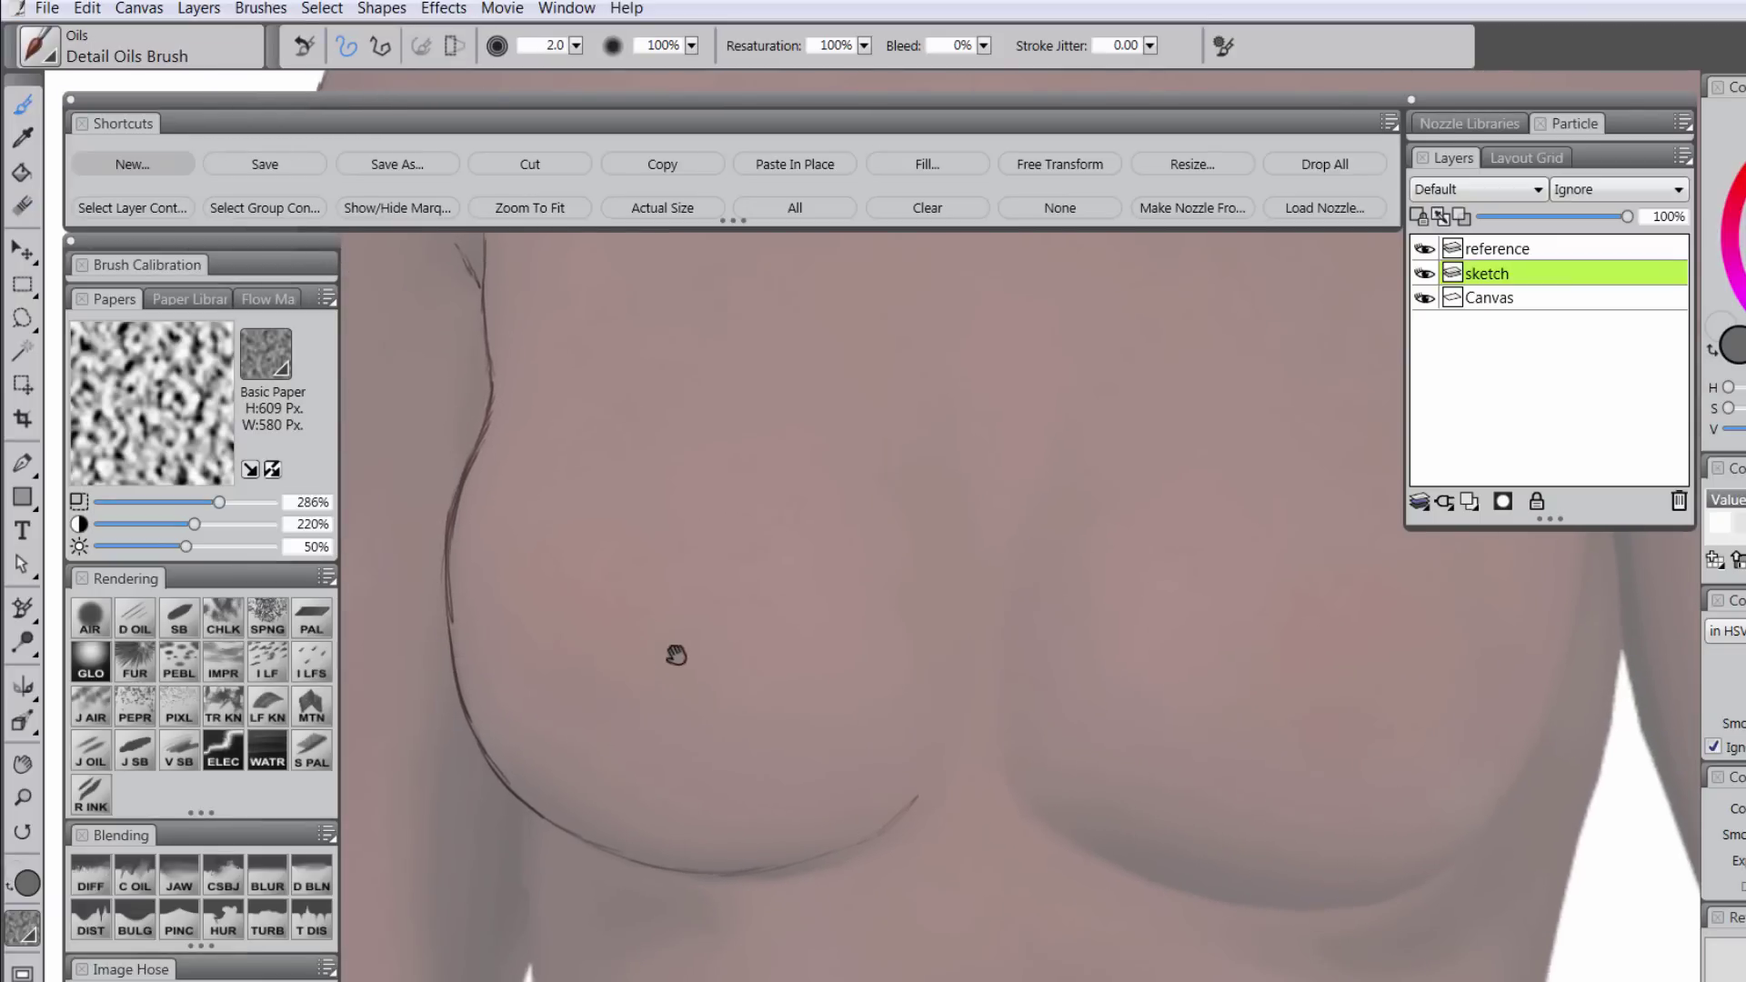
left_click_drag(1009, 880, 916, 783)
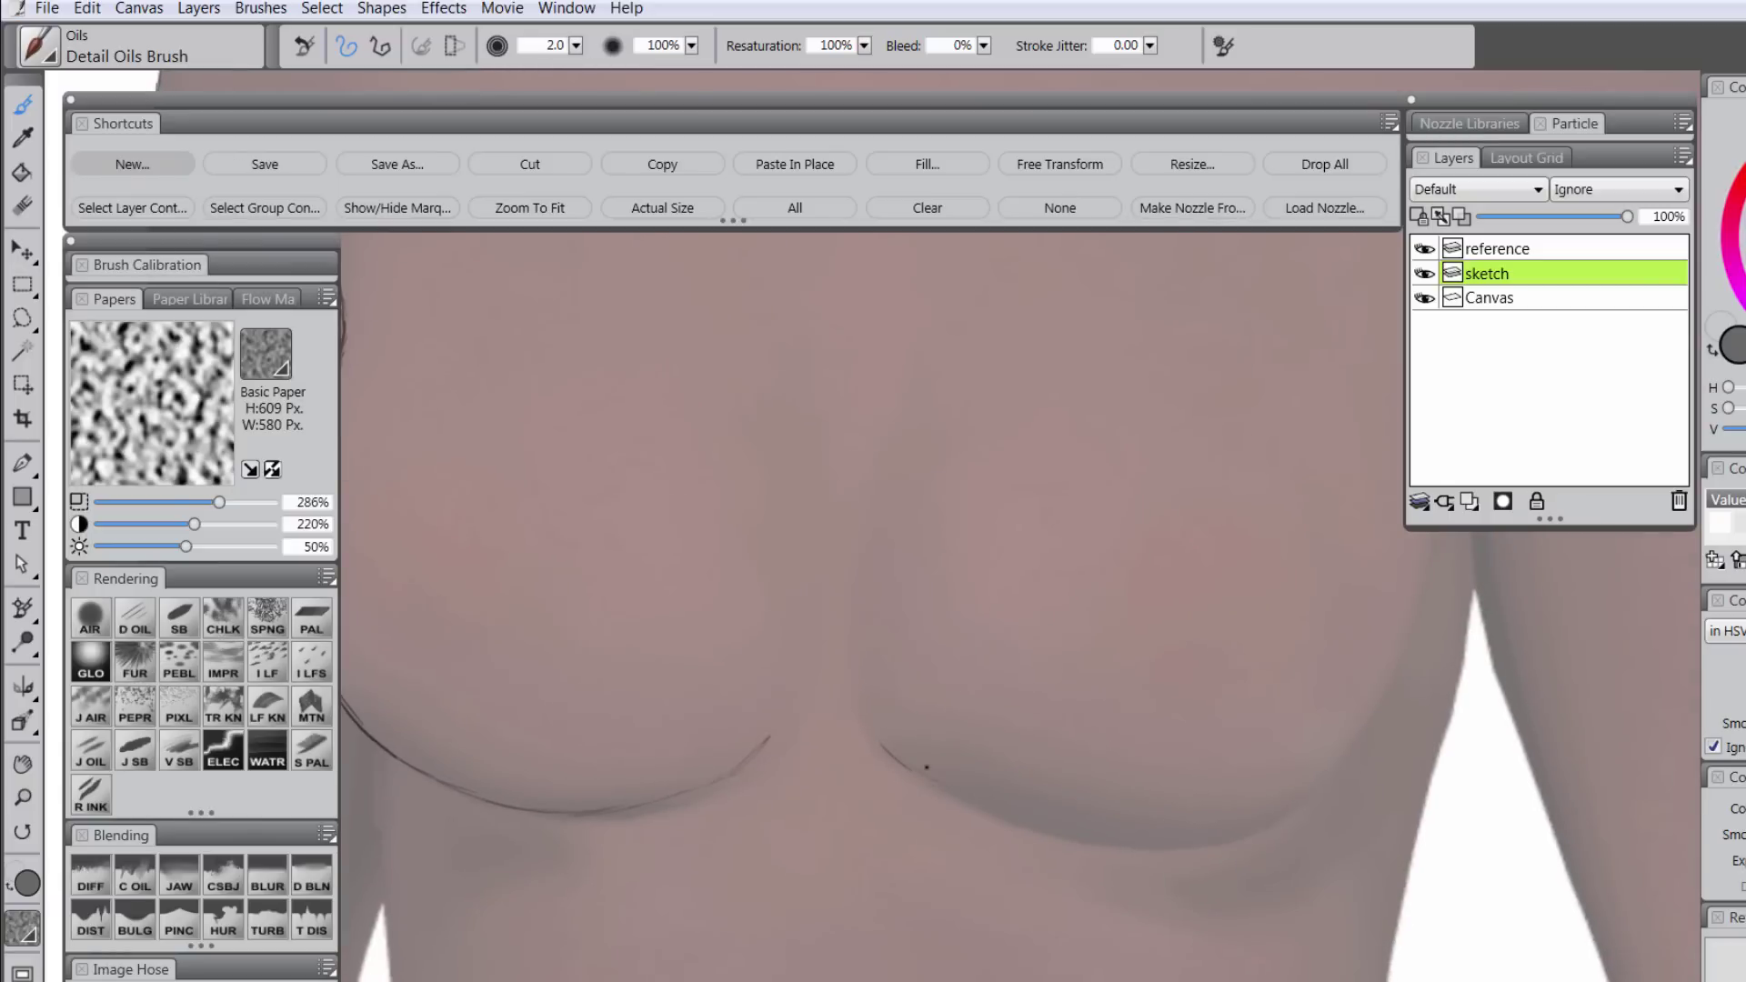
mouse_move(982, 808)
left_mouse_down()
mouse_move(1209, 842)
mouse_move(1320, 788)
left_mouse_up()
left_click_drag(1130, 797, 991, 822)
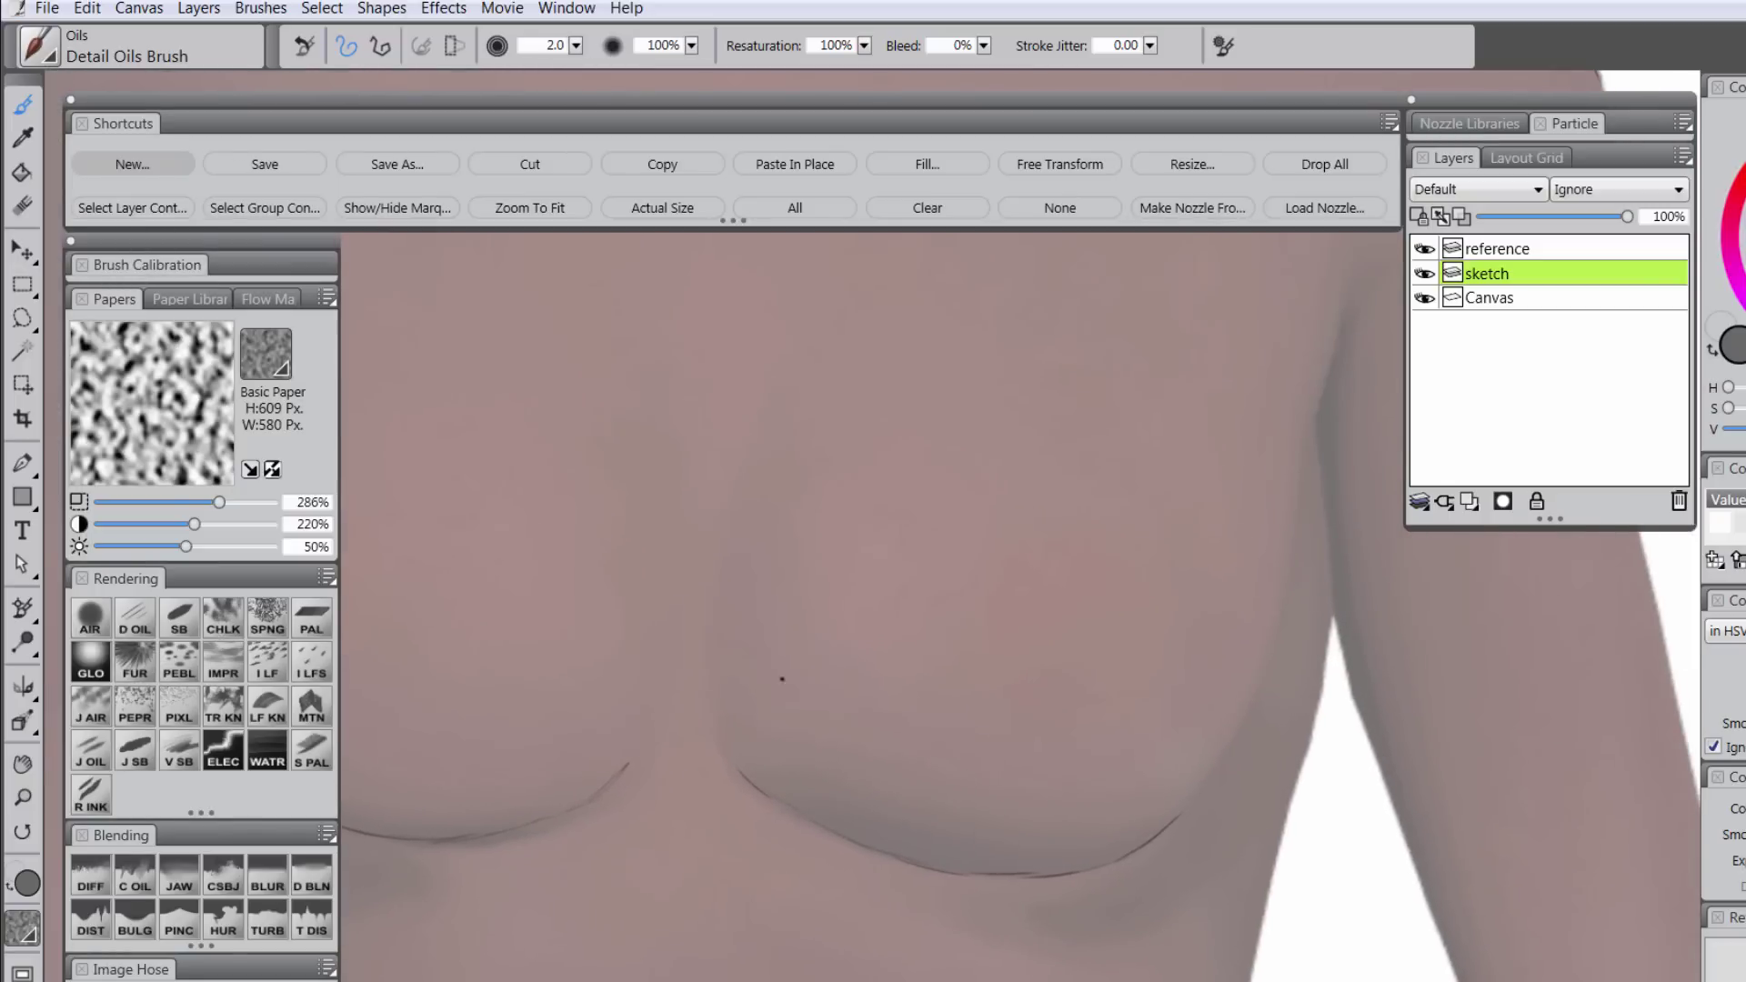
mouse_move(1198, 771)
left_mouse_down()
mouse_move(1169, 822)
mouse_move(1193, 818)
mouse_move(1223, 760)
mouse_move(1258, 471)
mouse_move(1316, 364)
left_mouse_up()
- Trace the armpit on the viewer's right and the side of the torso down past the waist
mouse_move(1287, 461)
left_mouse_down()
mouse_move(796, 514)
mouse_move(808, 596)
left_mouse_up()
left_click_drag(791, 513, 821, 746)
left_click_drag(816, 648, 870, 855)
mouse_move(853, 685)
left_mouse_down()
mouse_move(842, 533)
mouse_move(797, 602)
mouse_move(768, 707)
left_mouse_up()
mouse_move(773, 647)
left_mouse_down()
mouse_move(711, 981)
mouse_move(760, 635)
left_mouse_up()
mouse_move(740, 720)
left_mouse_down()
mouse_move(744, 980)
mouse_move(691, 715)
left_mouse_up()
left_click_drag(681, 737, 752, 978)
left_click_drag(909, 603, 873, 947)
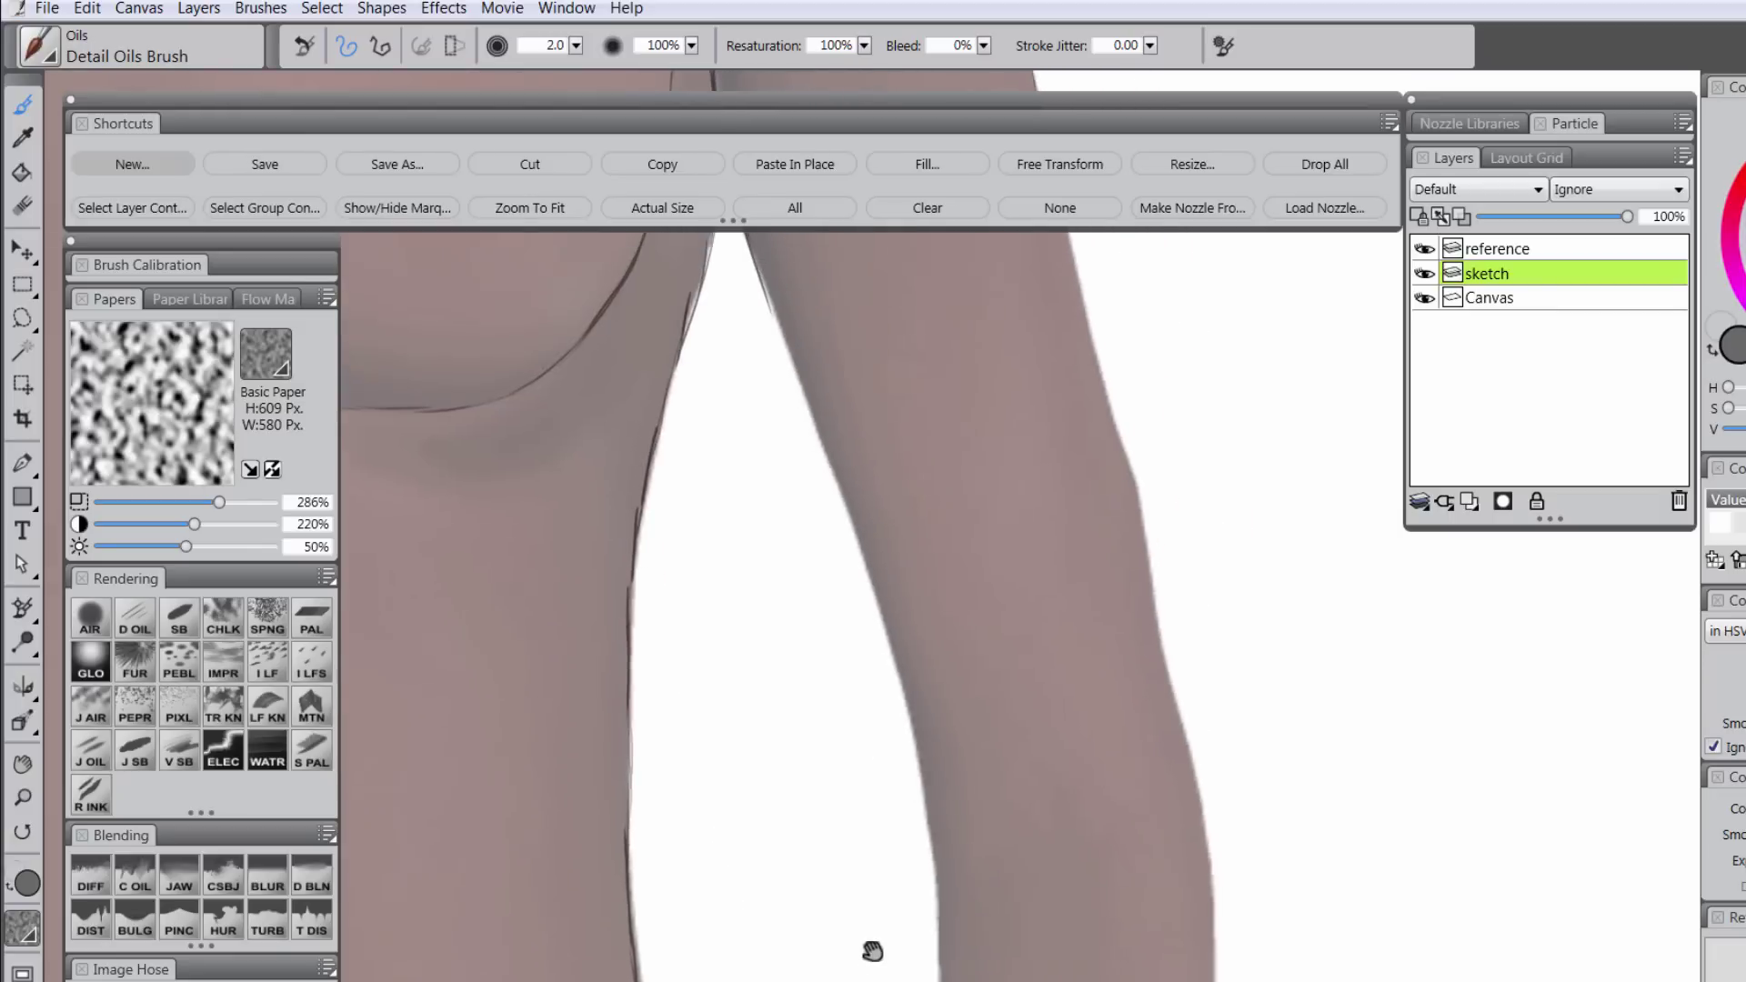
- Trace the inner and outer edges of the arm on the viewer's right, and check the traced upper body
left_click_drag(760, 342, 900, 762)
left_click_drag(1006, 545, 931, 741)
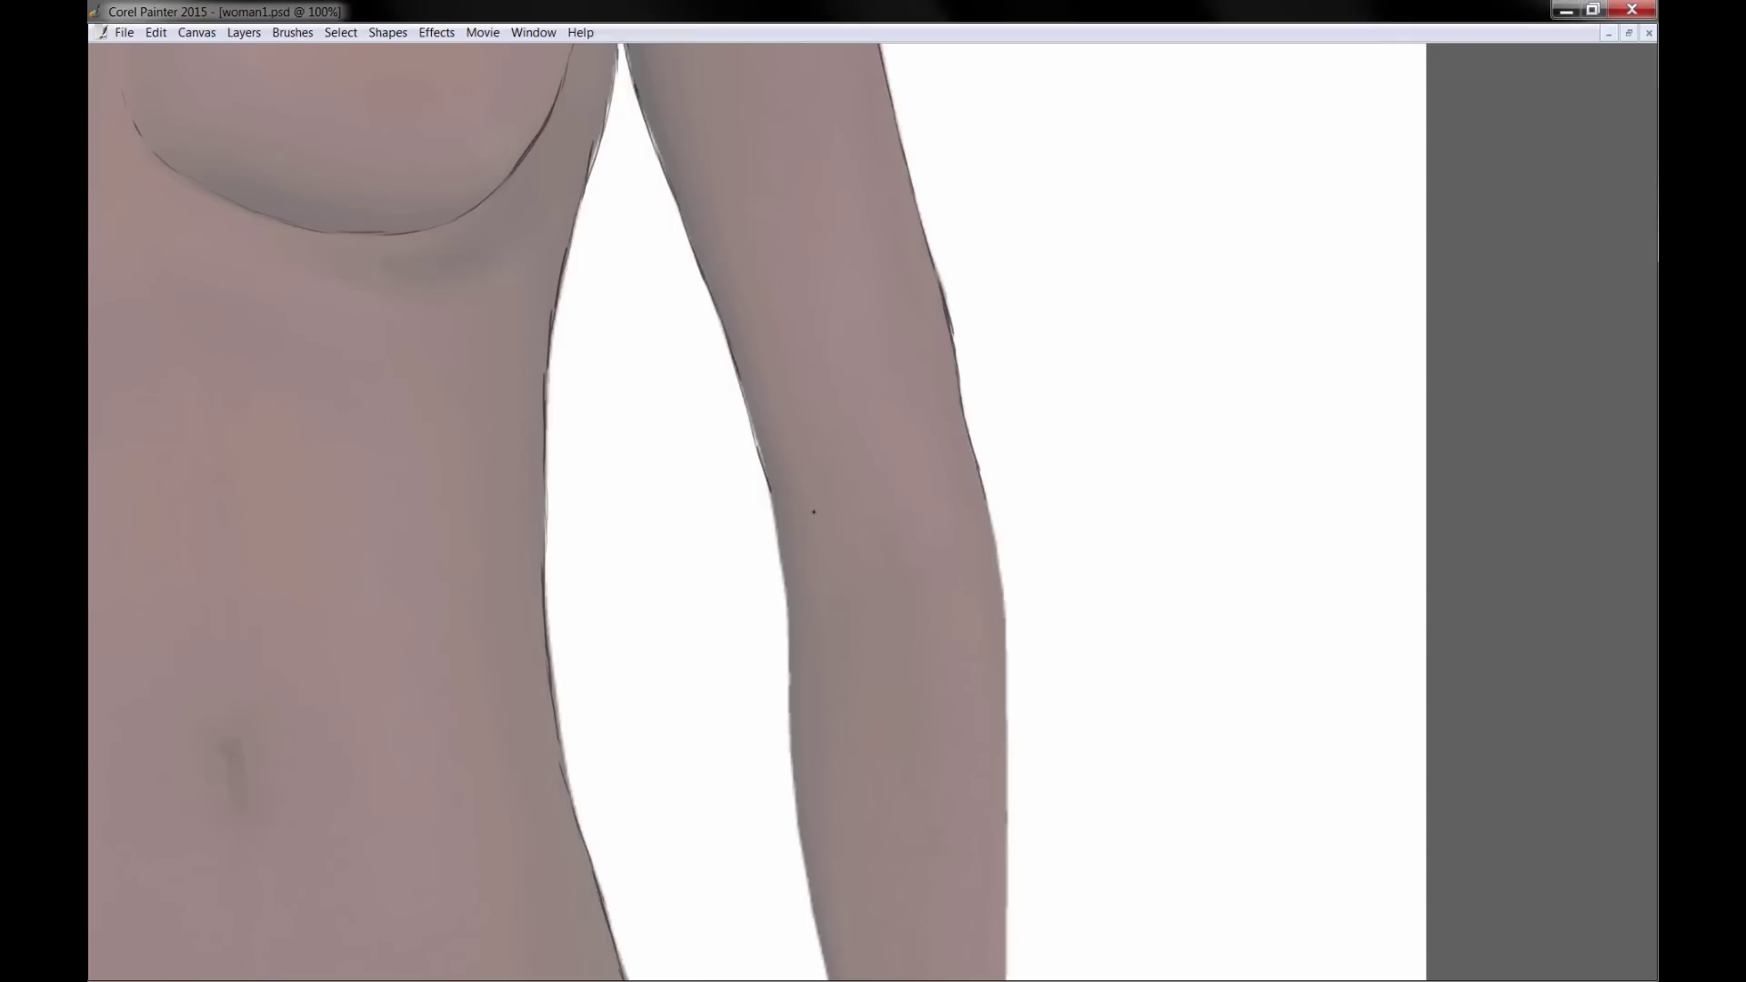
left_click_drag(1036, 955, 998, 725)
left_click_drag(363, 582, 779, 515)
left_click_drag(500, 86, 563, 618)
left_click_drag(698, 582, 726, 118)
left_click_drag(1091, 182, 801, 873)
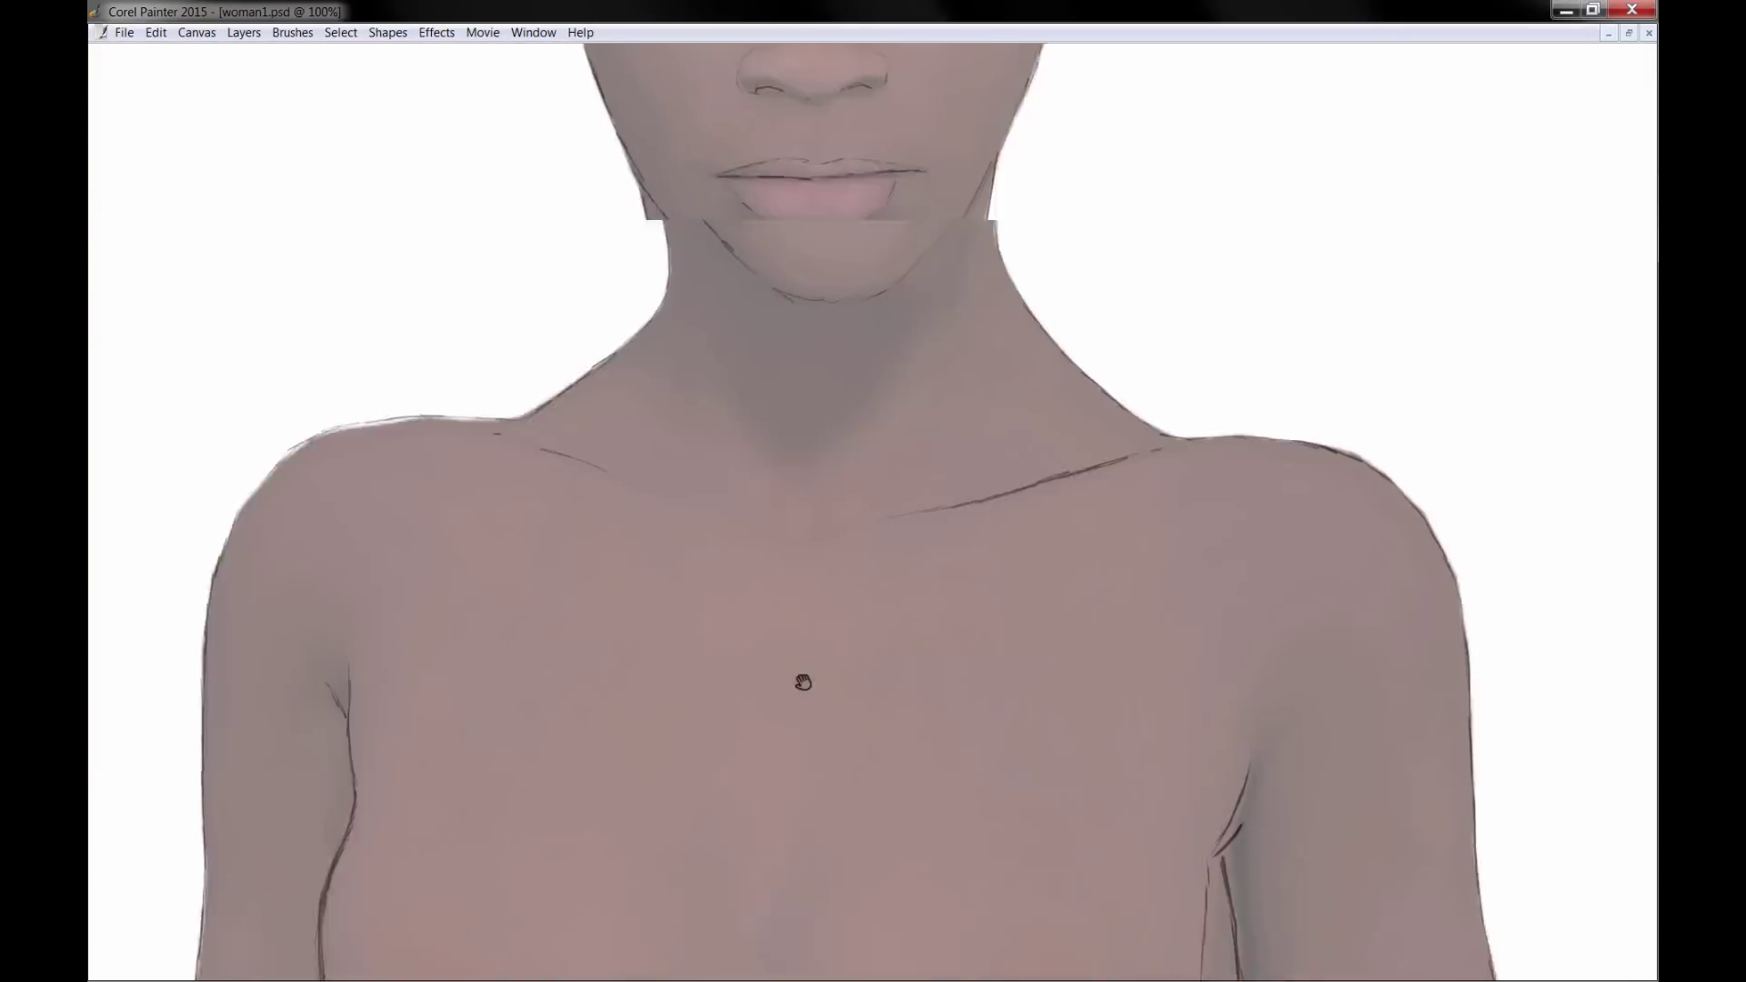